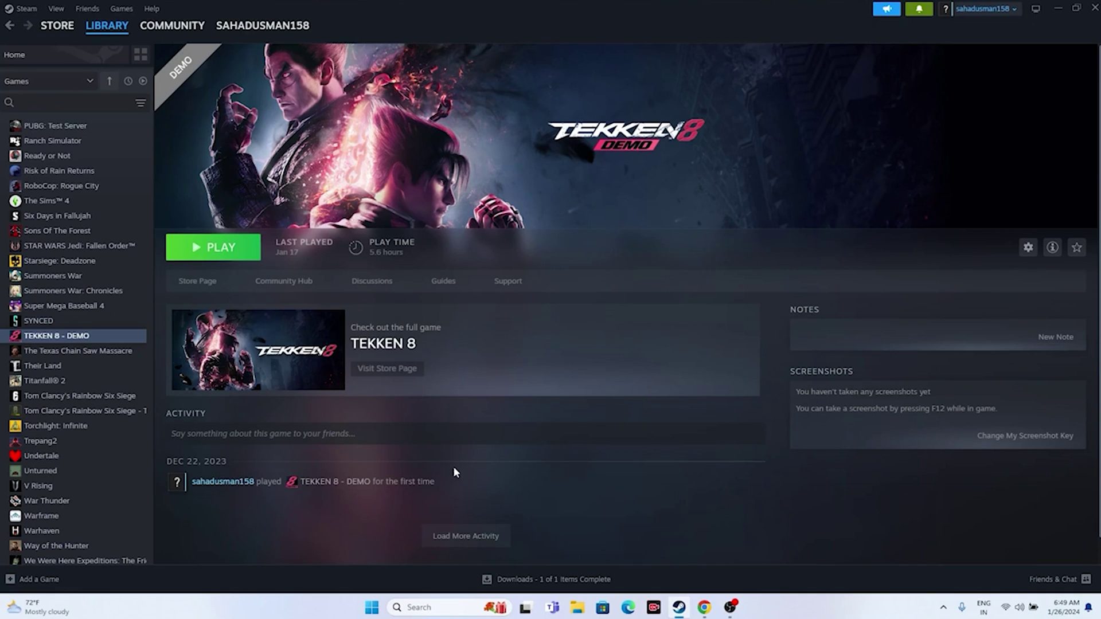
- Restart the Windows computer
left_click(372, 608)
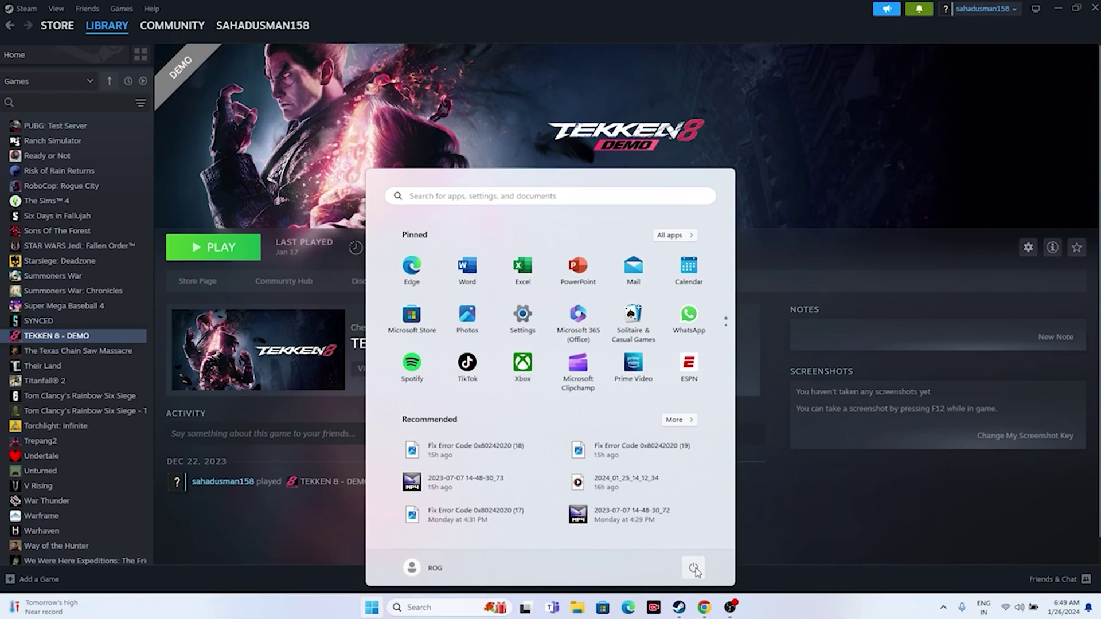
left_click(694, 569)
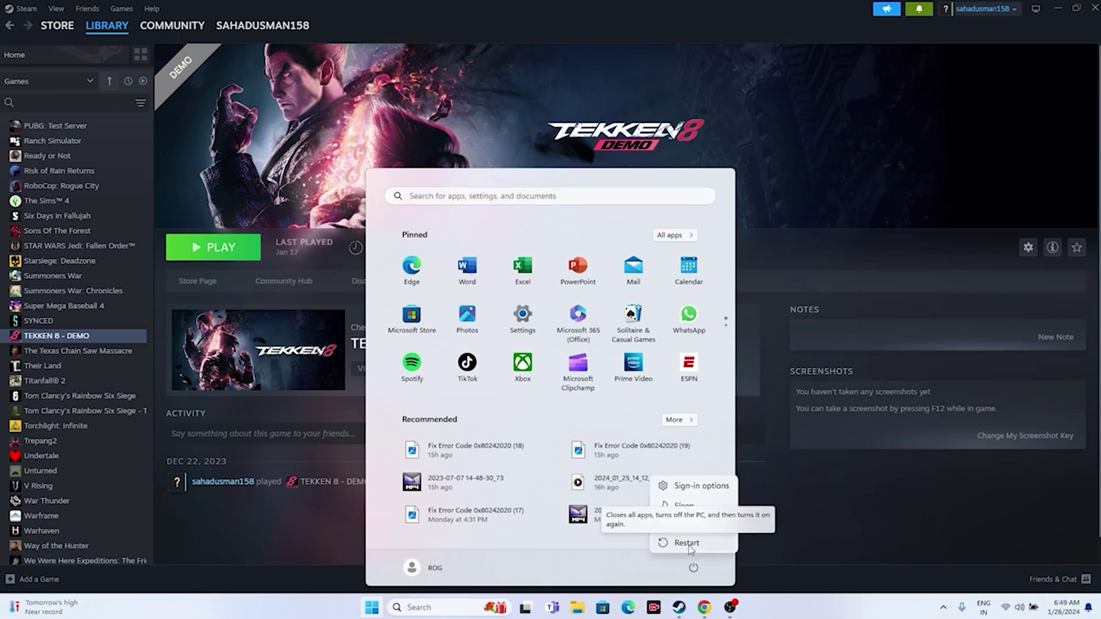
left_click(689, 544)
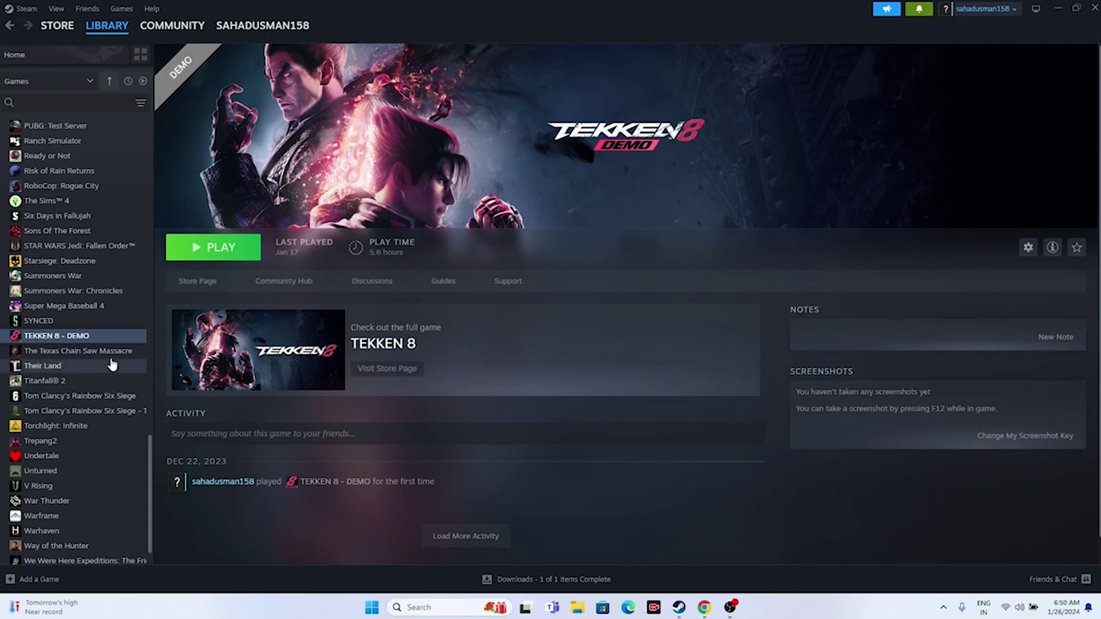
- Browse to the local installation folder of TEKKEN 8 - DEMO from its installed files properties and maximize the folder window
right_click(84, 340)
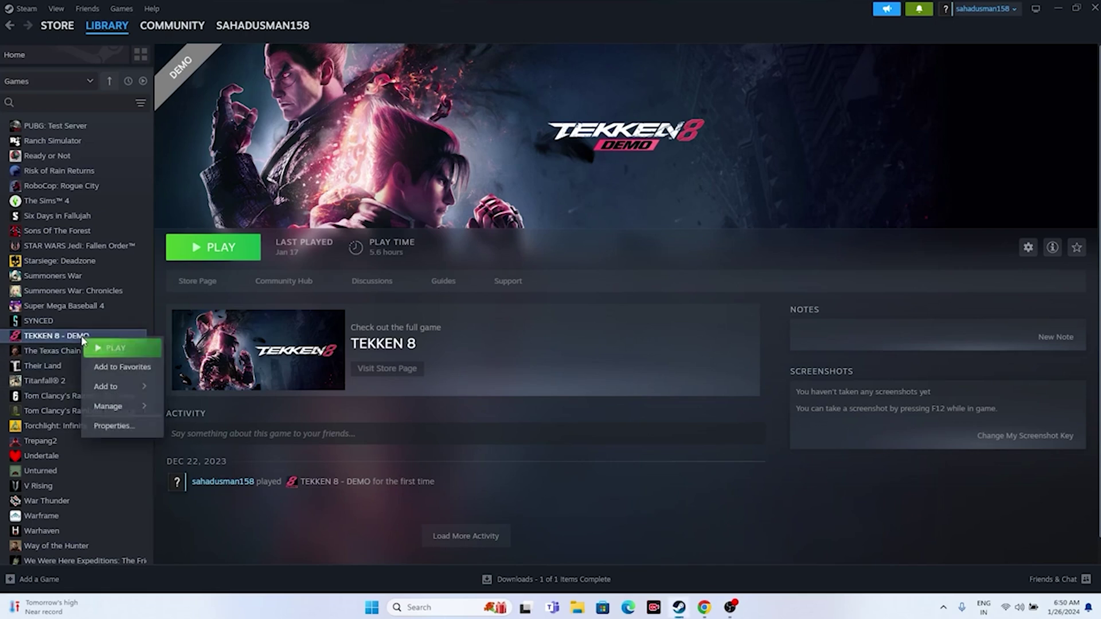
left_click(104, 425)
left_click(340, 217)
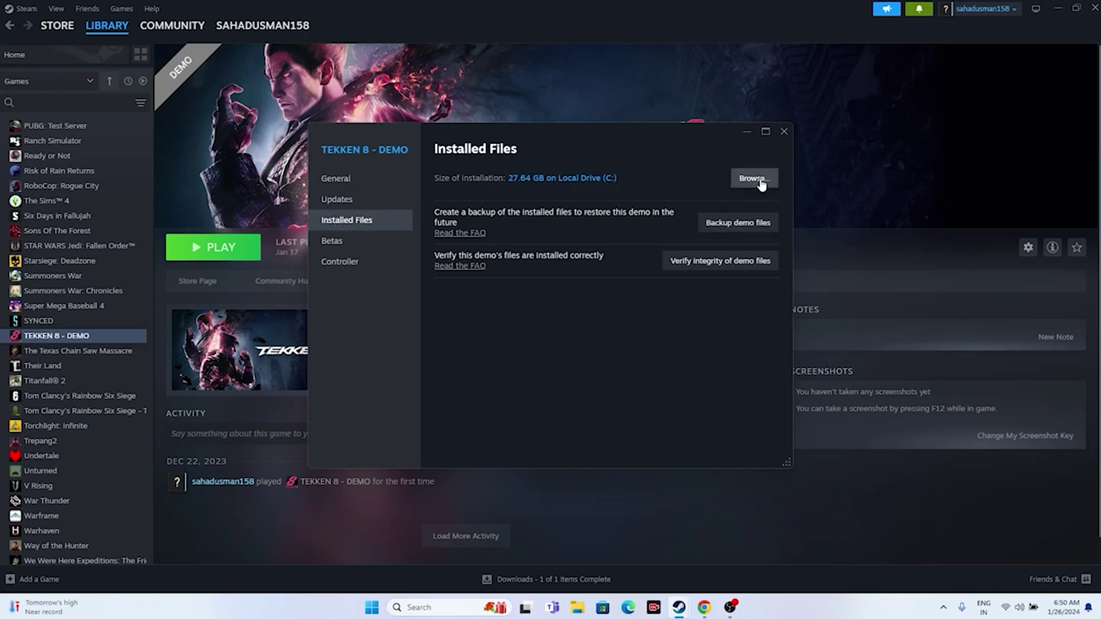
left_click(785, 132)
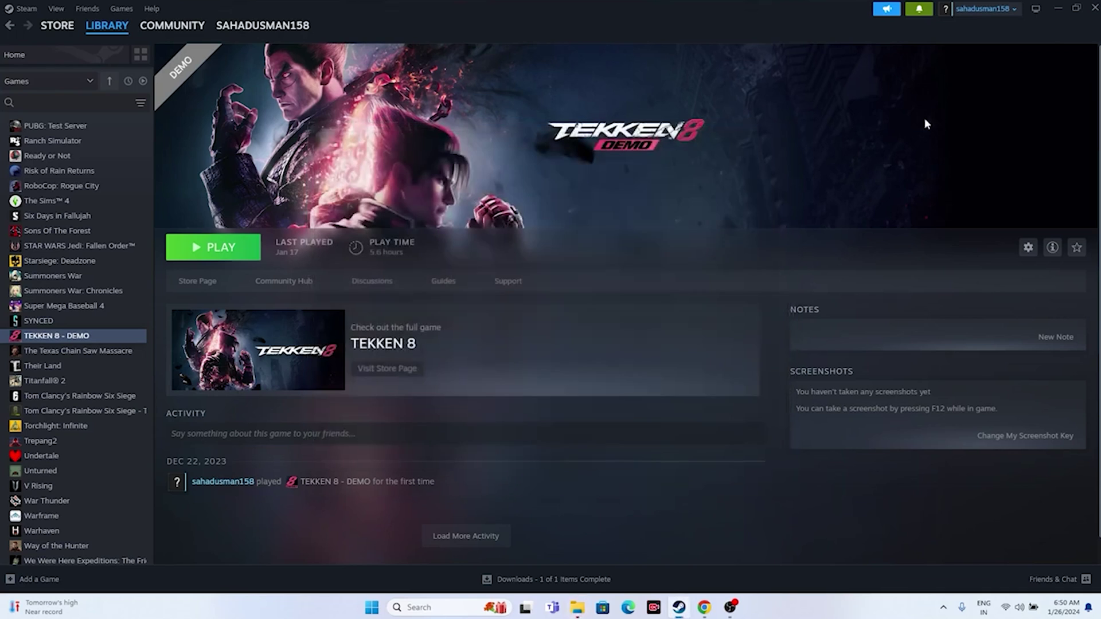
left_click(1058, 10)
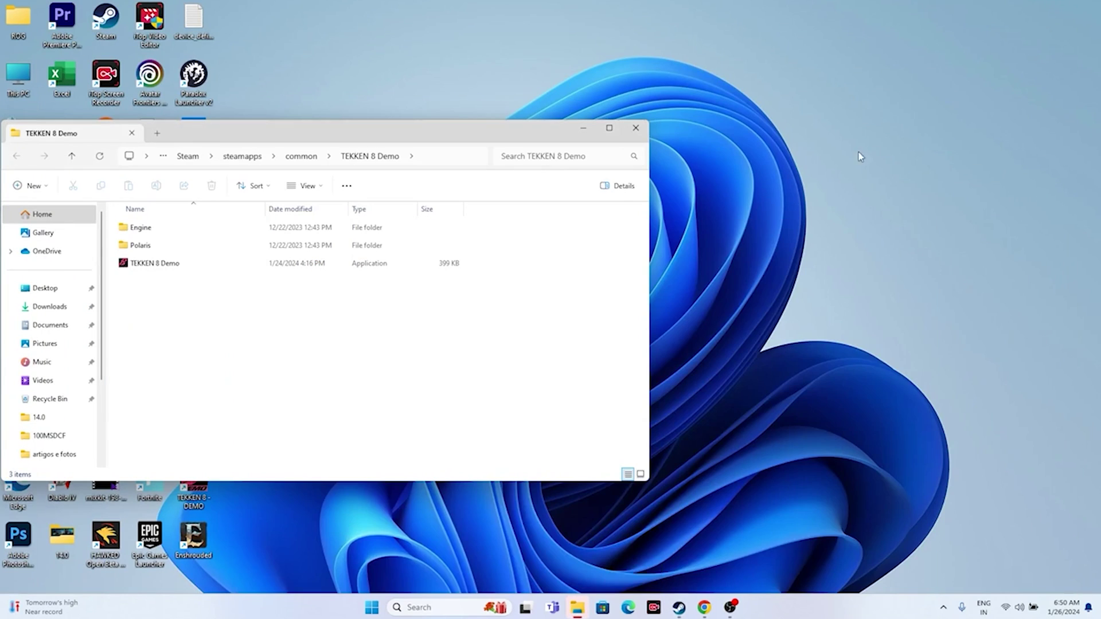
left_click(605, 129)
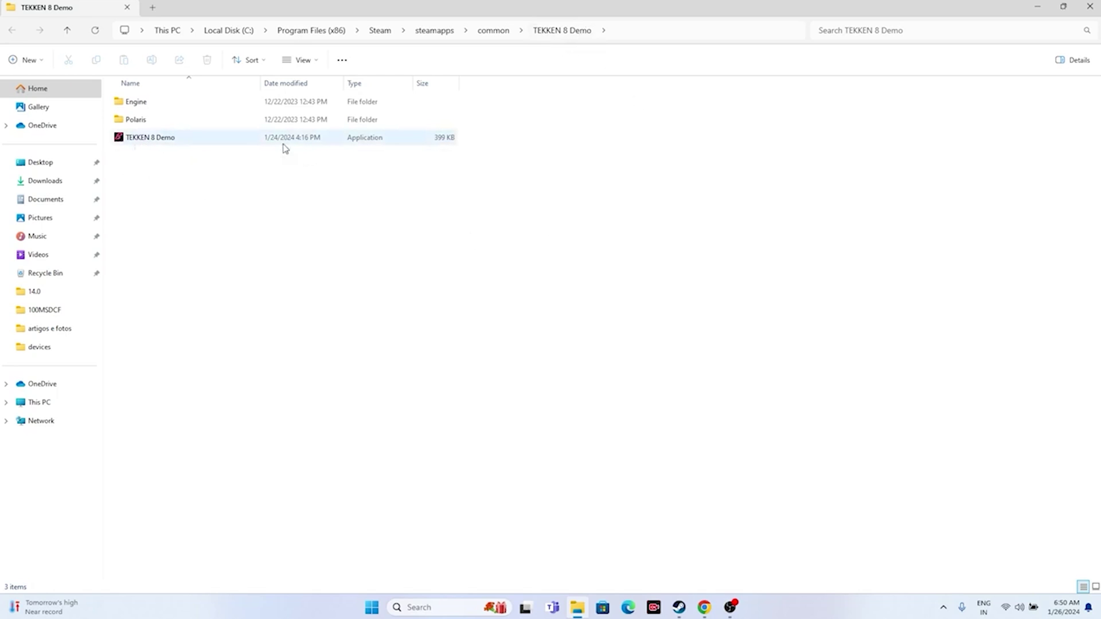
- Set the TEKKEN 8 Demo application to run as an administrator in its compatibility properties and apply the change
left_click(168, 143)
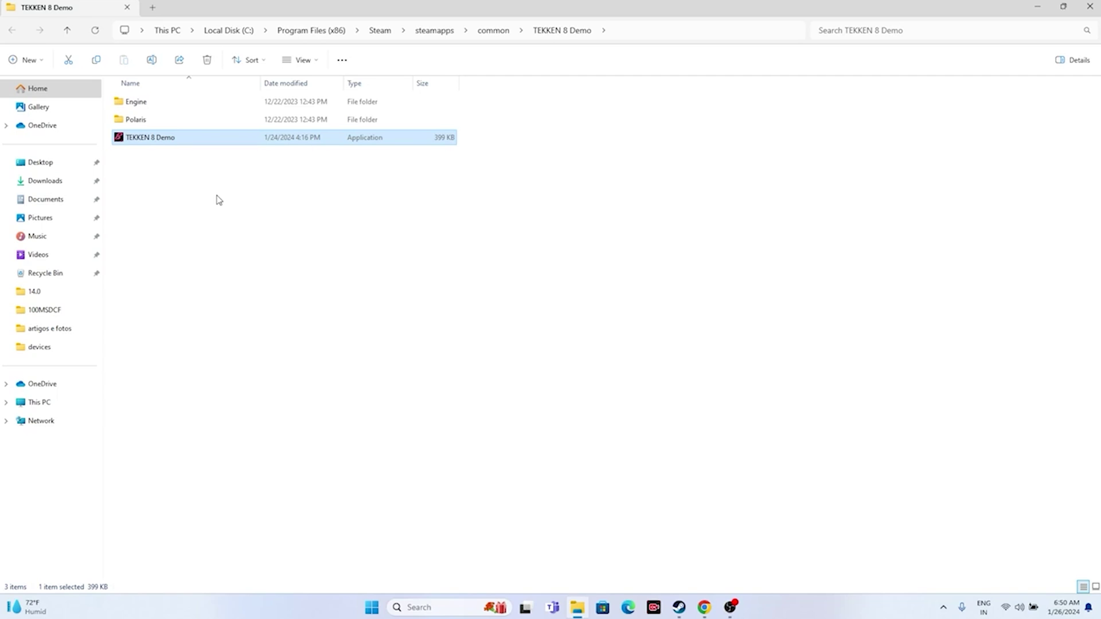
right_click(148, 138)
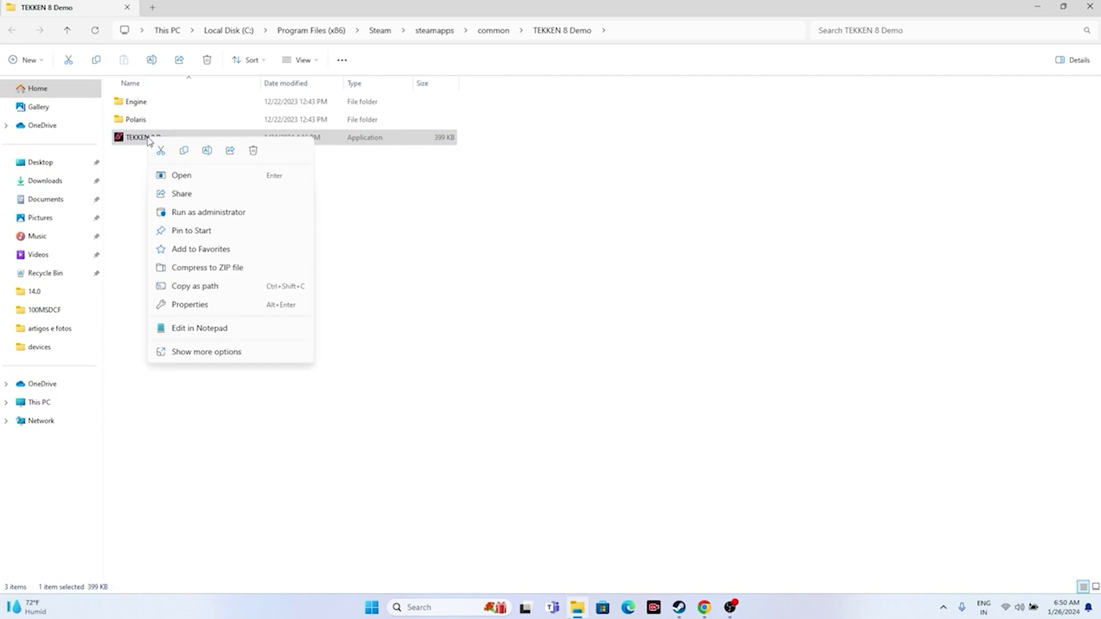
left_click(189, 352)
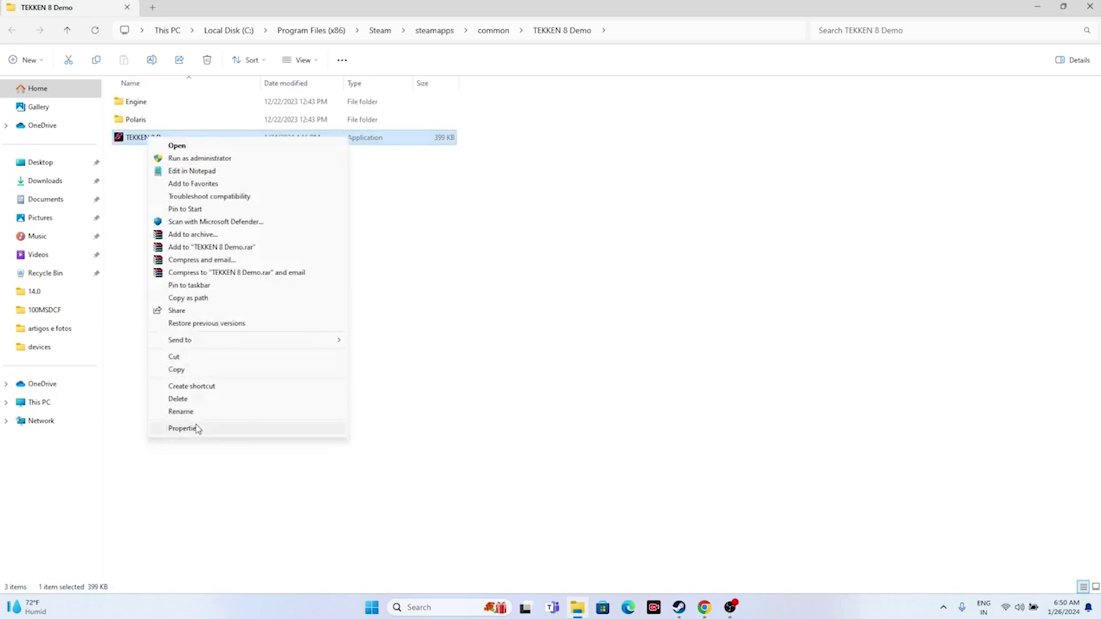
left_click(198, 429)
left_click(204, 165)
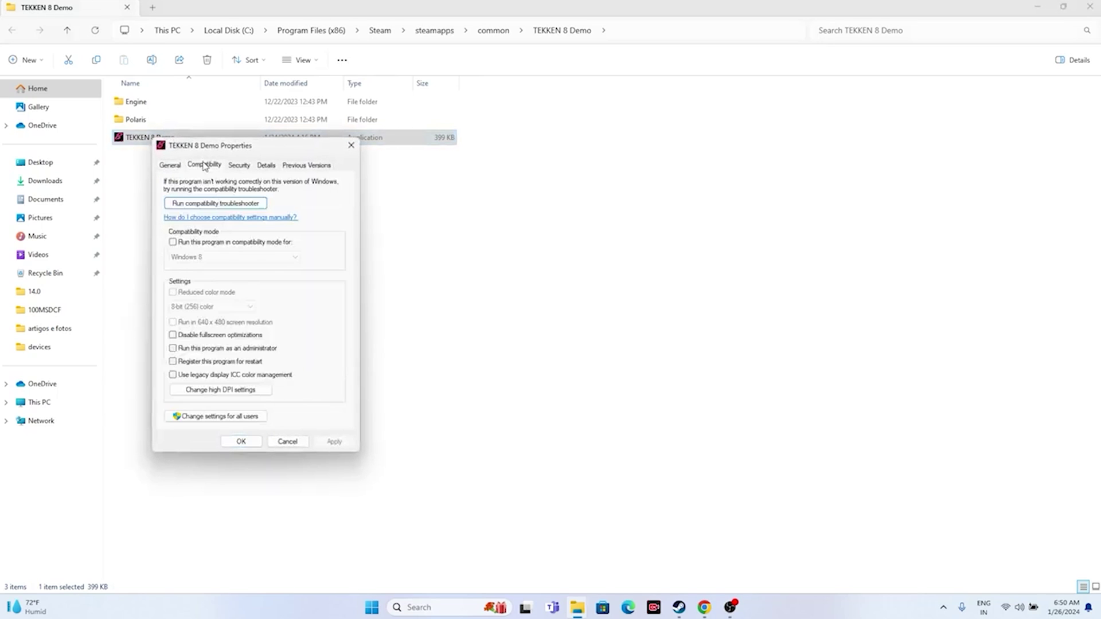
left_click(173, 348)
left_click(335, 442)
left_click(240, 441)
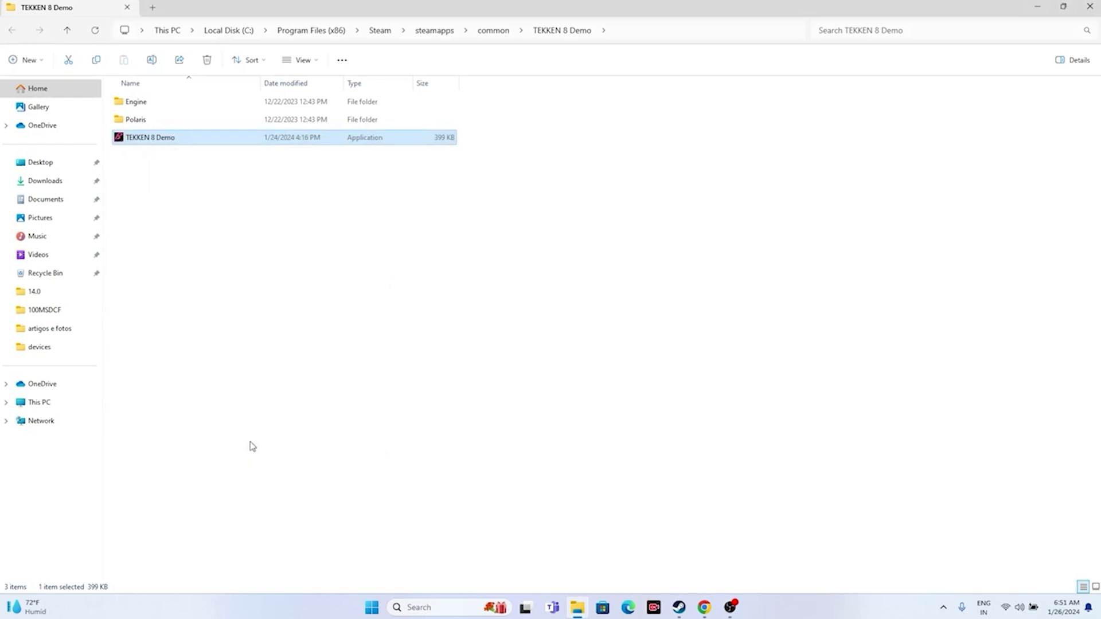
- Enable compatibility mode for Windows 8 on the TEKKEN 8 Demo application, save the properties and close the folder window
right_click(164, 144)
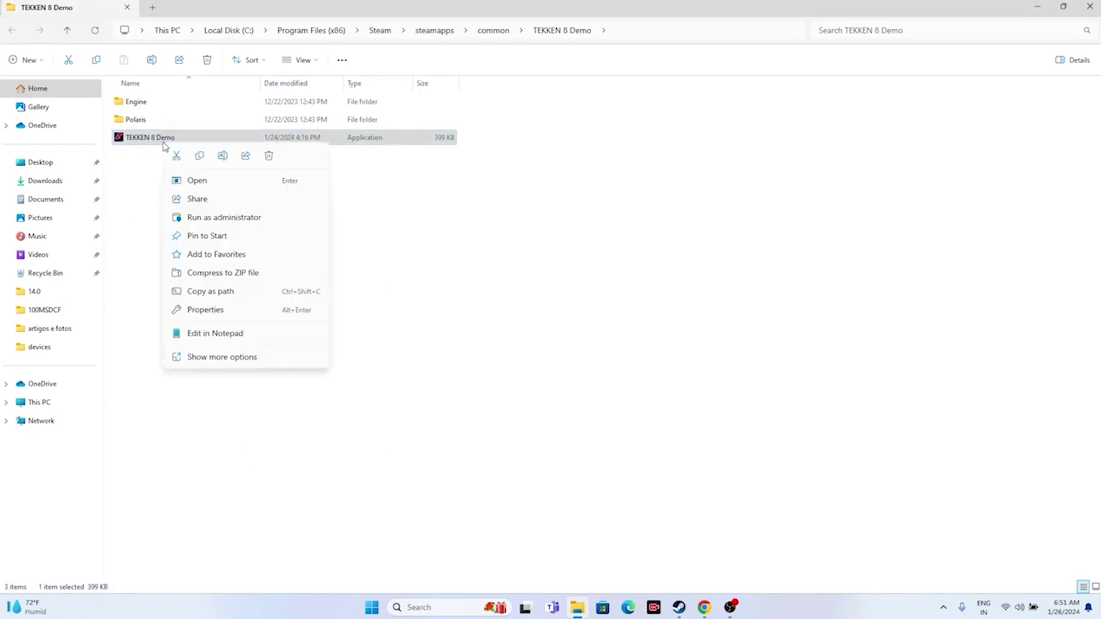
left_click(210, 359)
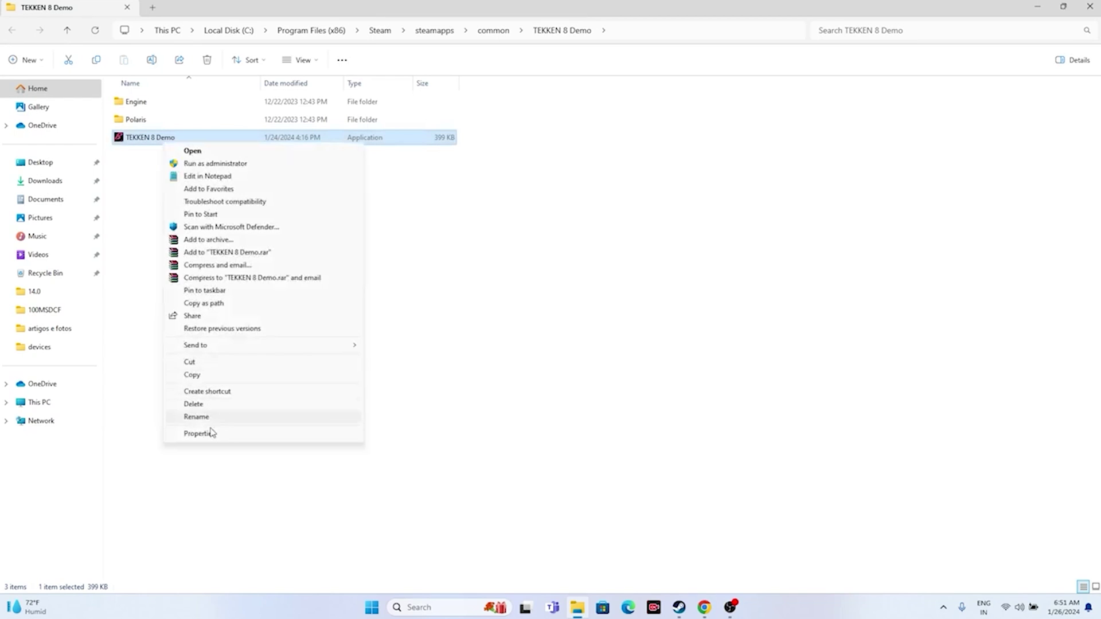
left_click(212, 437)
left_click(220, 170)
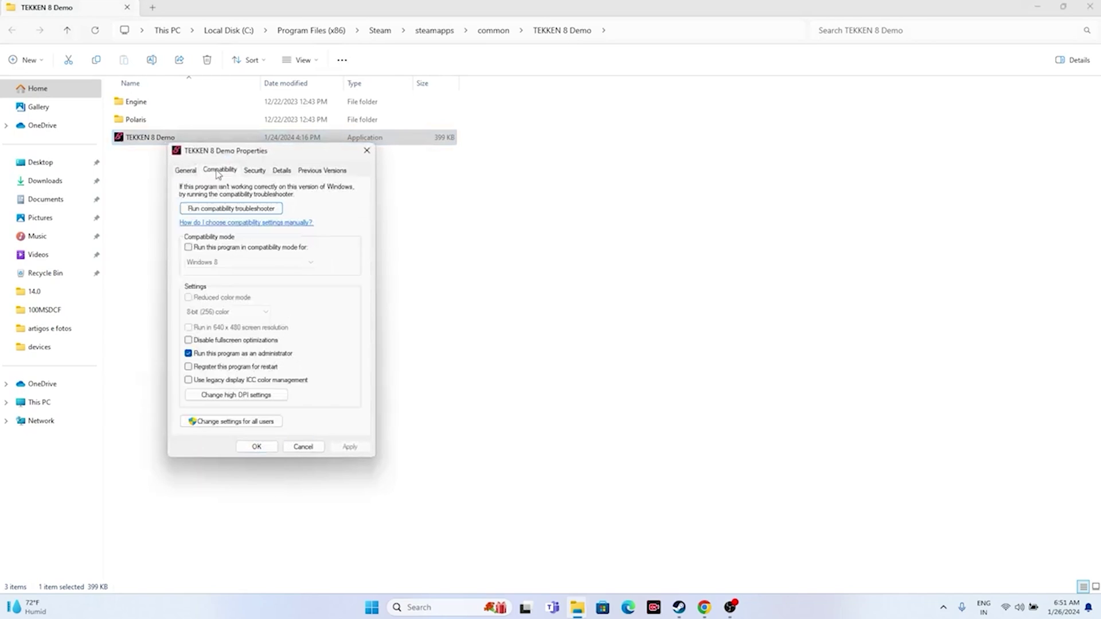
left_click(190, 249)
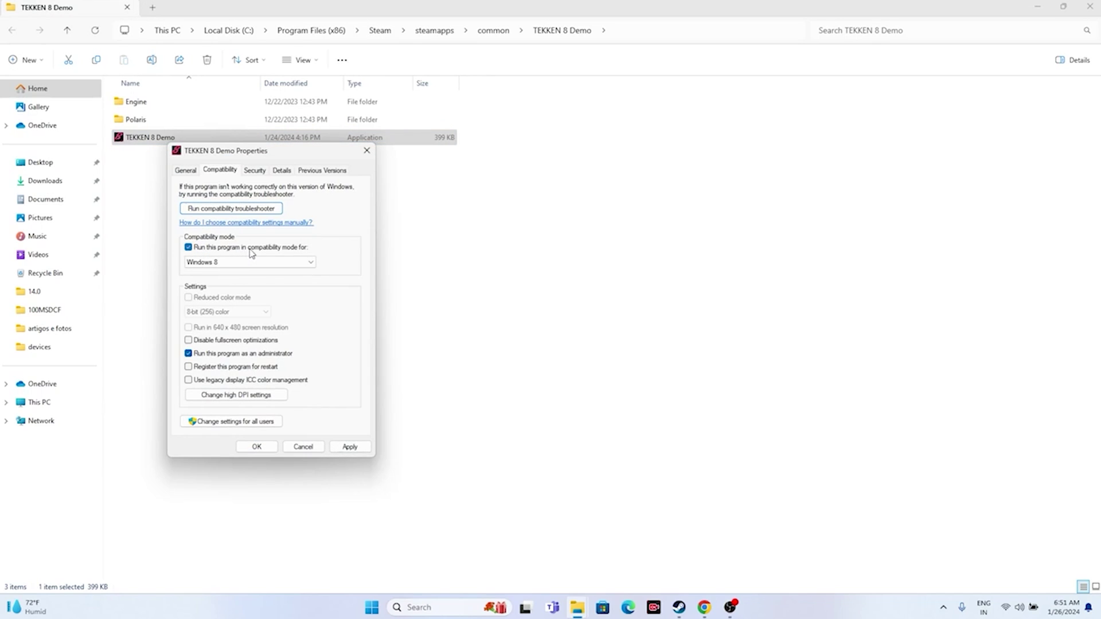
left_click(216, 264)
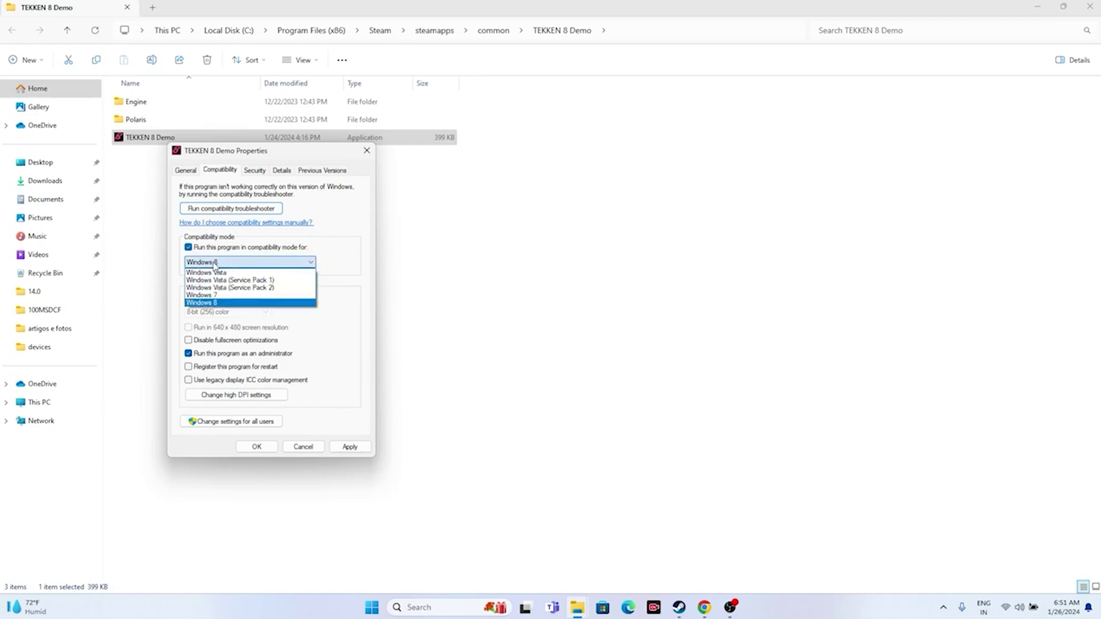
left_click(211, 295)
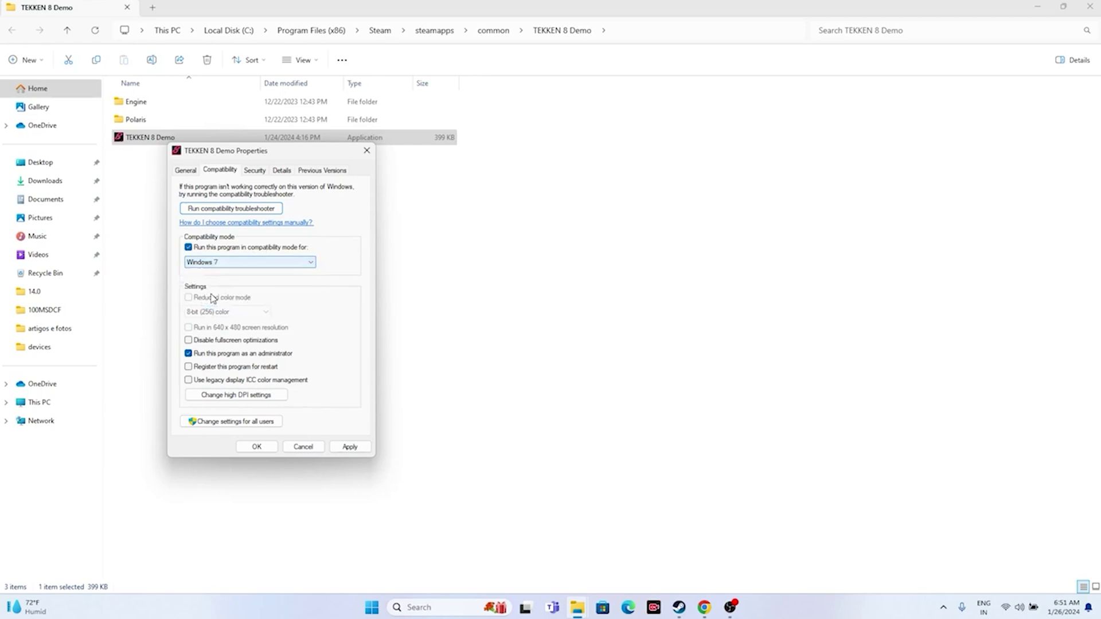
left_click(211, 264)
left_click(216, 303)
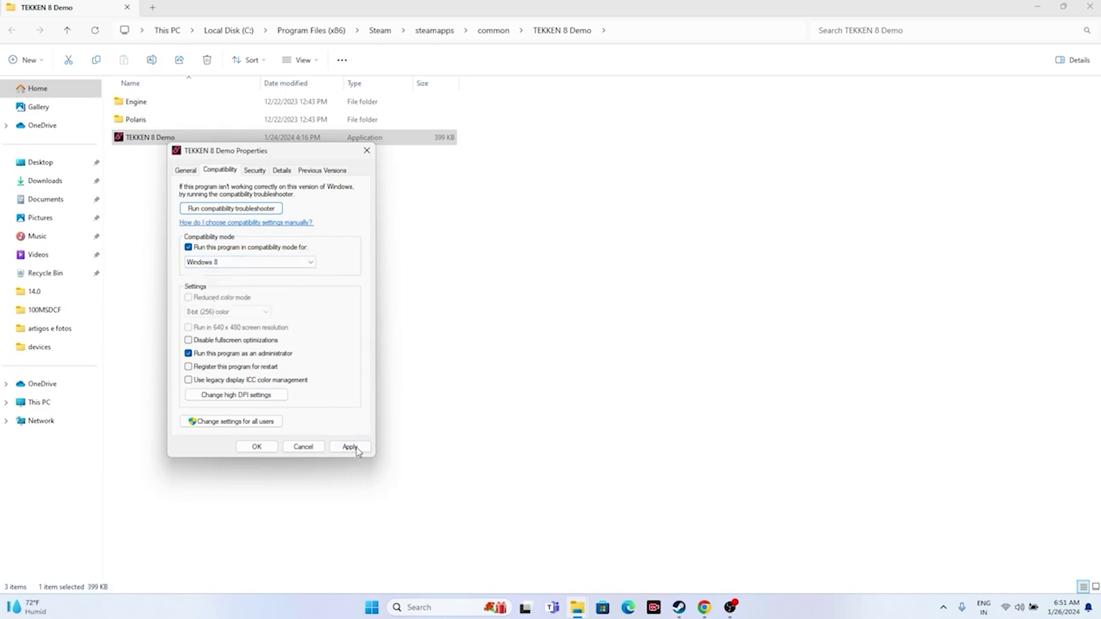
left_click(257, 447)
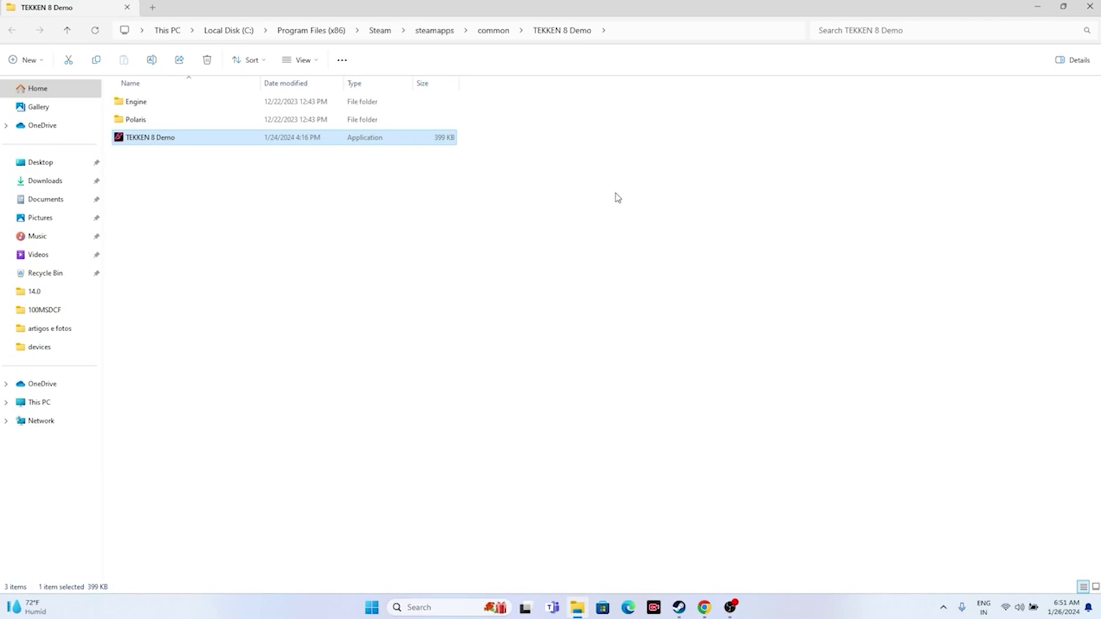
left_click(1089, 6)
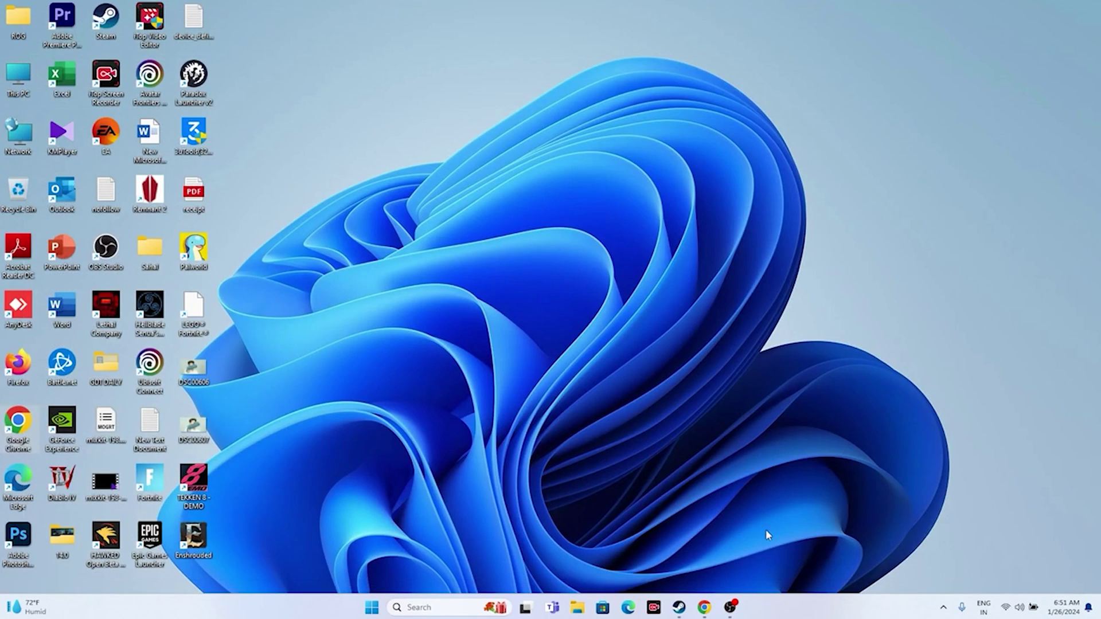
left_click(680, 603)
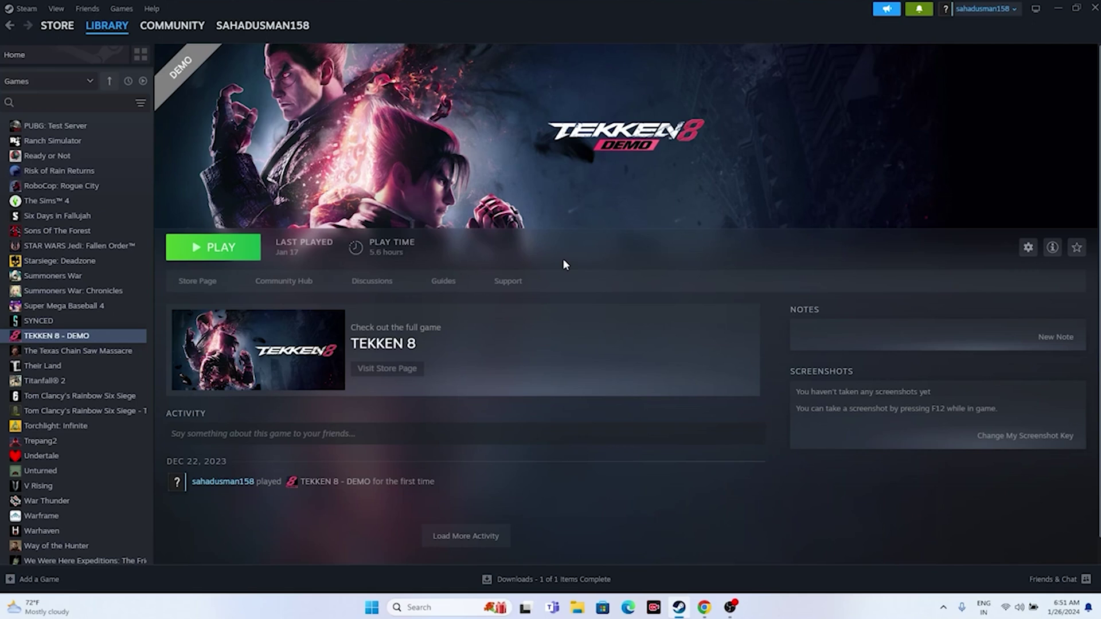
left_click(1058, 10)
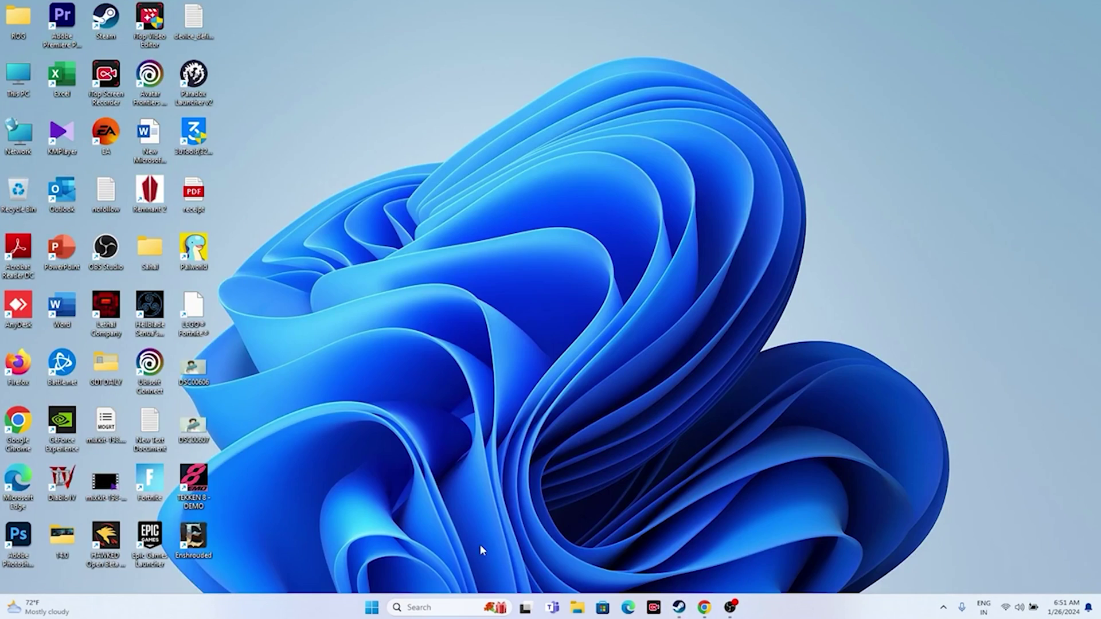
- Open the Date & time page in Windows Settings and check the automatic time zone and time options
left_click(415, 608)
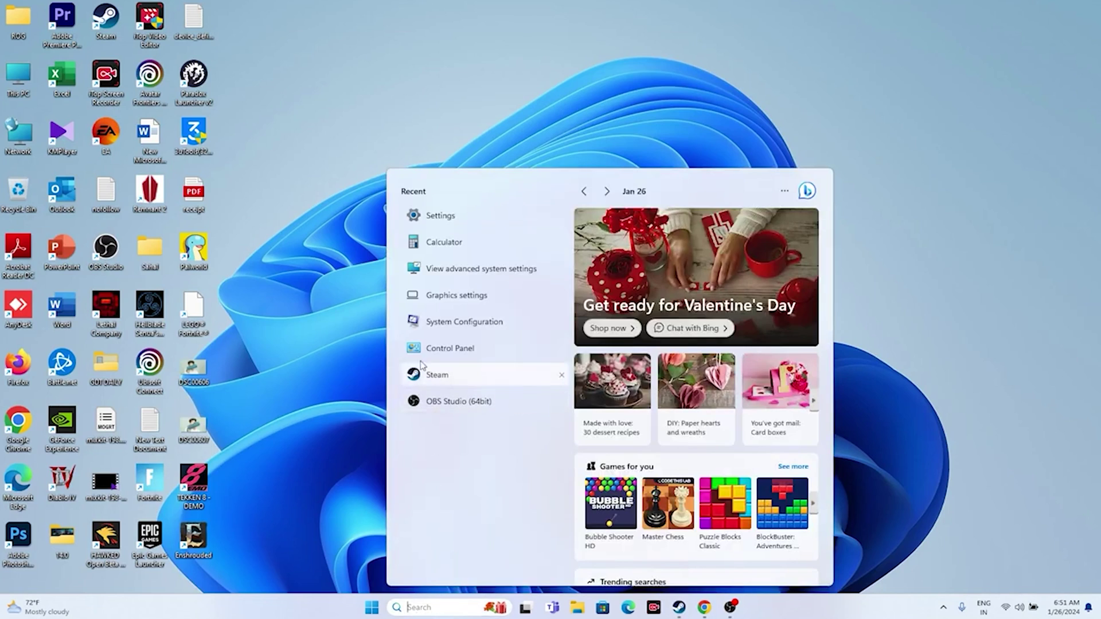
left_click(445, 218)
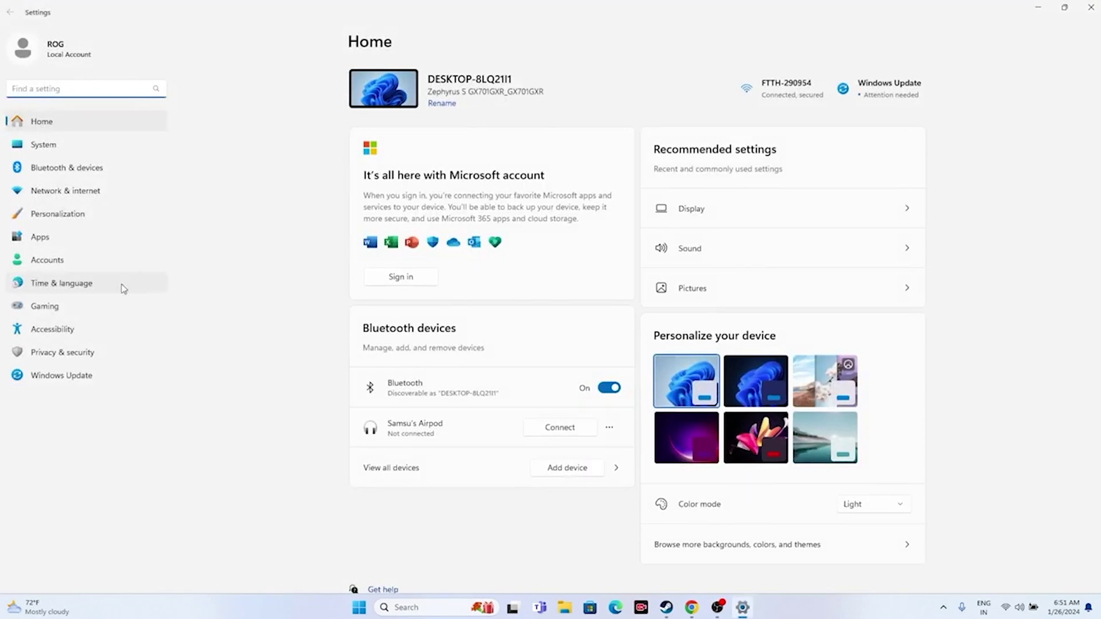
left_click(123, 289)
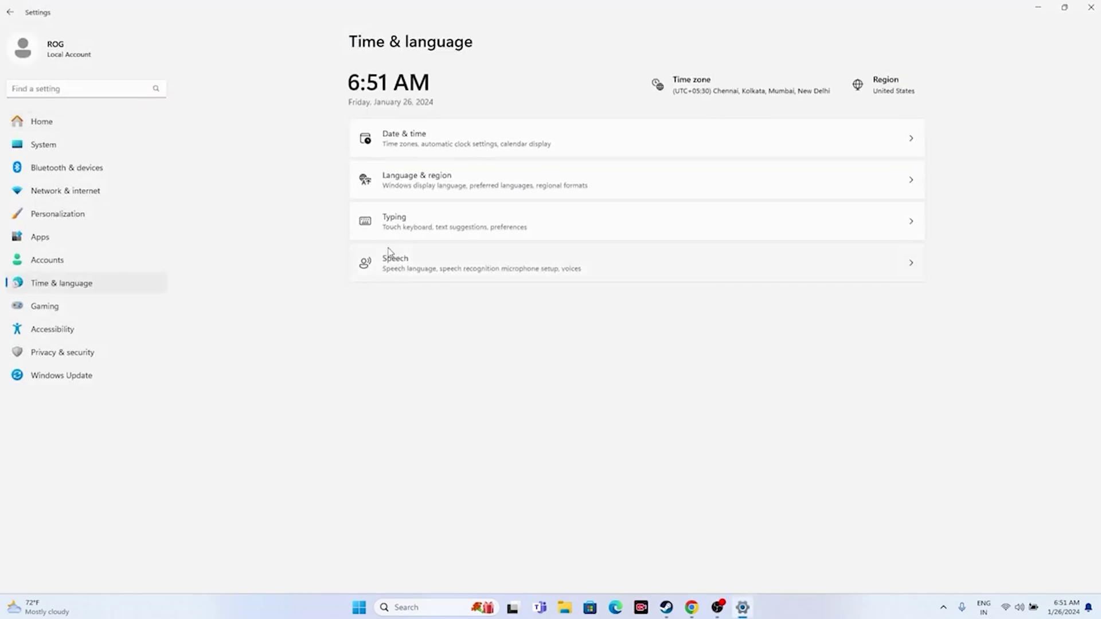
left_click(445, 139)
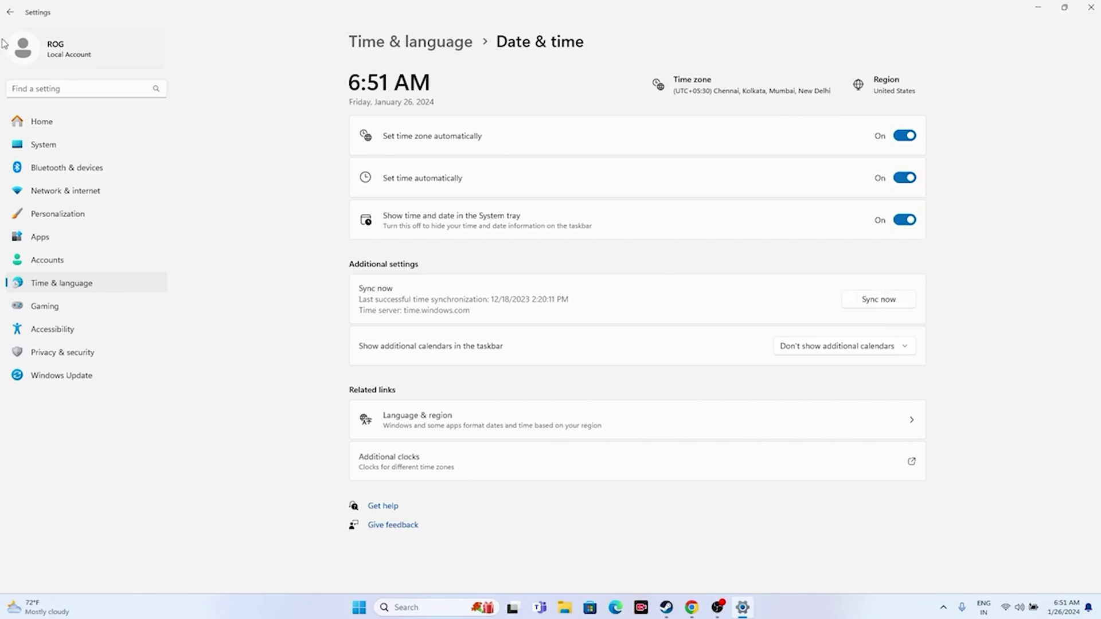
- Check the country or region choice on the Language & region page, leave it as it is and close Settings
left_click(10, 12)
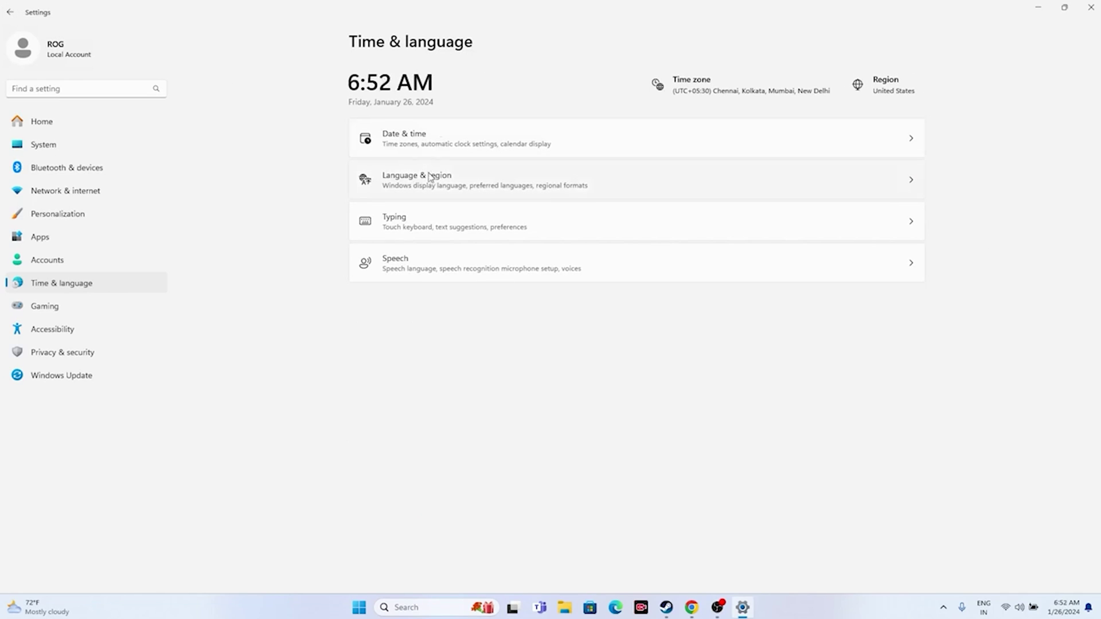
left_click(430, 178)
left_click(891, 285)
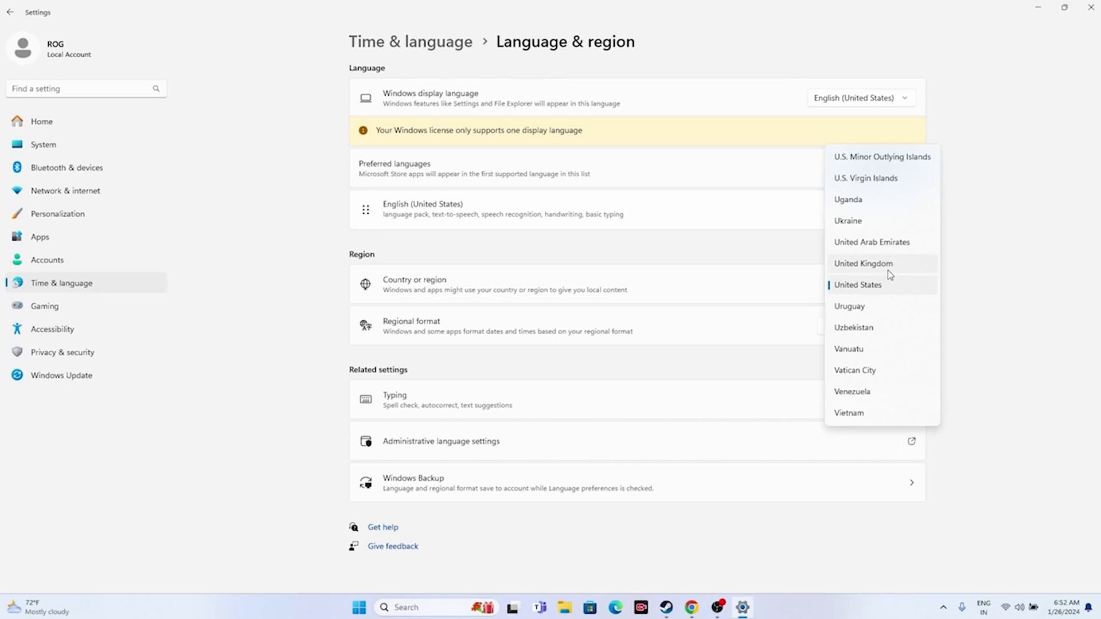
left_click(1007, 274)
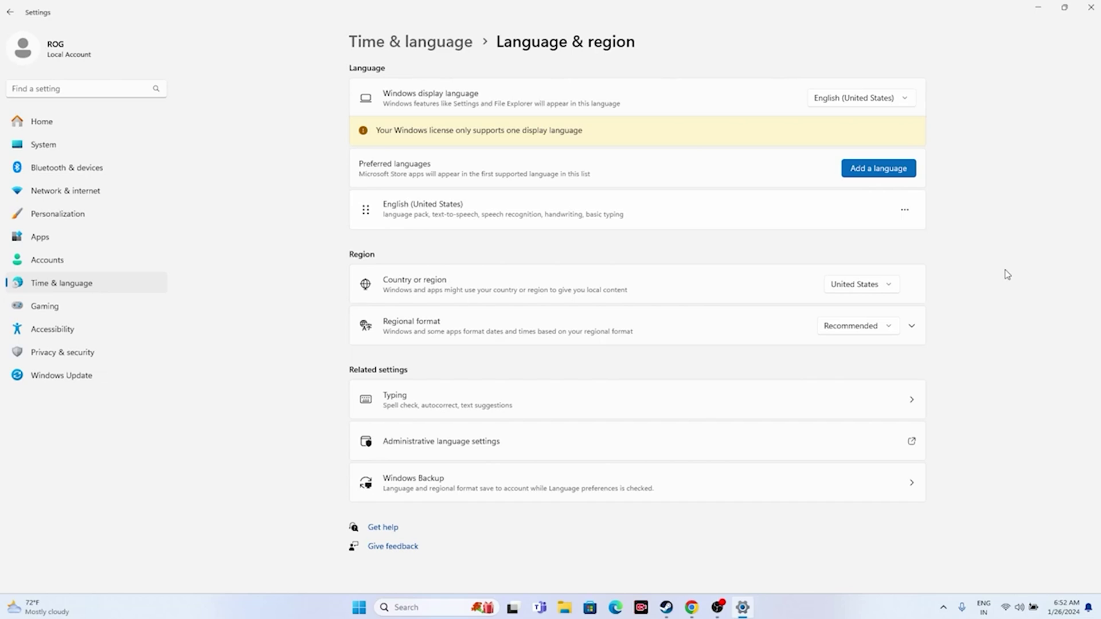
left_click(1090, 8)
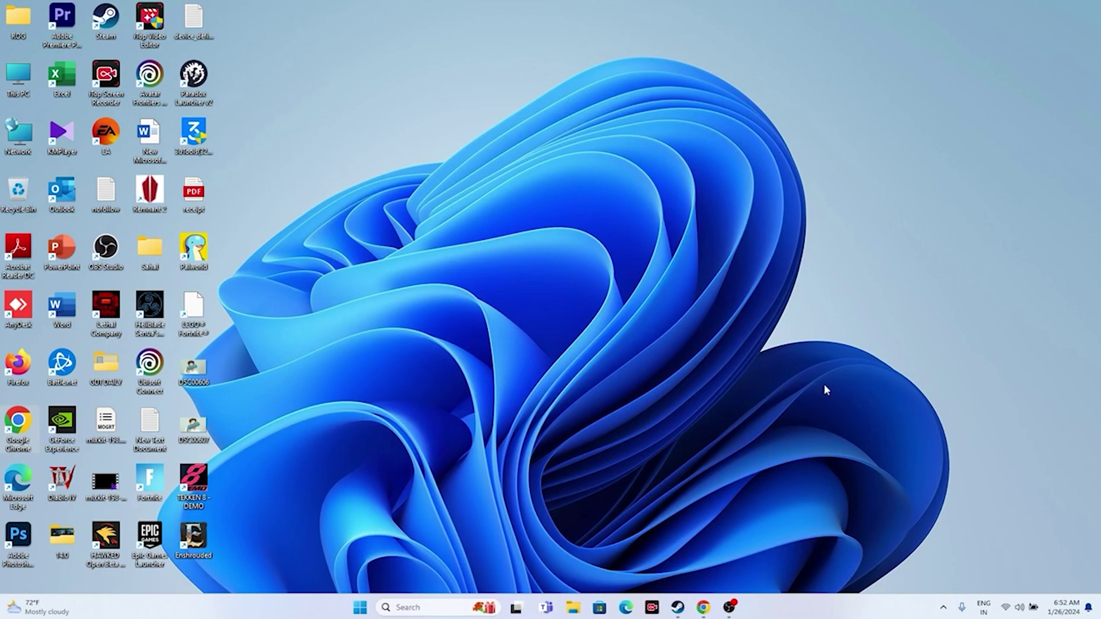
left_click(679, 608)
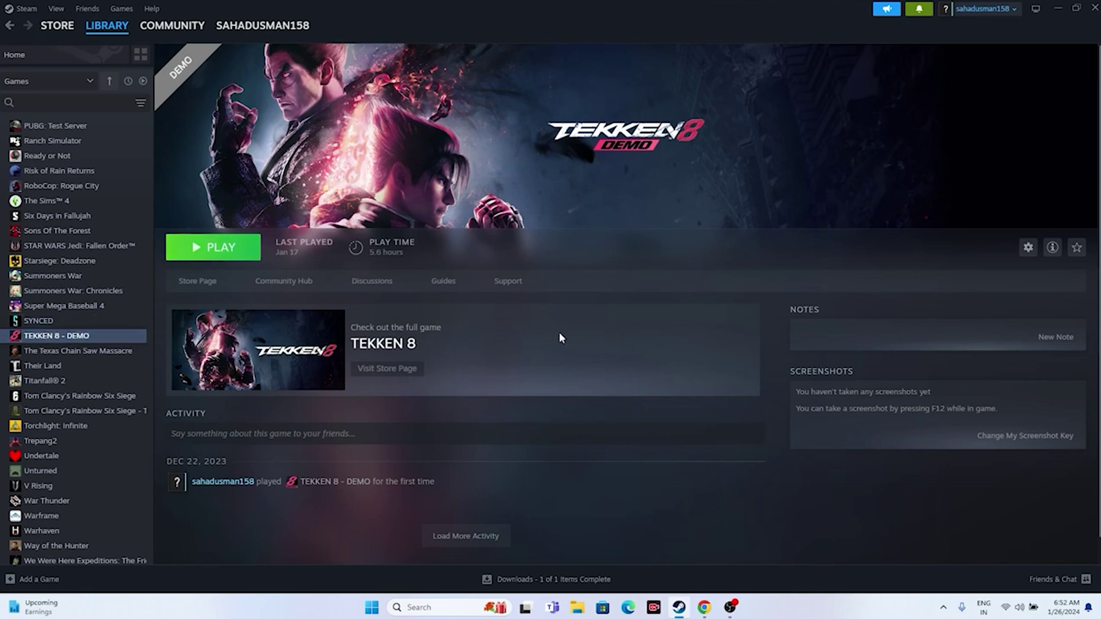
left_click(1056, 8)
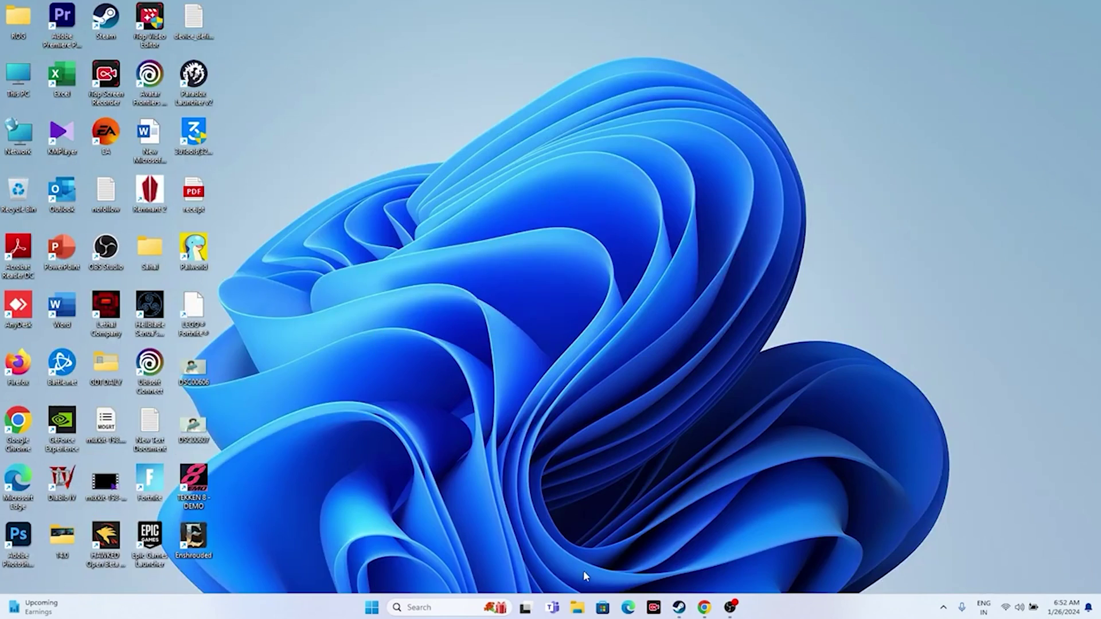
- Look through the My Games folder in Documents for the game's folder, close File Explorer and return to the desktop
left_click(577, 607)
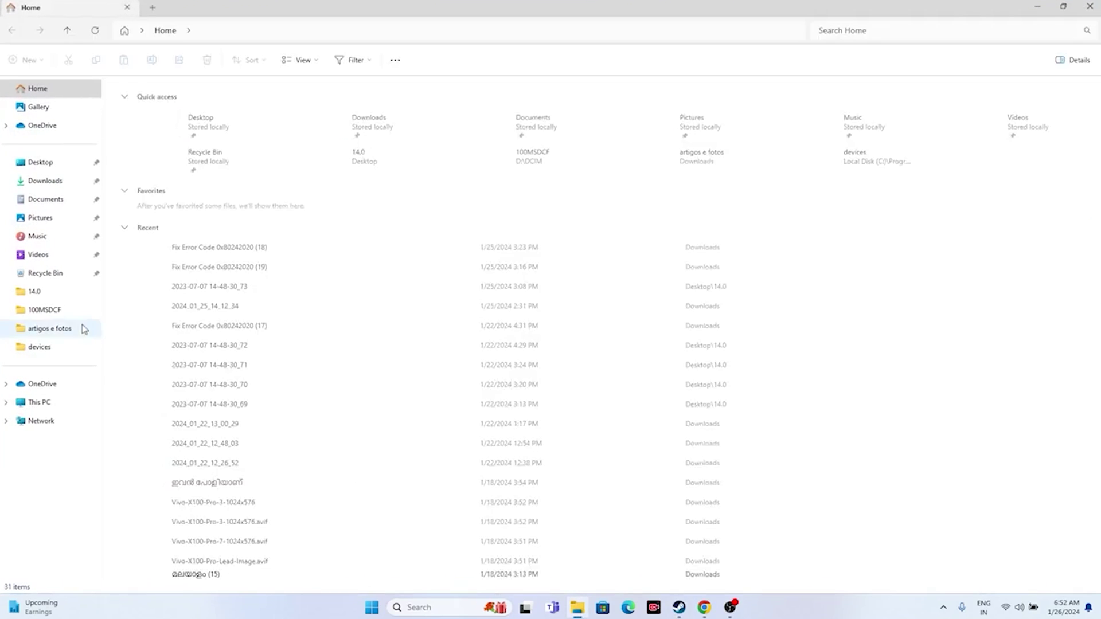
left_click(58, 207)
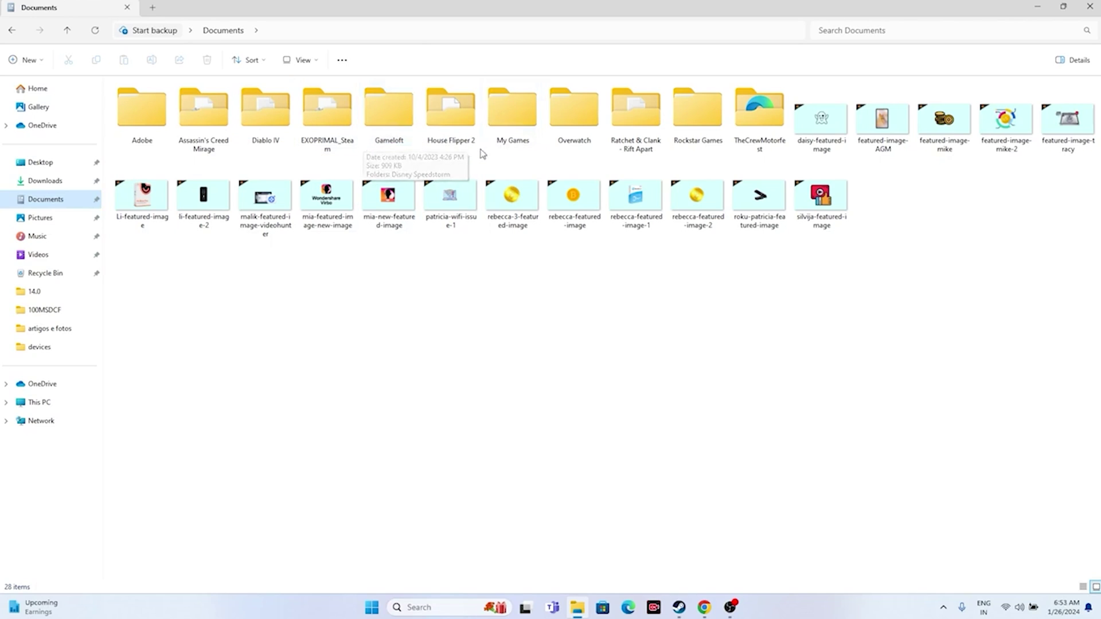
double_click(513, 125)
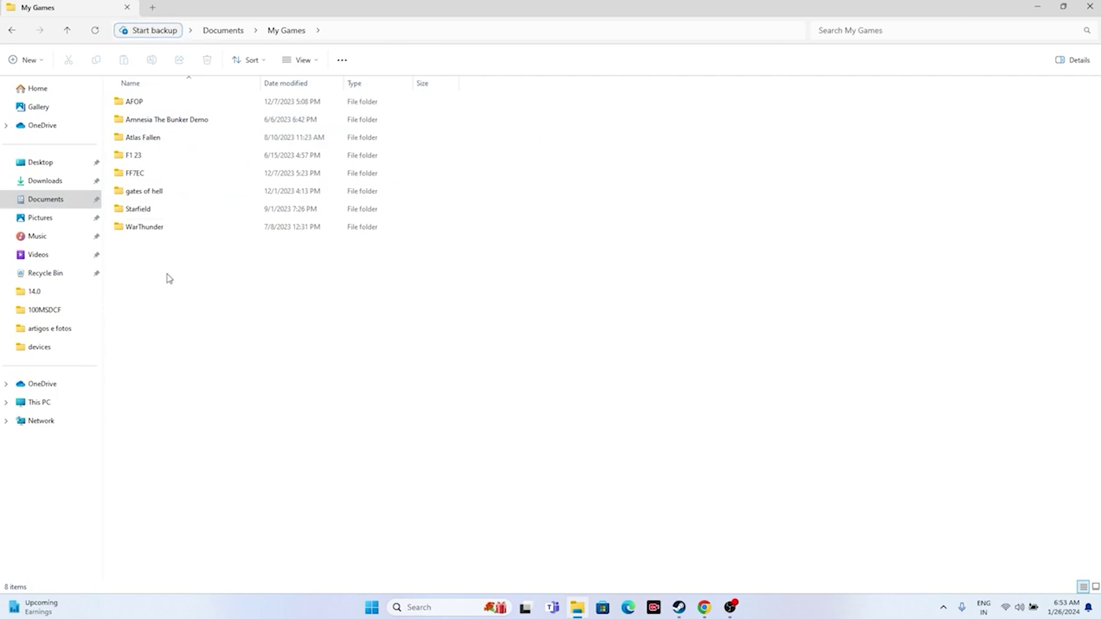
left_click(1090, 6)
left_click(679, 607)
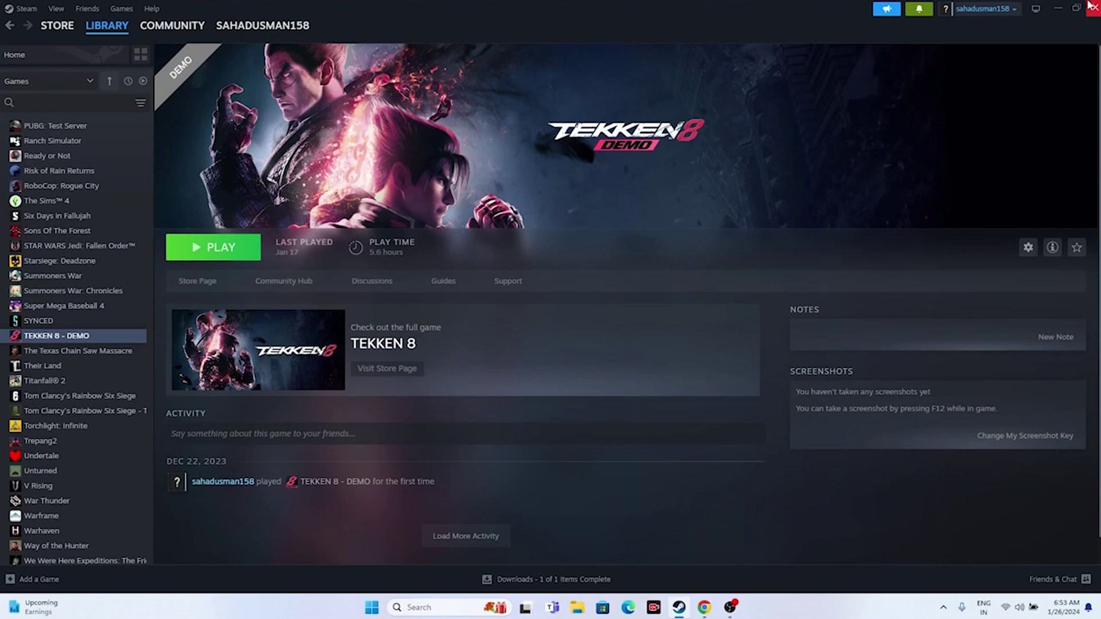
left_click(1058, 8)
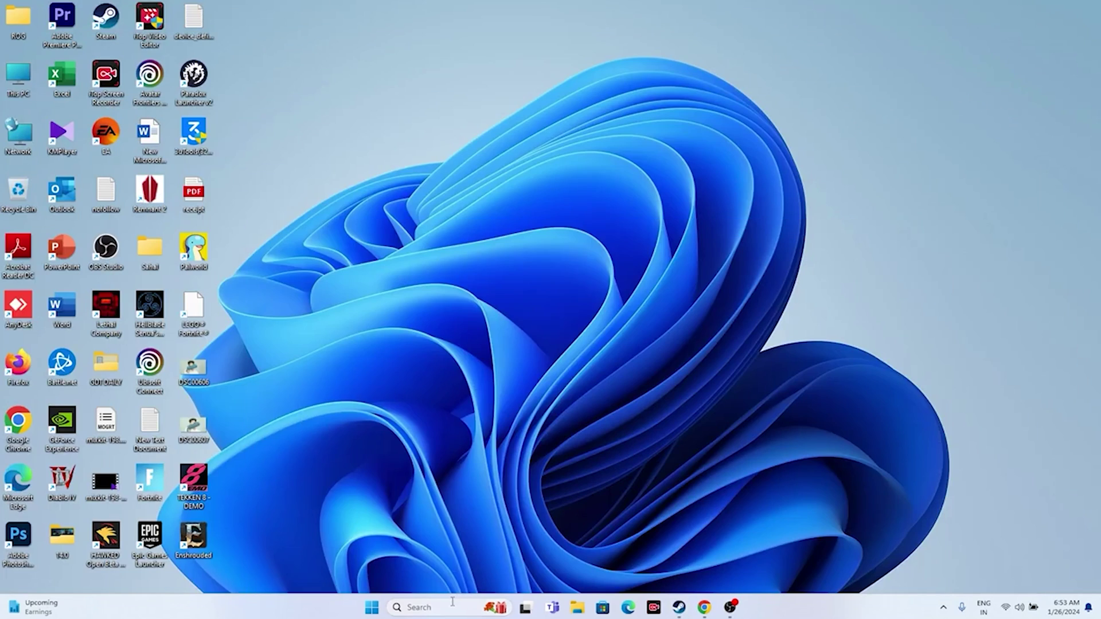
- Open the list of apps allowed through Windows Defender Firewall from Control Panel's System and Security category
left_click(462, 602)
left_click(467, 348)
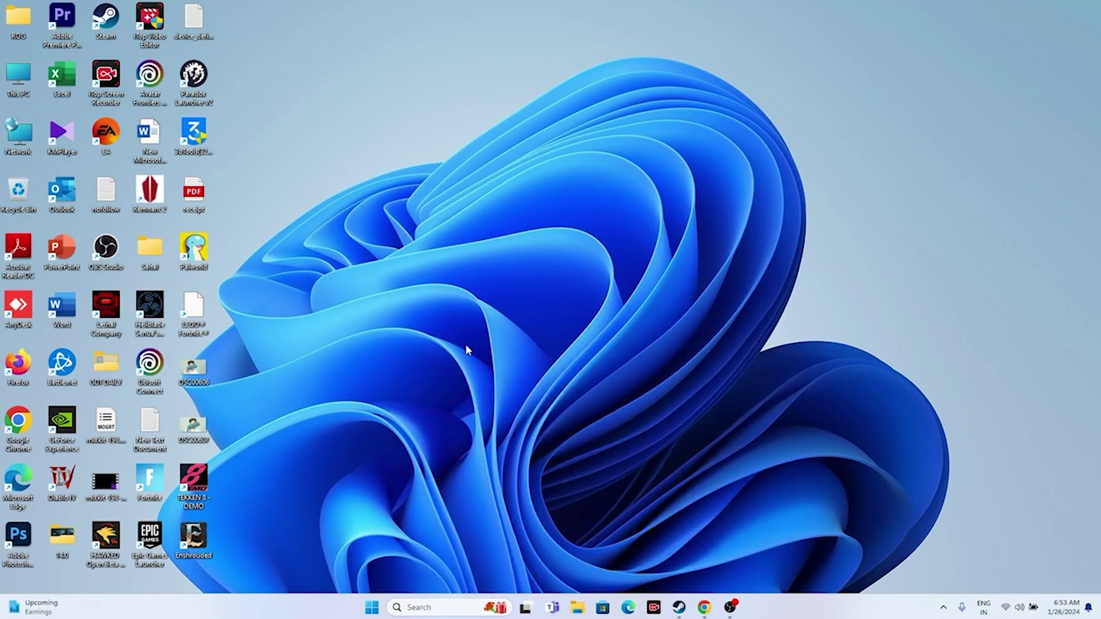
left_click(422, 95)
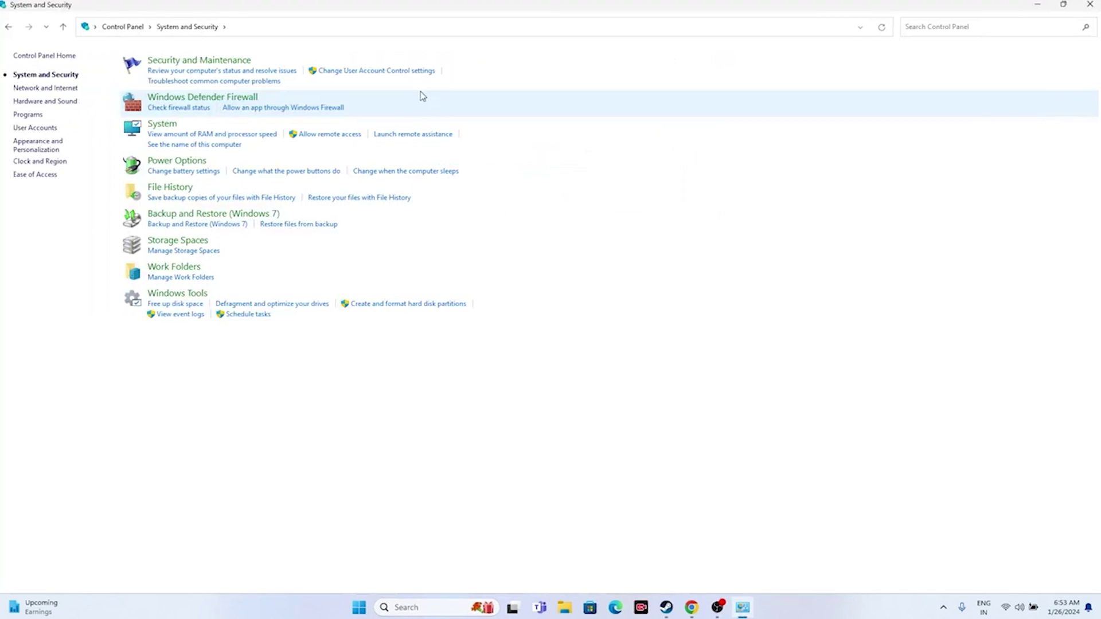
left_click(205, 99)
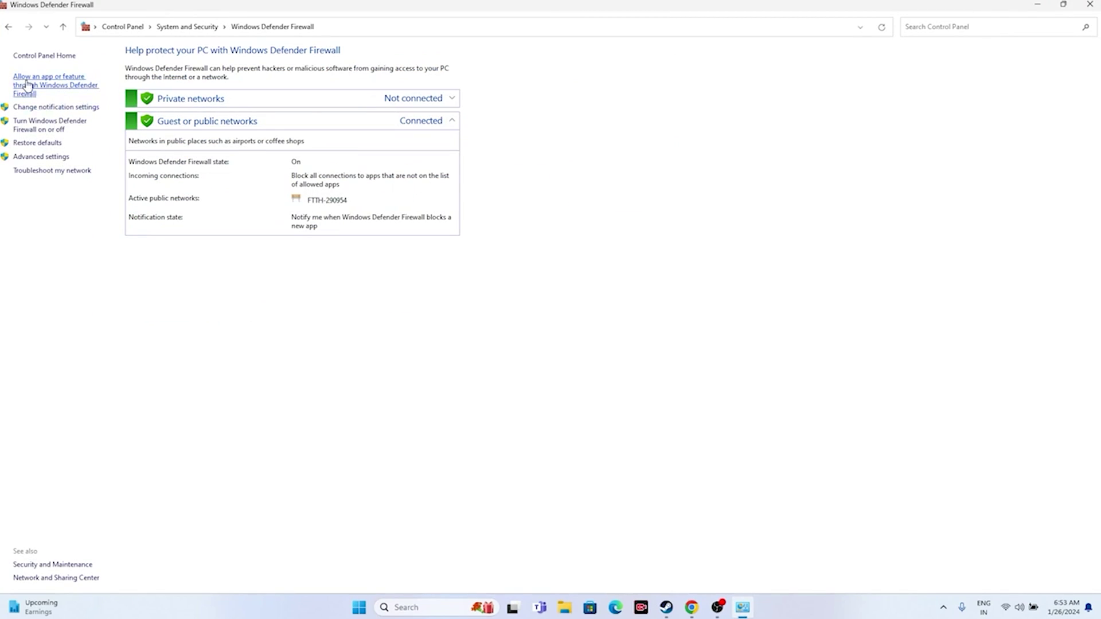
left_click(27, 85)
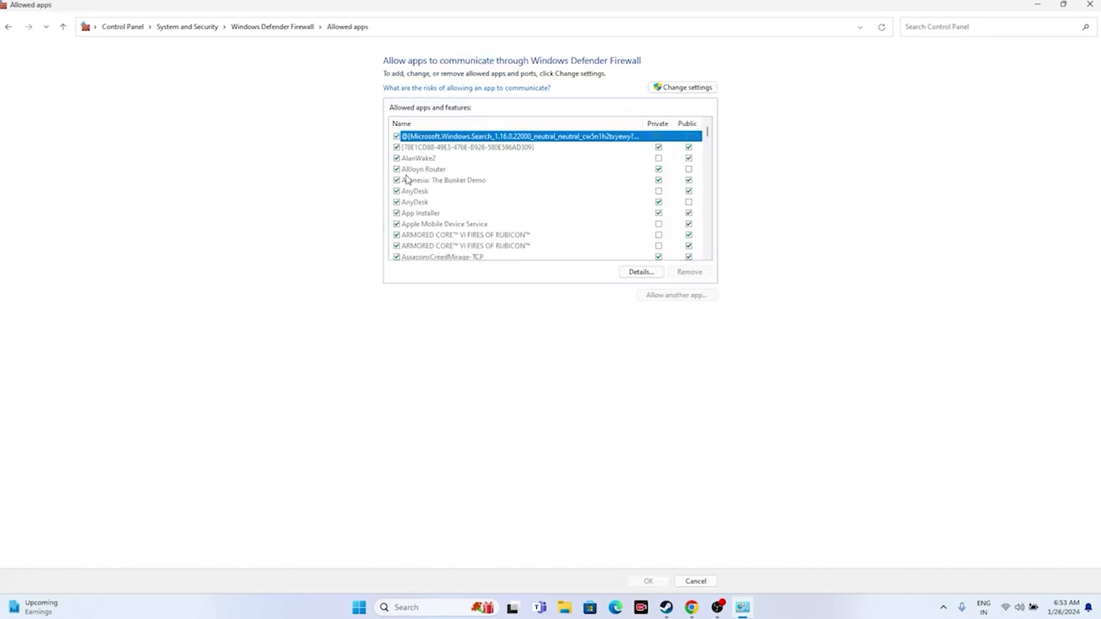
- Find the TEKKEN™8 - Demo entry in the allowed apps list and unlock the list for changes
scroll(457, 191, "down", 8)
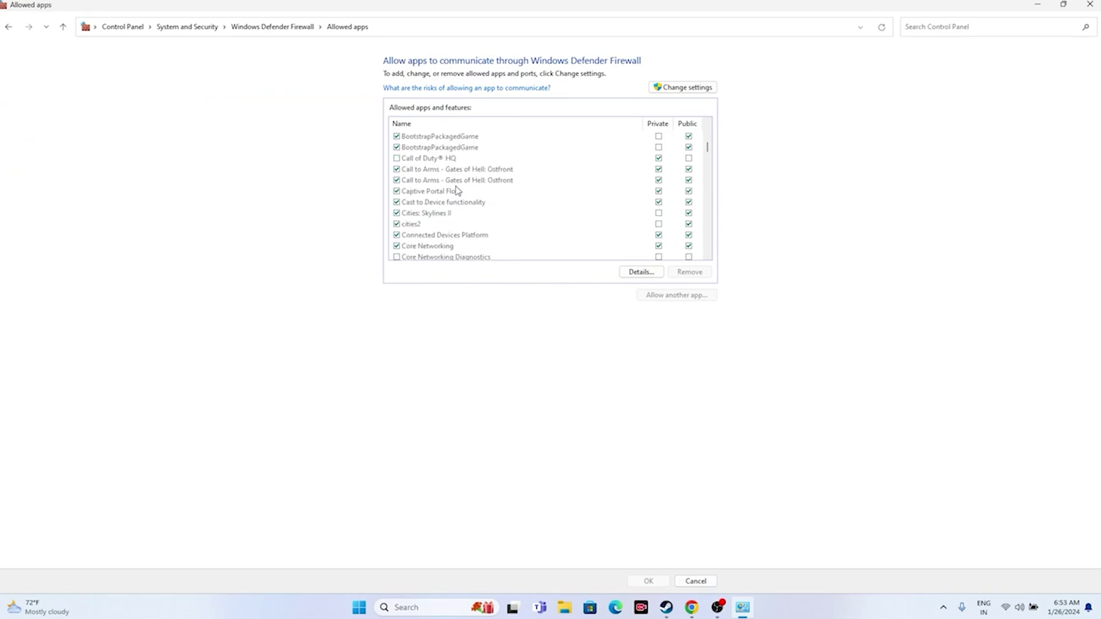
scroll(457, 190, "down", 10)
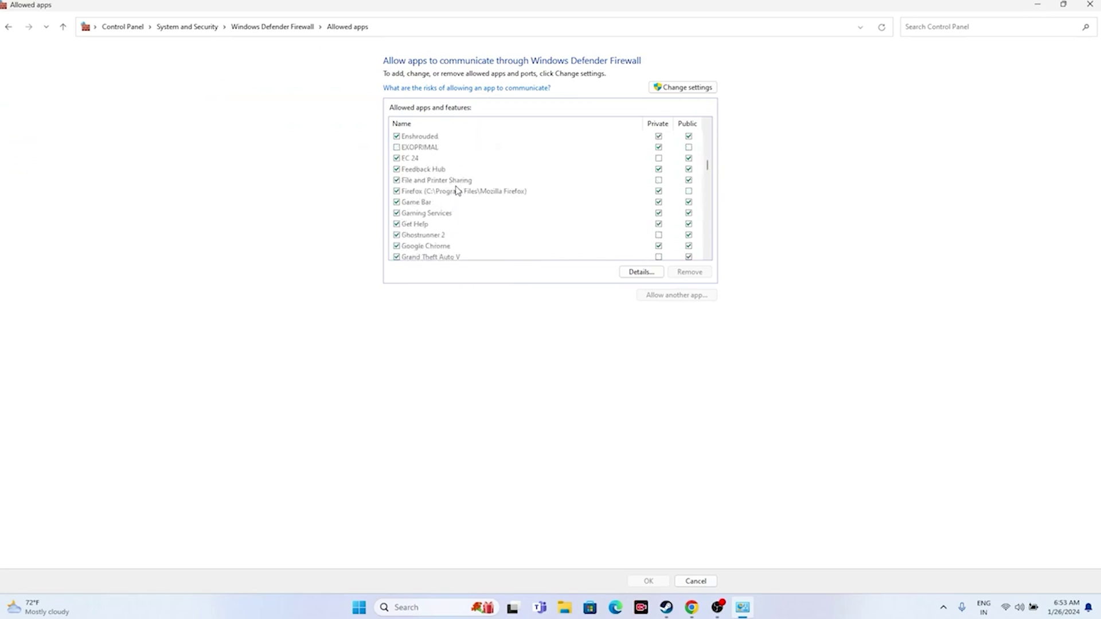
scroll(457, 190, "down", 10)
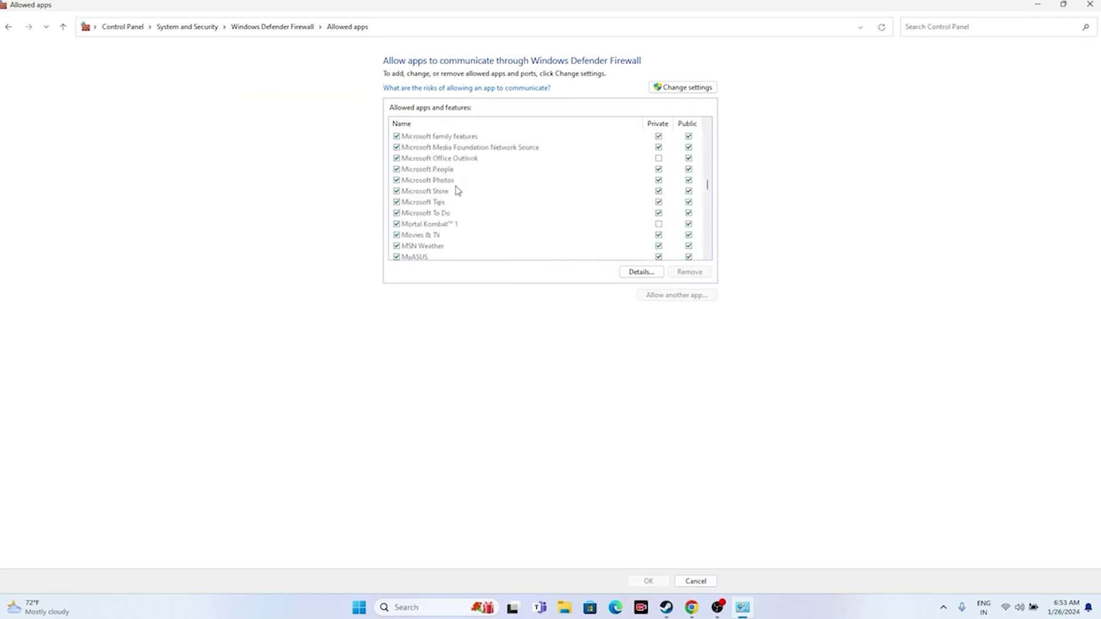
scroll(457, 190, "down", 10)
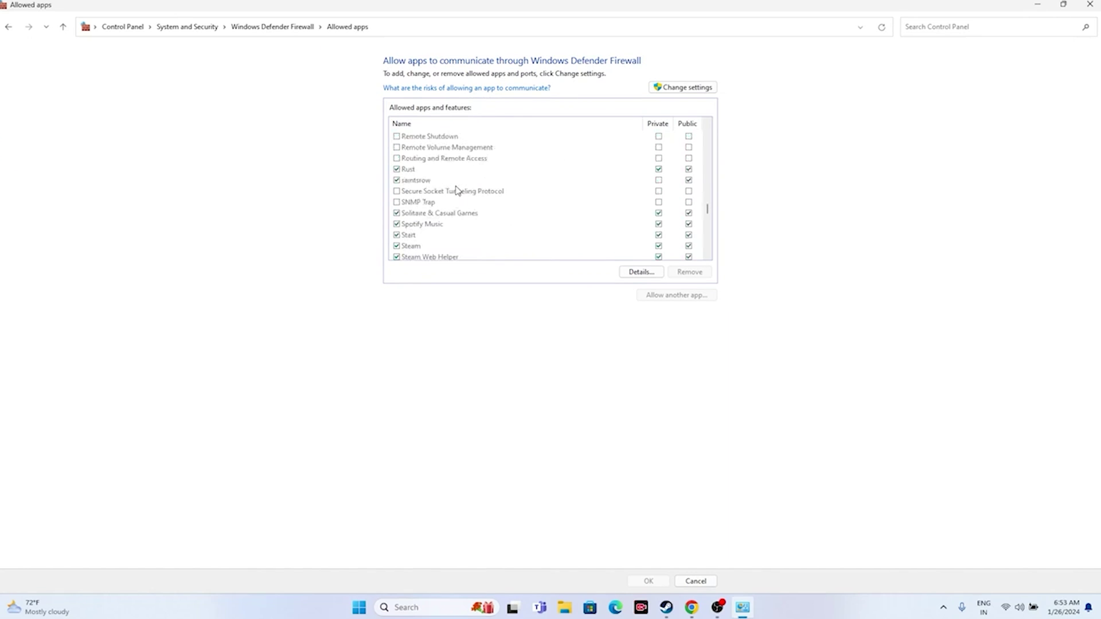
scroll(457, 191, "down", 3)
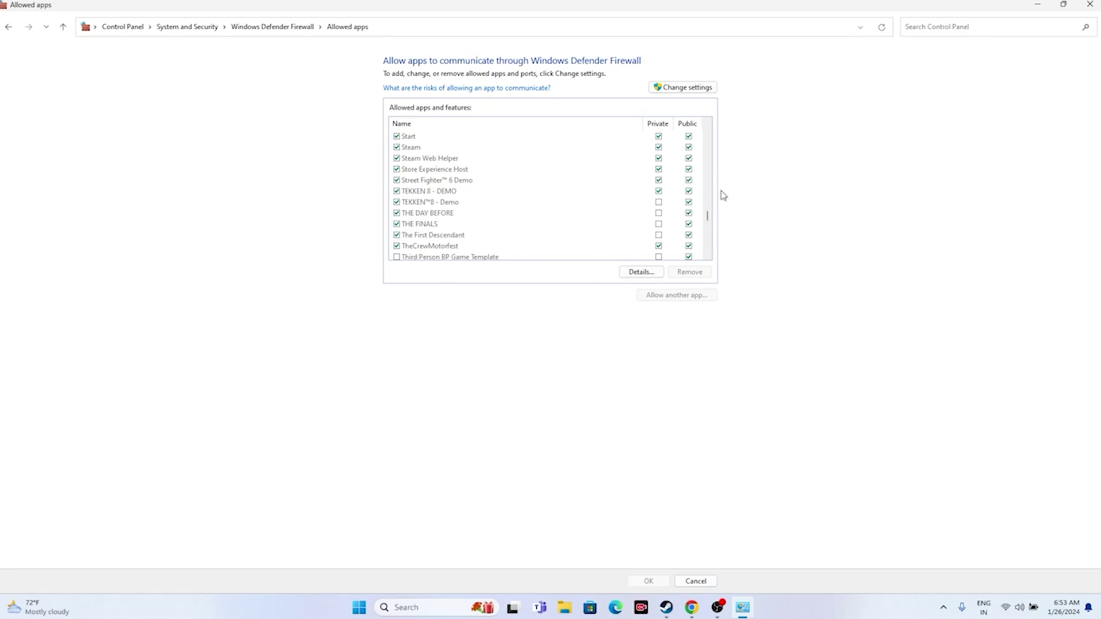
left_click(661, 203)
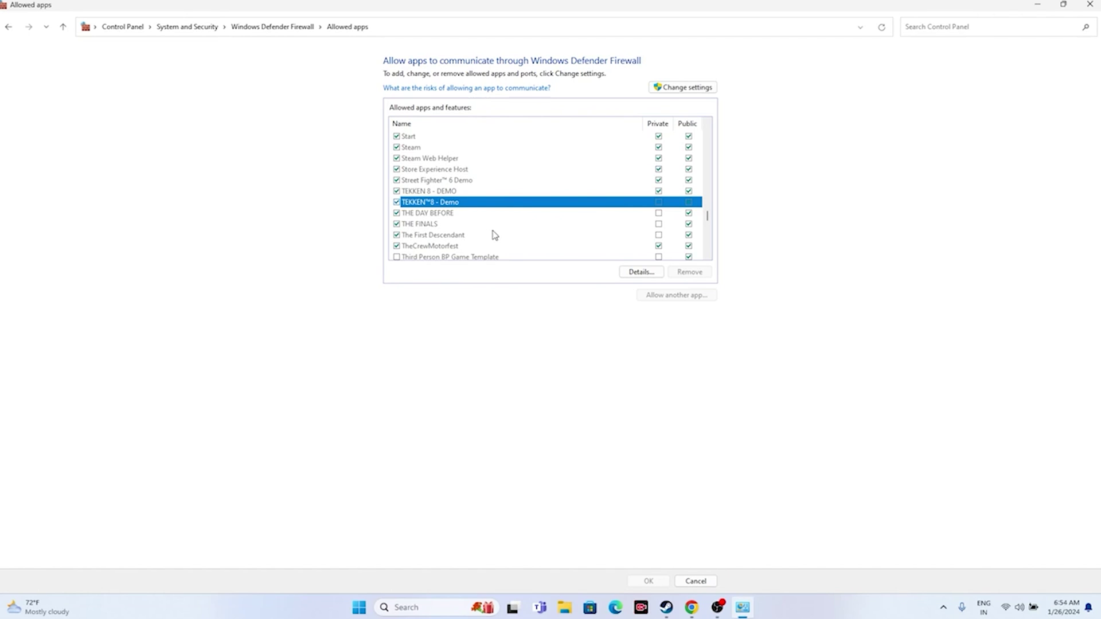
left_click(702, 90)
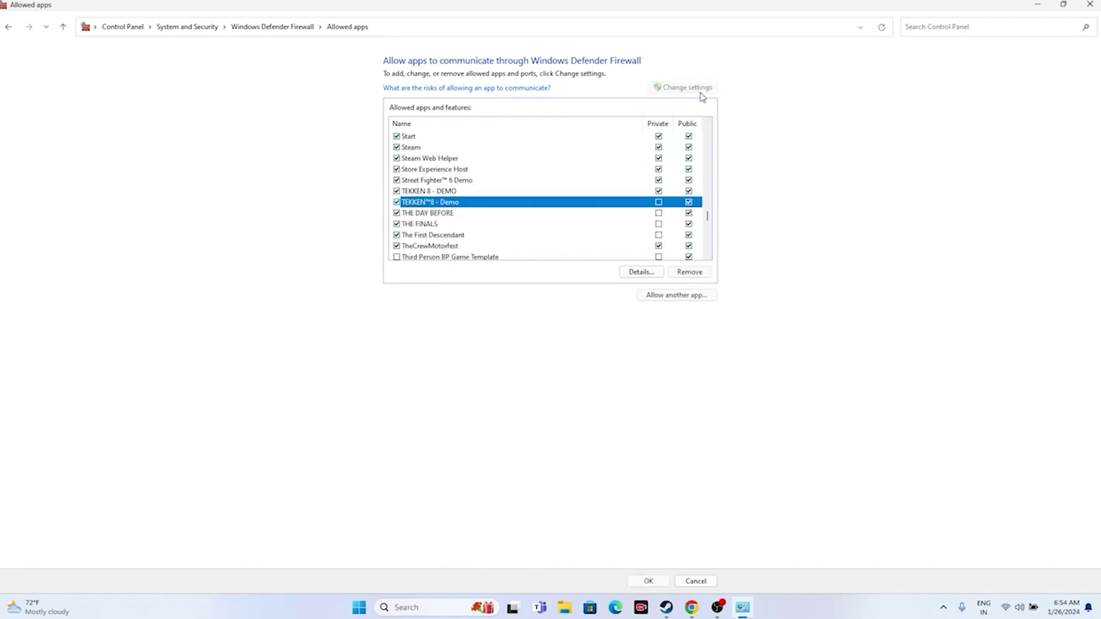
- Start allowing another app through the firewall and browse to C:\Program Files (x86)\Steam\steamapps\common
left_click(651, 293)
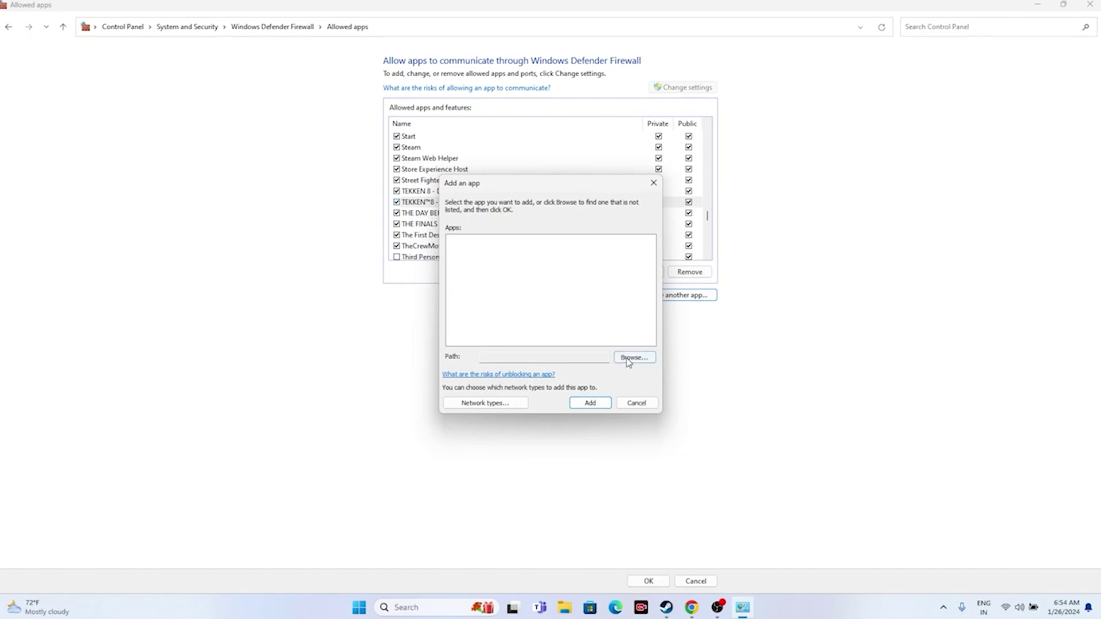
left_click(641, 357)
scroll(519, 376, "down", 3)
left_click(487, 398)
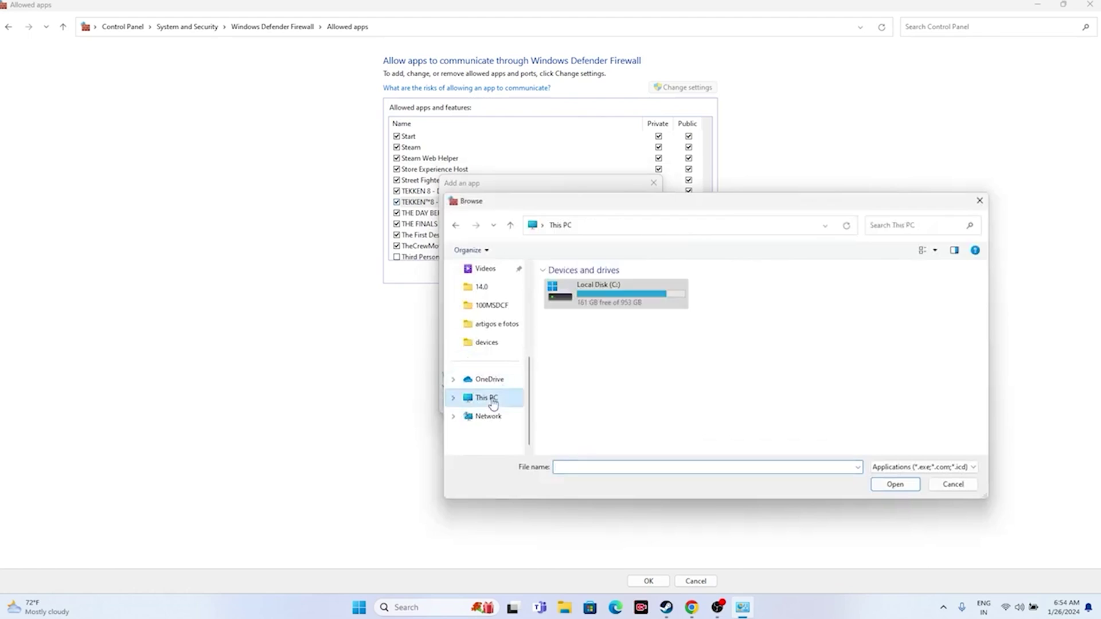
double_click(592, 306)
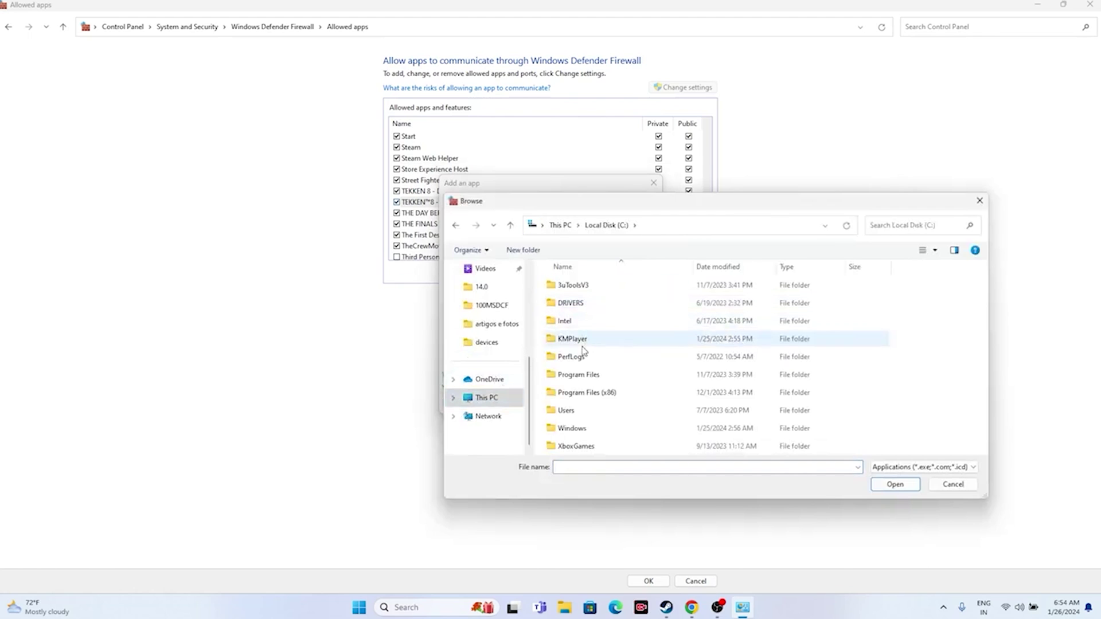
double_click(582, 392)
scroll(580, 378, "down", 7)
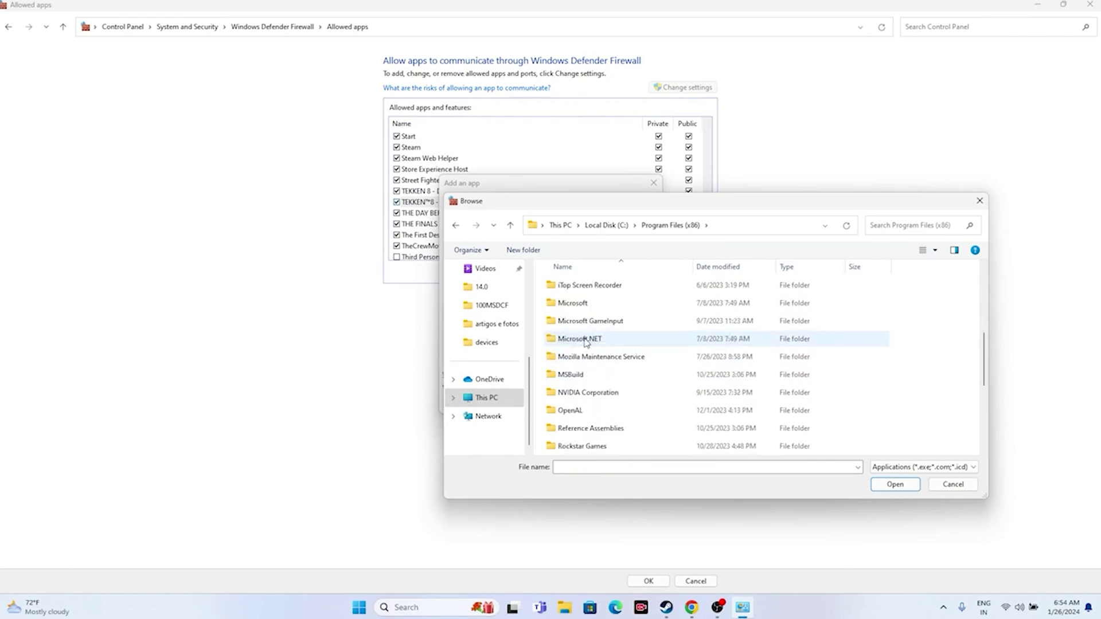
double_click(581, 356)
scroll(585, 346, "down", 5)
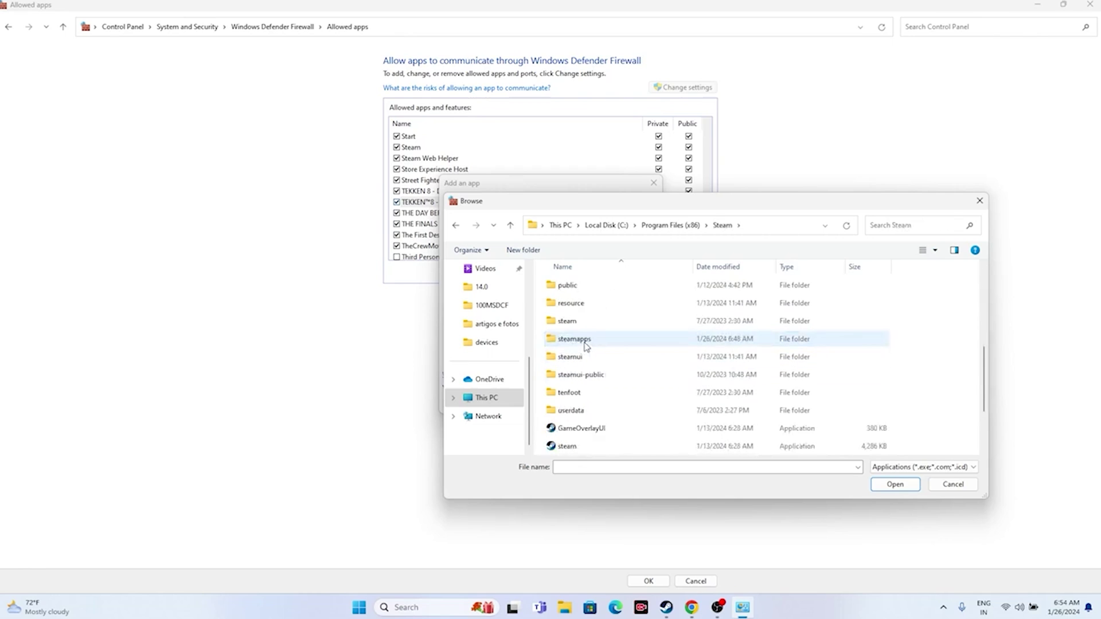
double_click(588, 338)
double_click(576, 285)
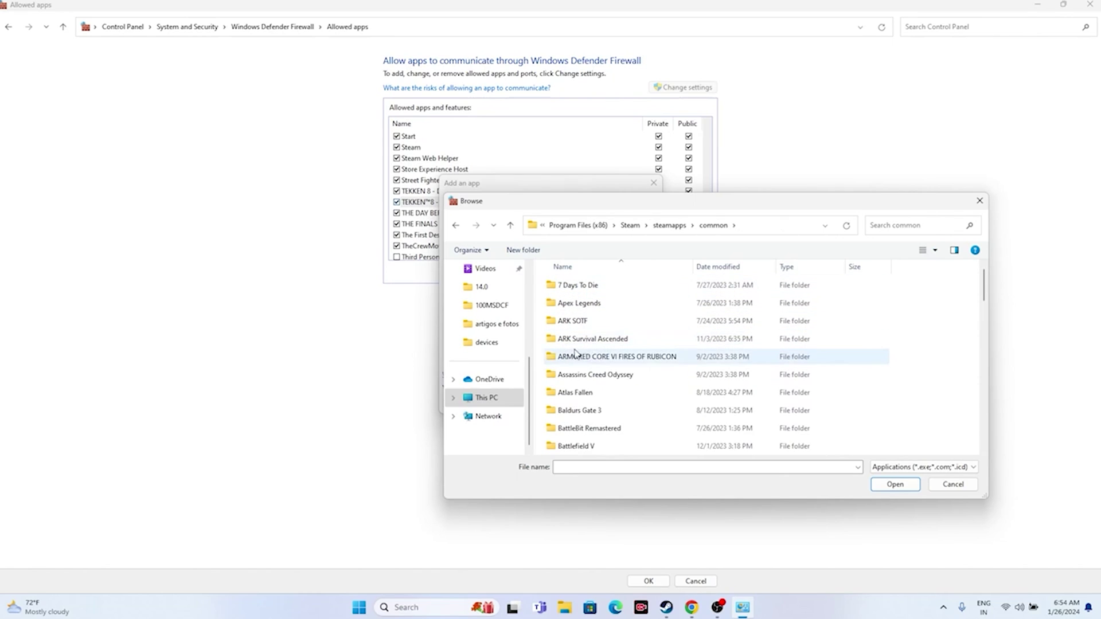
- Try to add the TEKKEN 8 Demo application from its game folder to the allowed apps, and close the firewall window
scroll(575, 351, "down", 1)
scroll(576, 351, "down", 8)
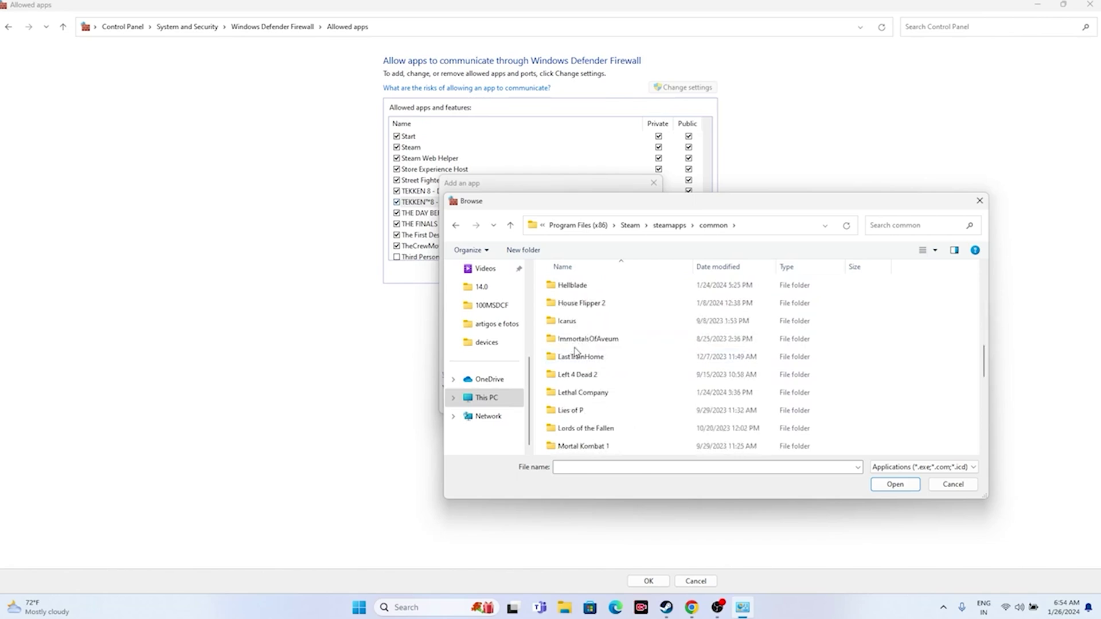
scroll(576, 350, "down", 4)
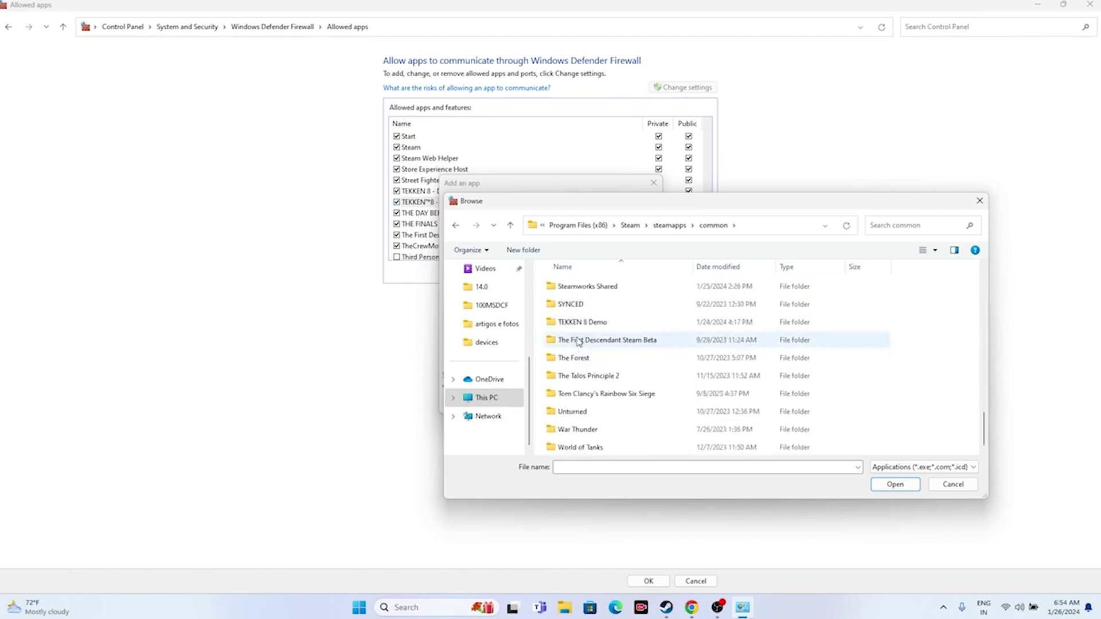
left_click(581, 323)
double_click(581, 322)
left_click(582, 323)
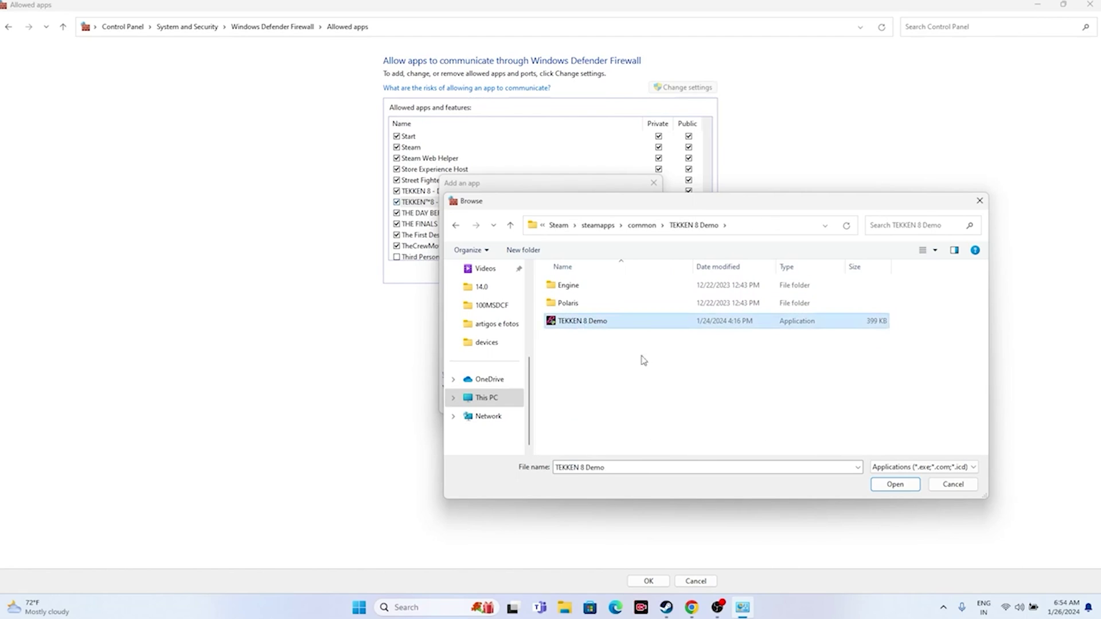
left_click(894, 485)
left_click(590, 403)
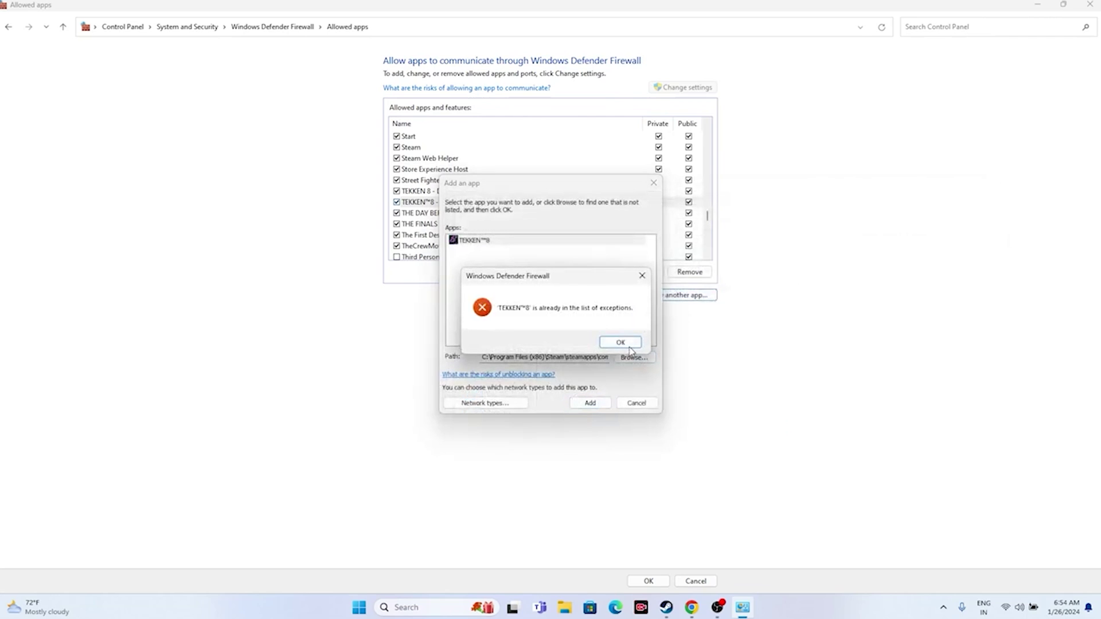
left_click(632, 350)
left_click(654, 183)
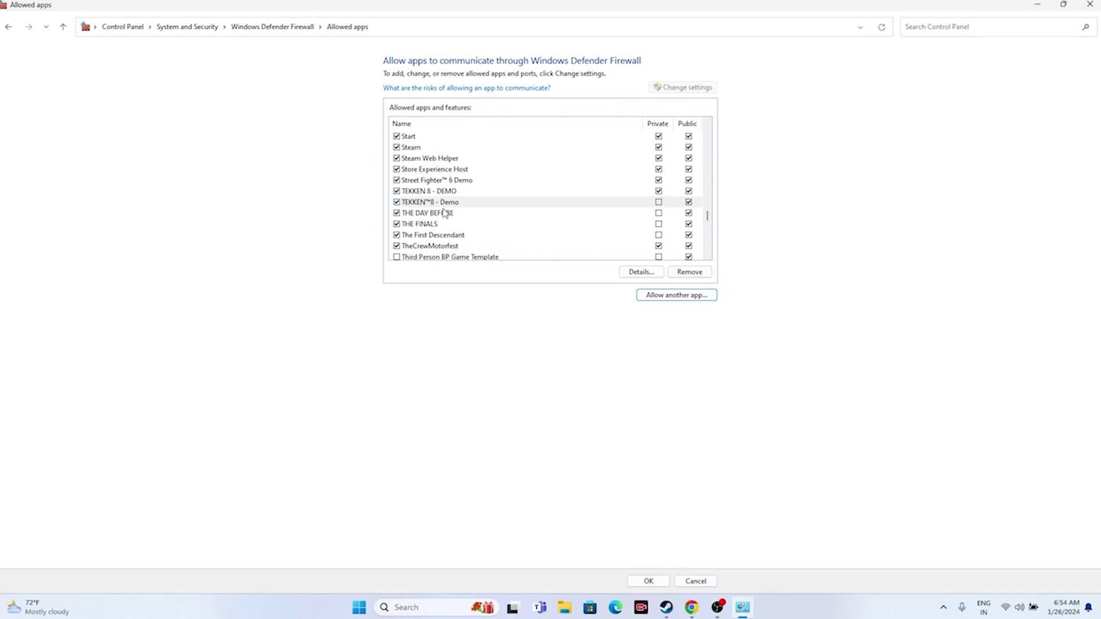
left_click(1084, 7)
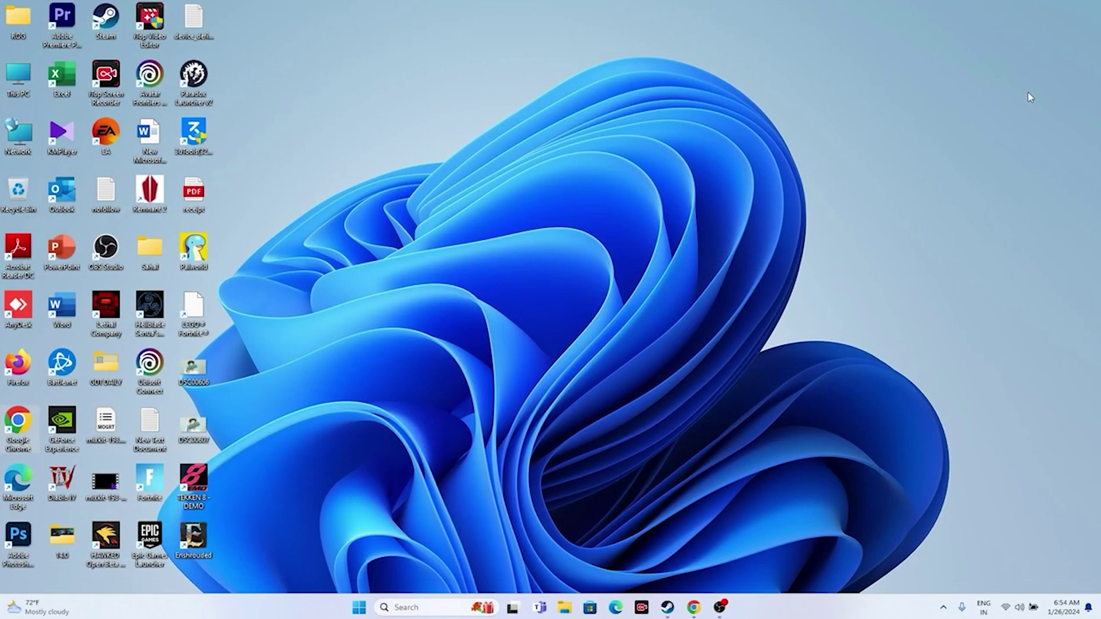
- In System Configuration, hide all Microsoft services, disable all the remaining services and confirm
left_click(679, 608)
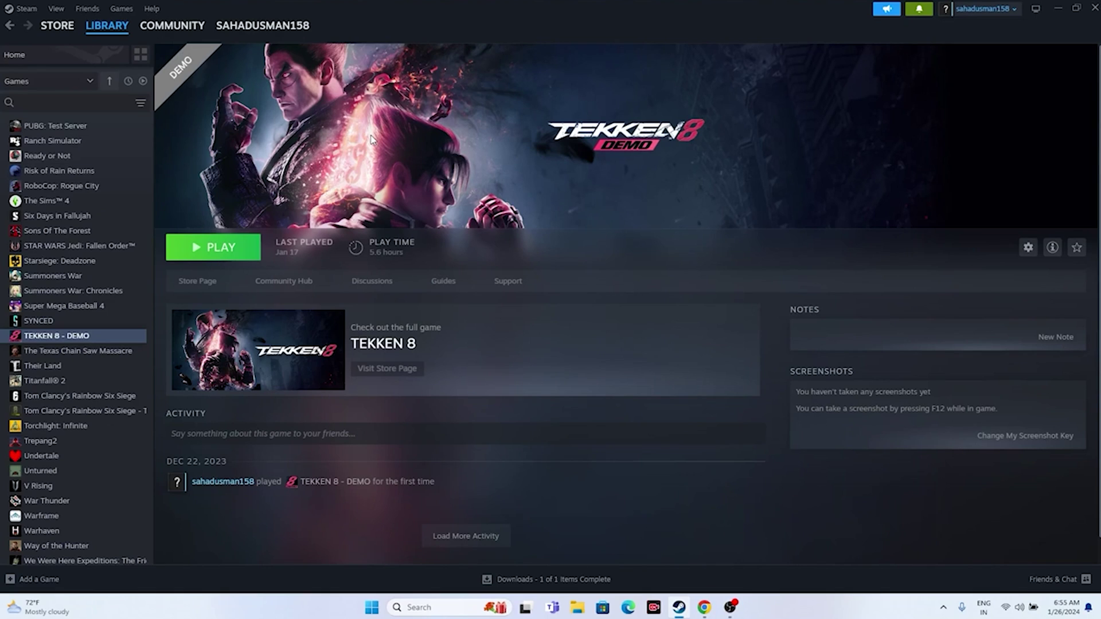
left_click(418, 607)
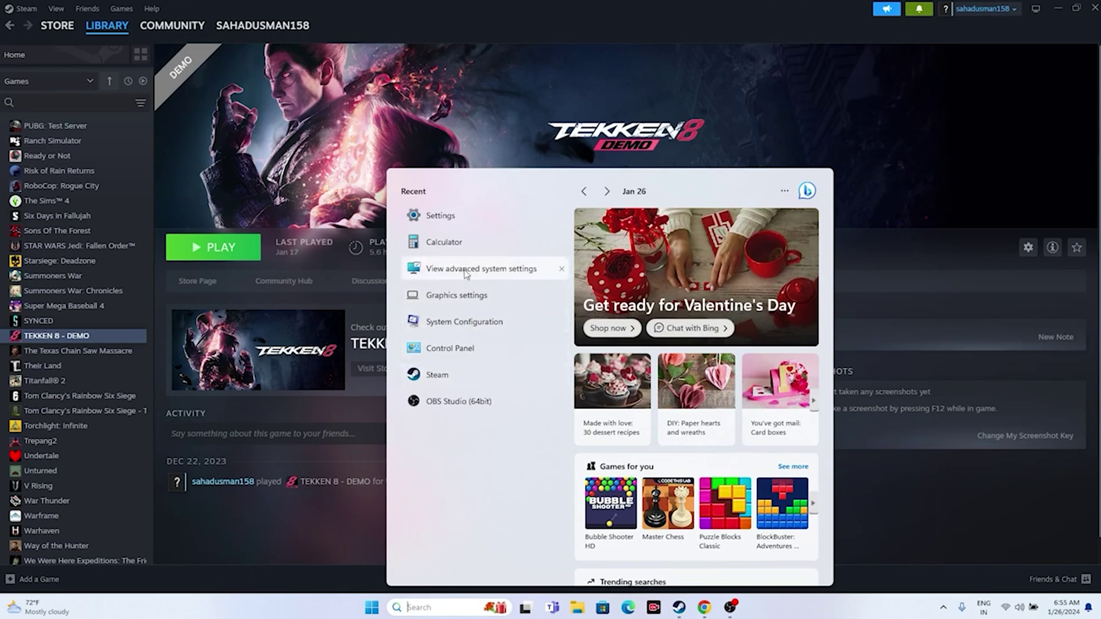
left_click(470, 318)
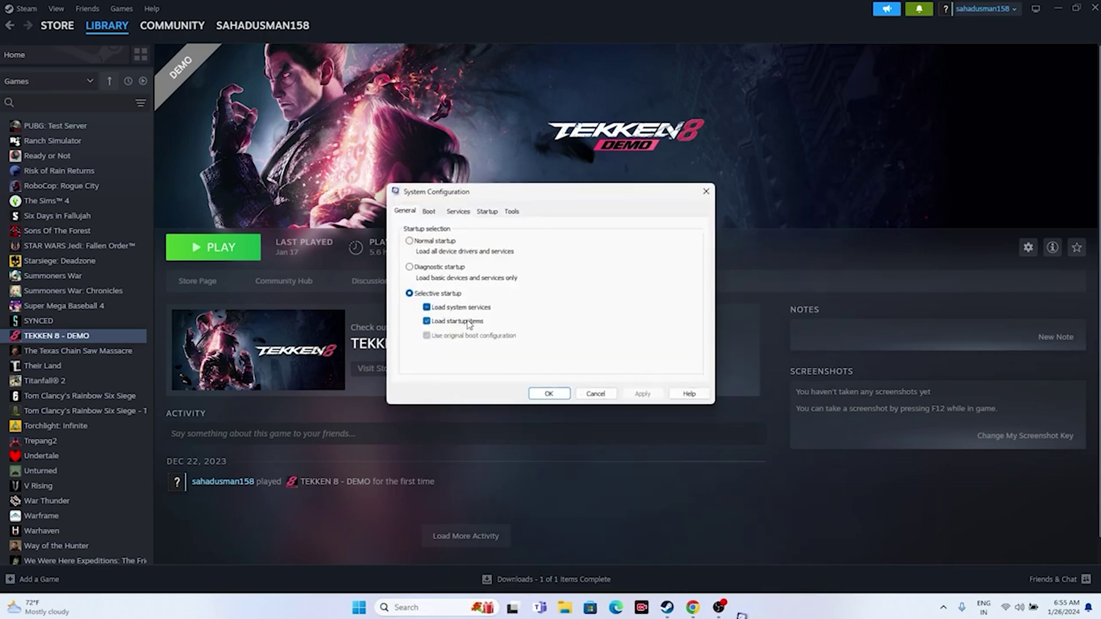
left_click(459, 212)
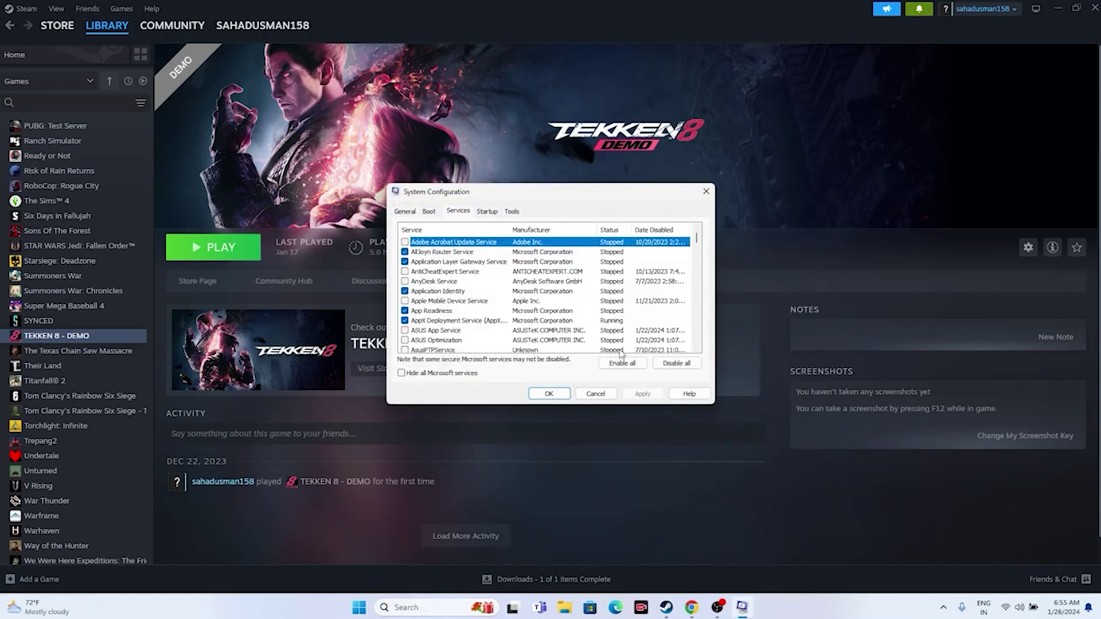
left_click(402, 373)
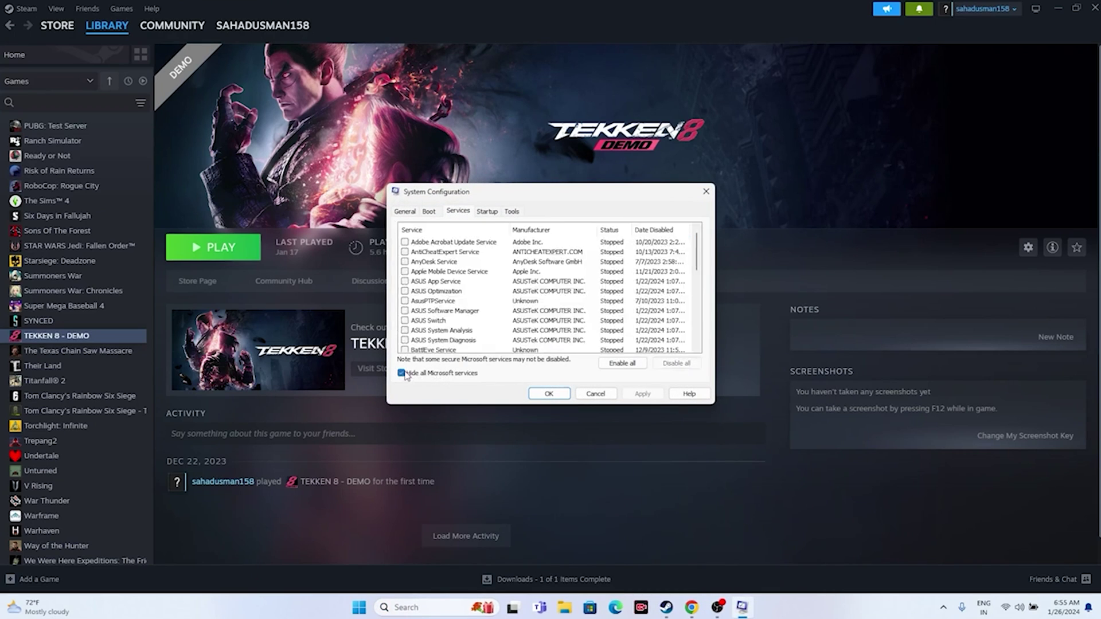
left_click(681, 366)
left_click(559, 395)
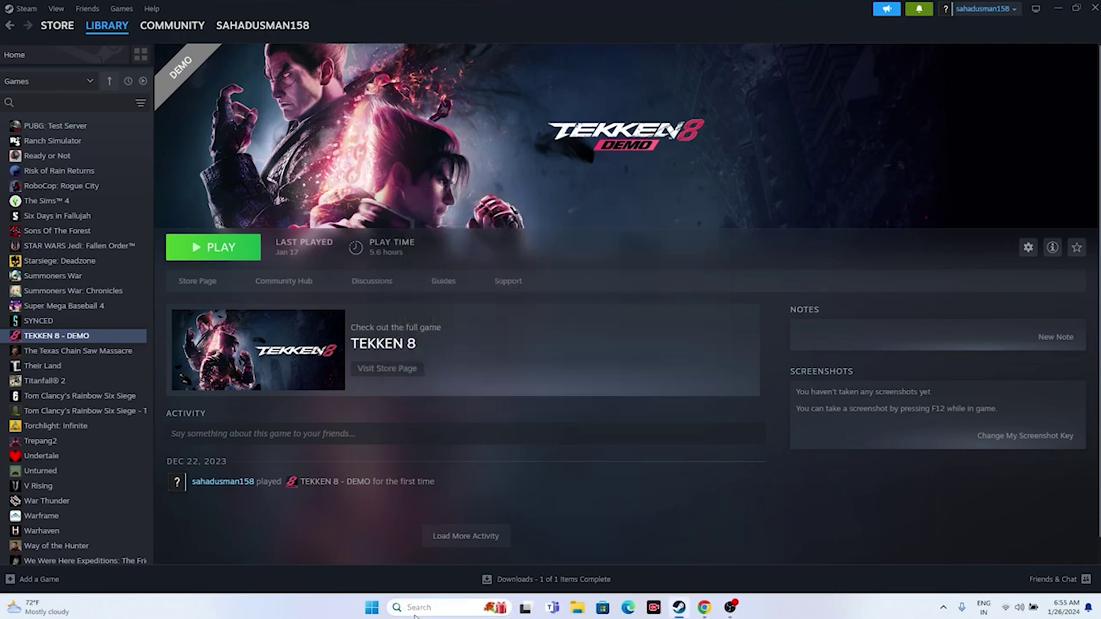
- Open System Configuration, disable all services with Microsoft services hidden, apply the change and dismiss the restart prompt
left_click(415, 609)
left_click(465, 322)
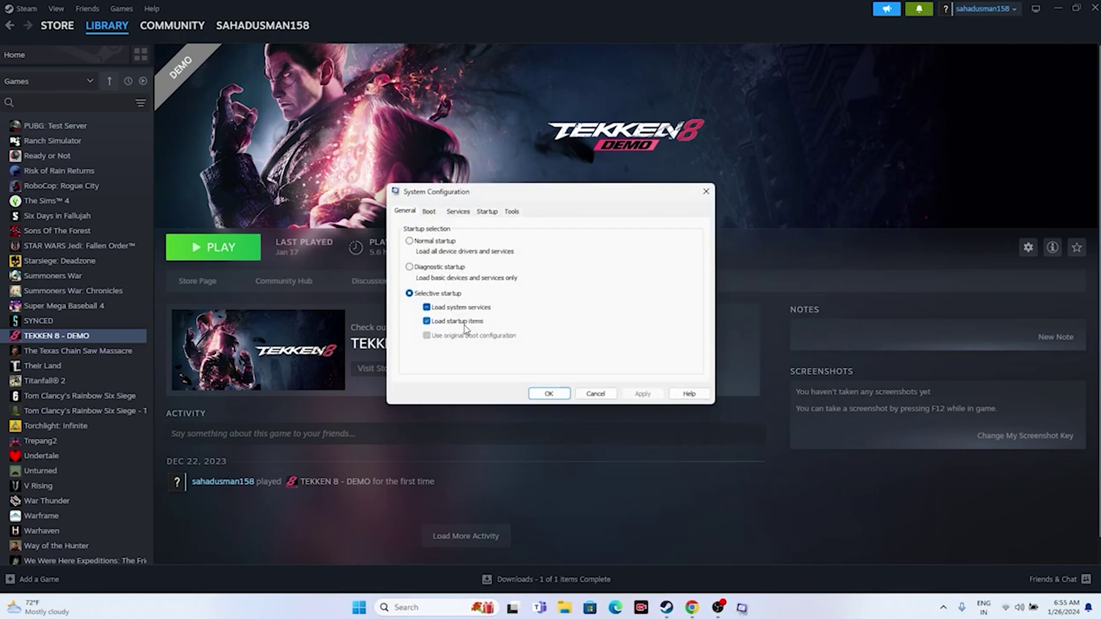
left_click(458, 211)
left_click(677, 364)
left_click(402, 374)
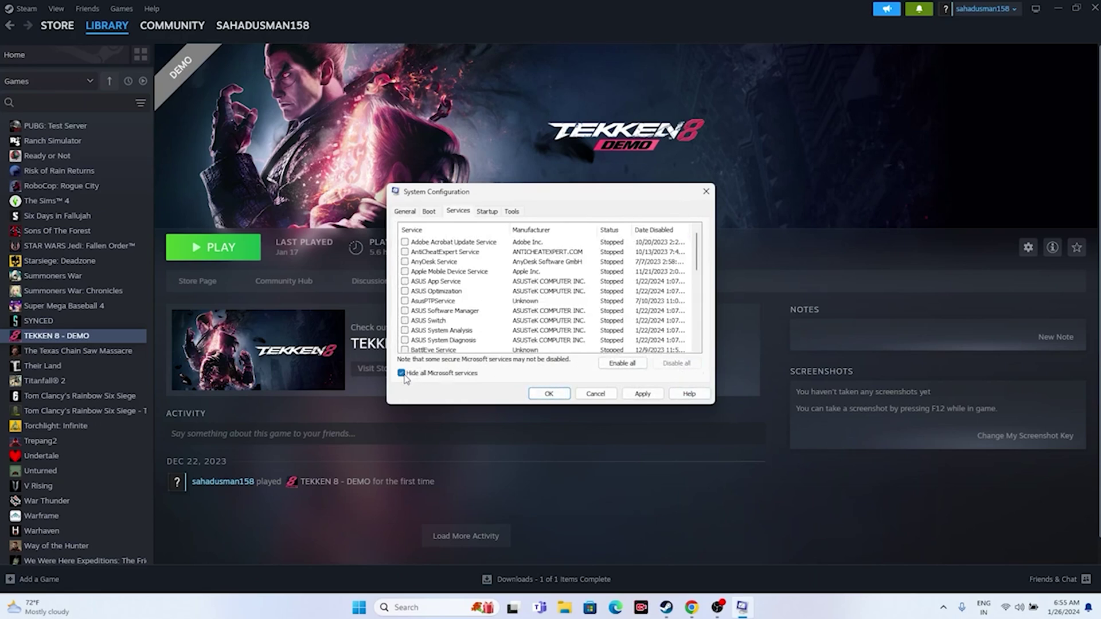
left_click(643, 394)
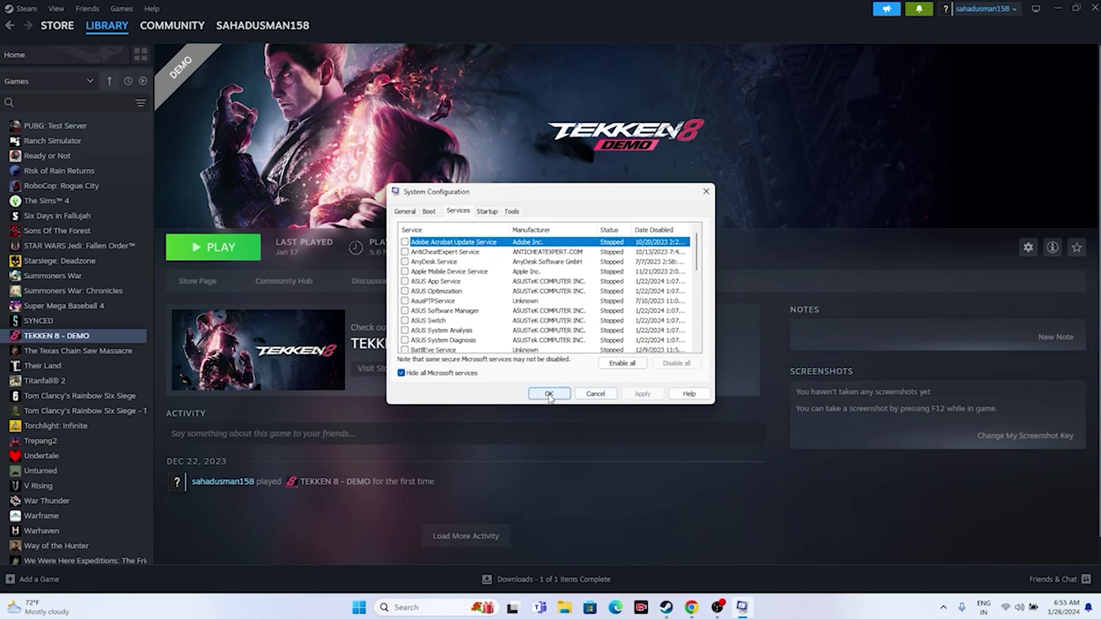
left_click(548, 393)
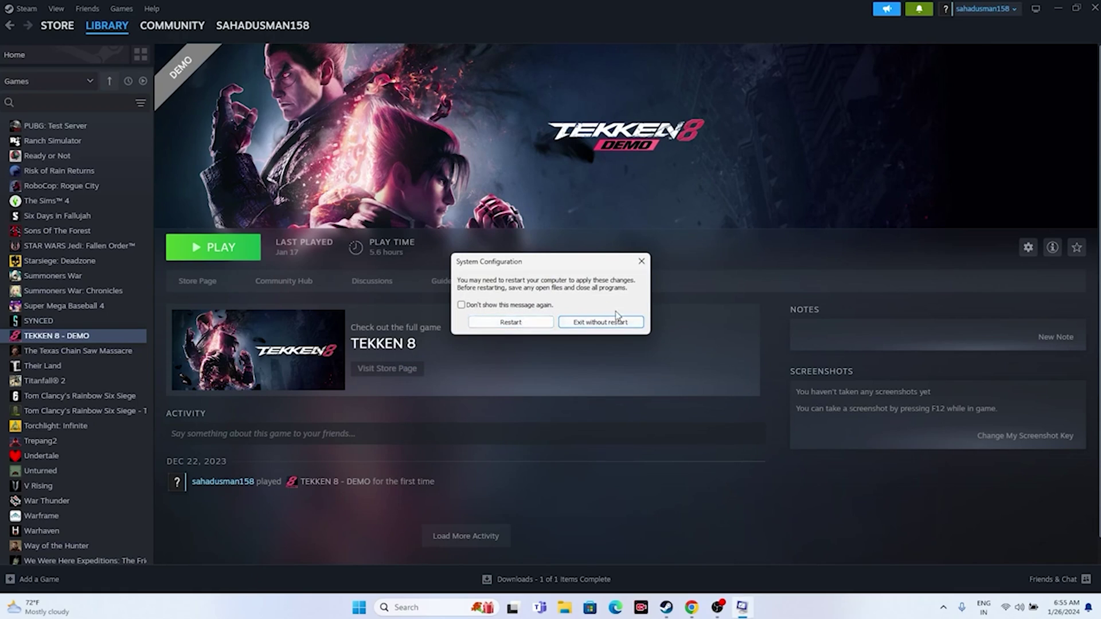
left_click(640, 263)
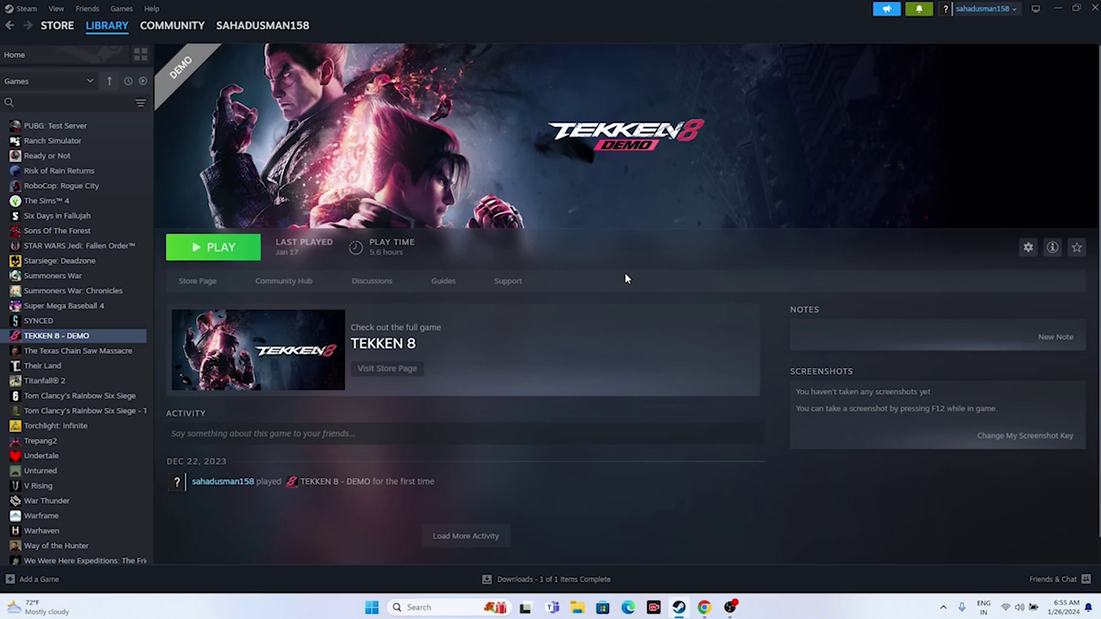
- Enter -dx11 in the launch options of TEKKEN 8 - DEMO, change it to -dx12, and close the game's properties
right_click(65, 338)
left_click(96, 425)
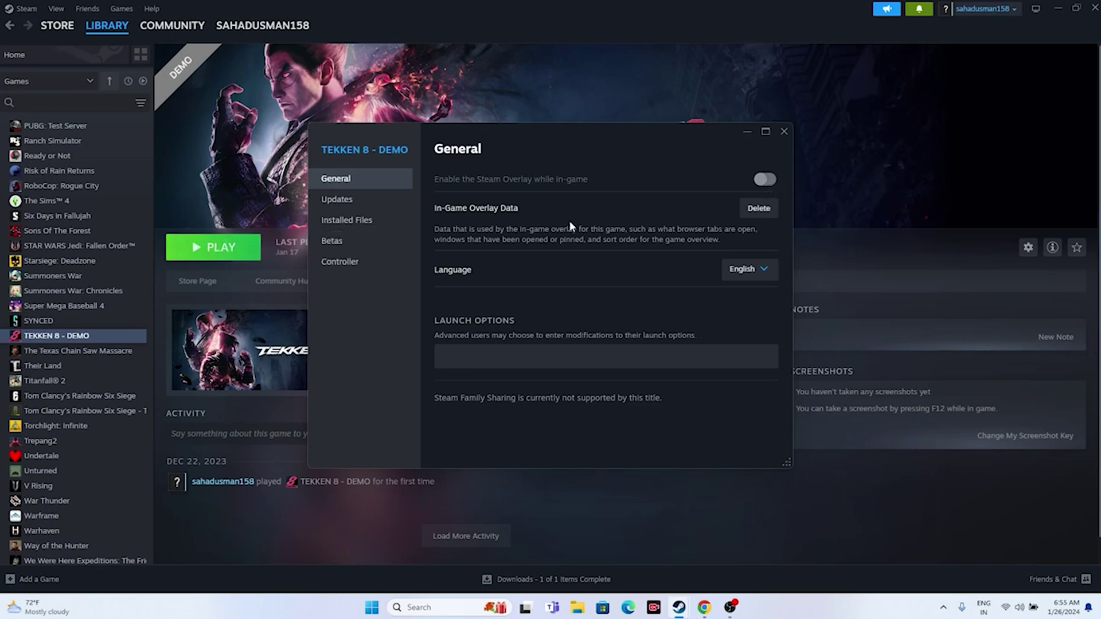
left_click(484, 351)
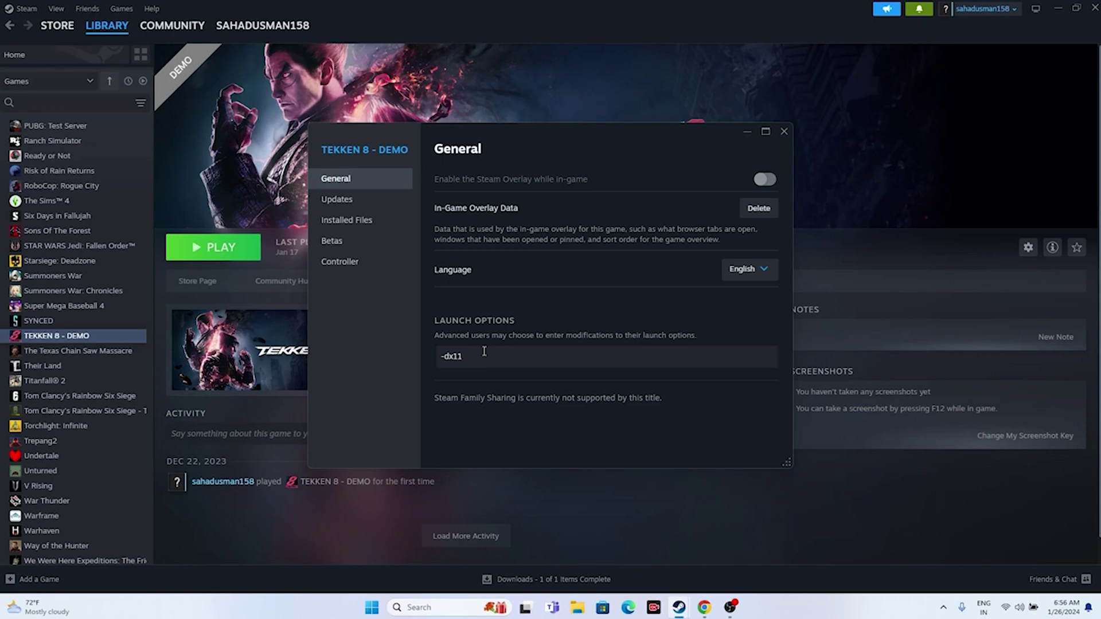
type("2")
left_click(782, 133)
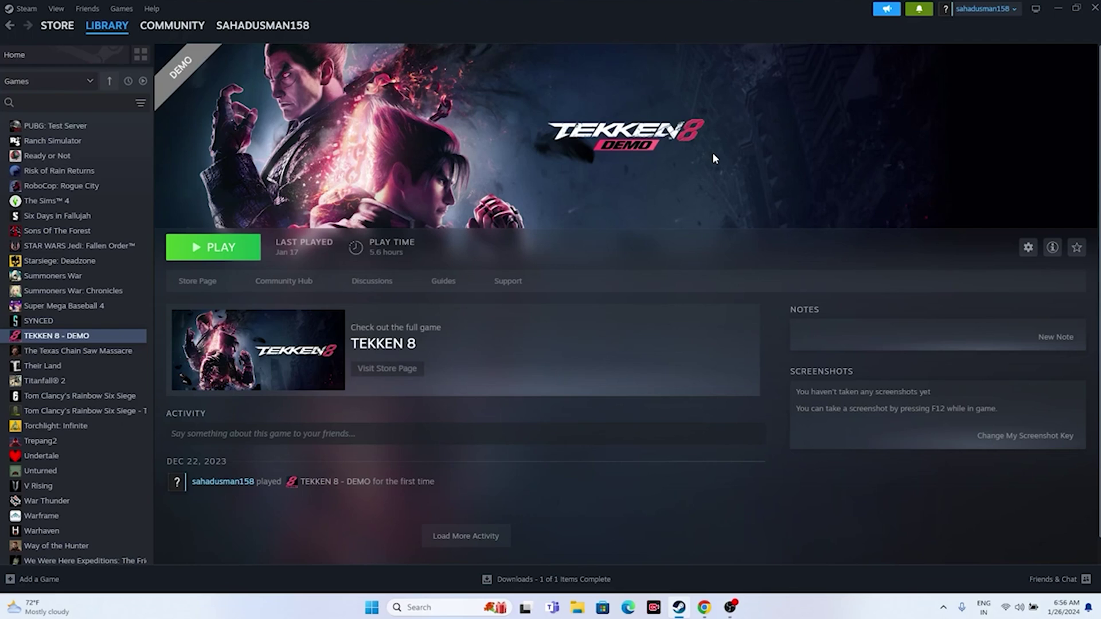
- Minimize Steam, examine the running apps and background processes in a maximized Task Manager, and close it
left_click(1053, 11)
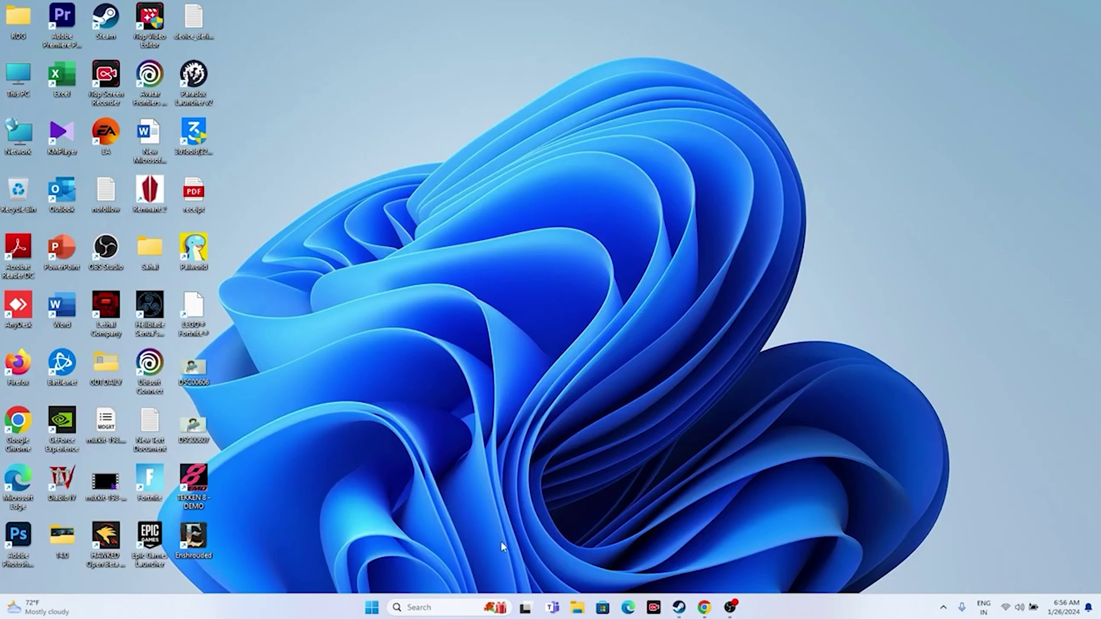
right_click(370, 609)
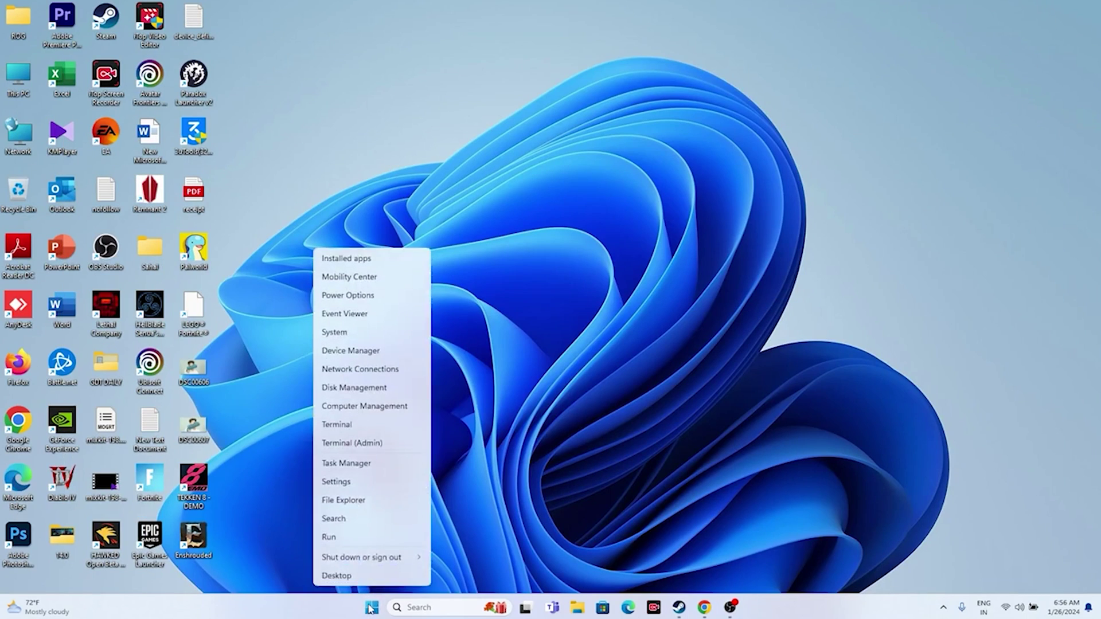
left_click(363, 459)
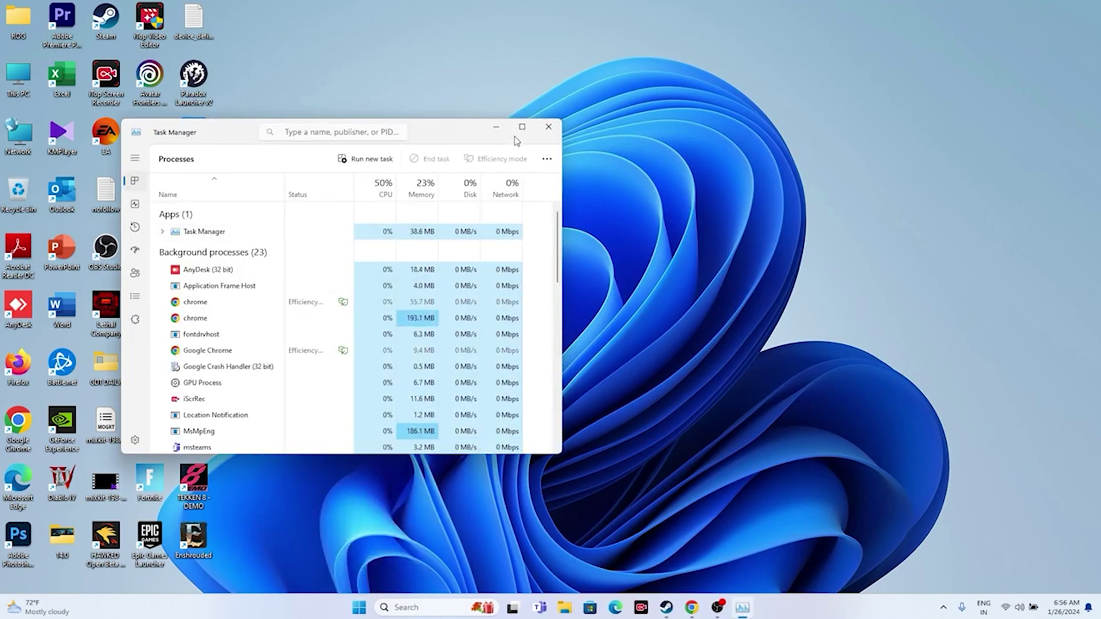
left_click(530, 122)
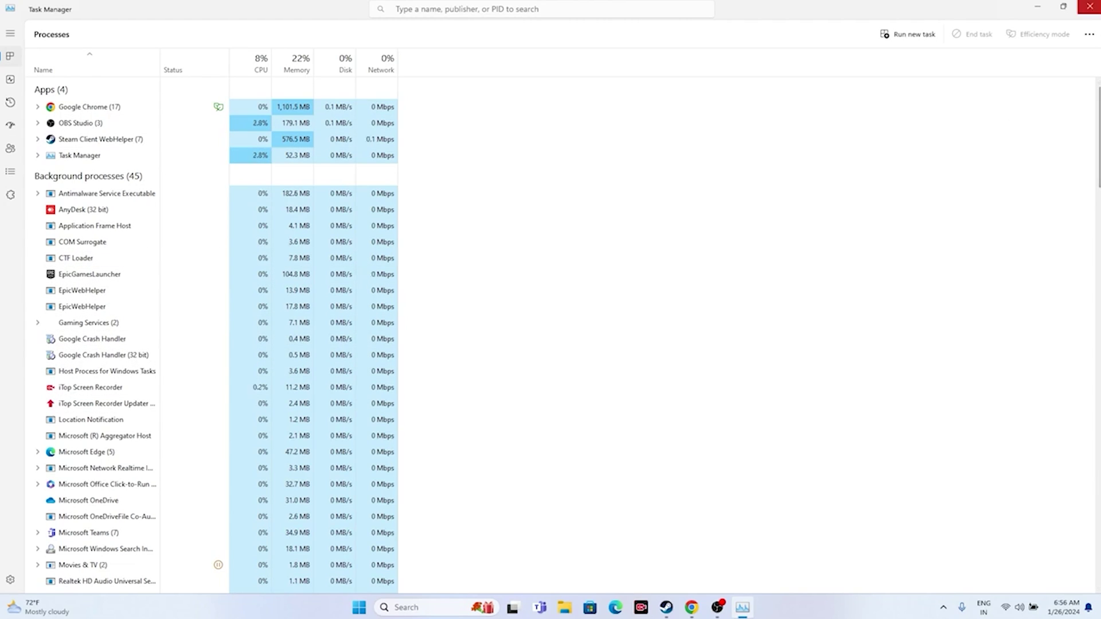
left_click(1089, 7)
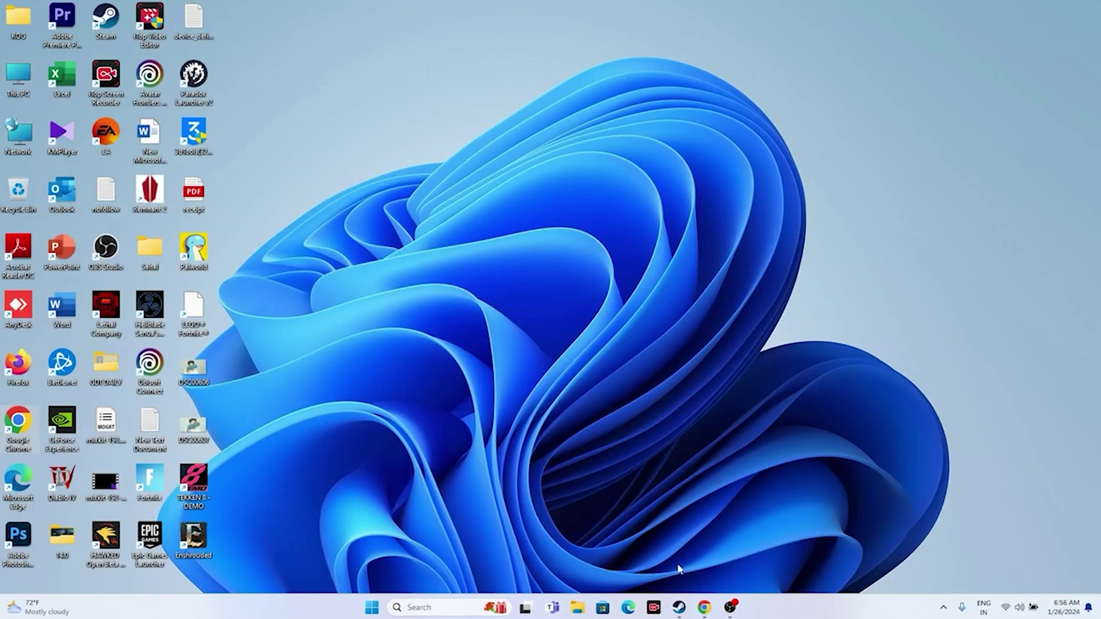
left_click(679, 607)
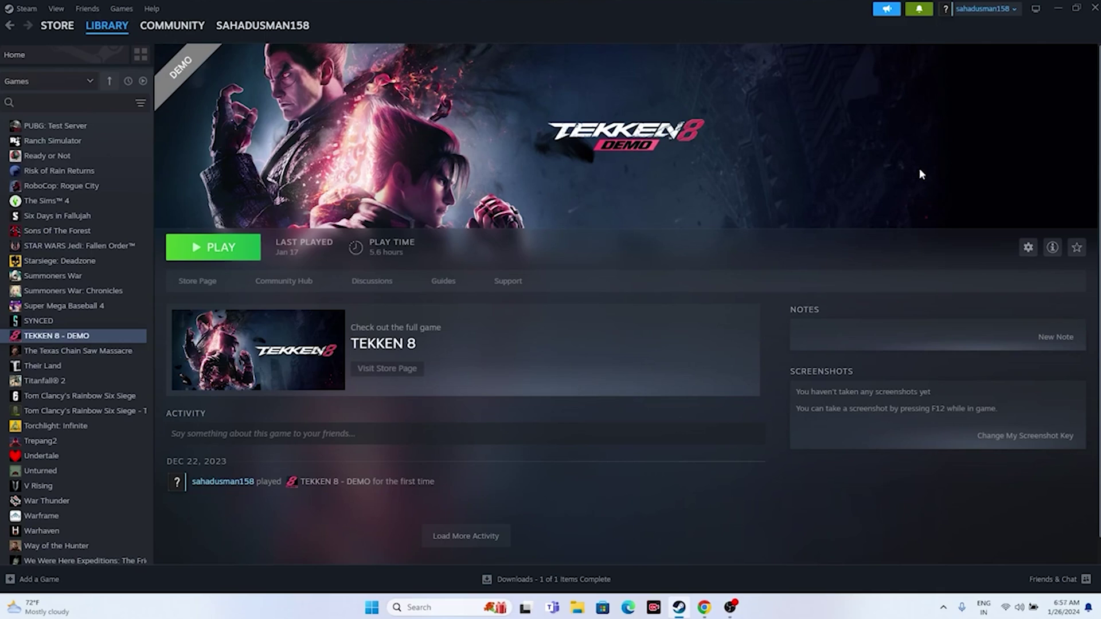
left_click(1060, 8)
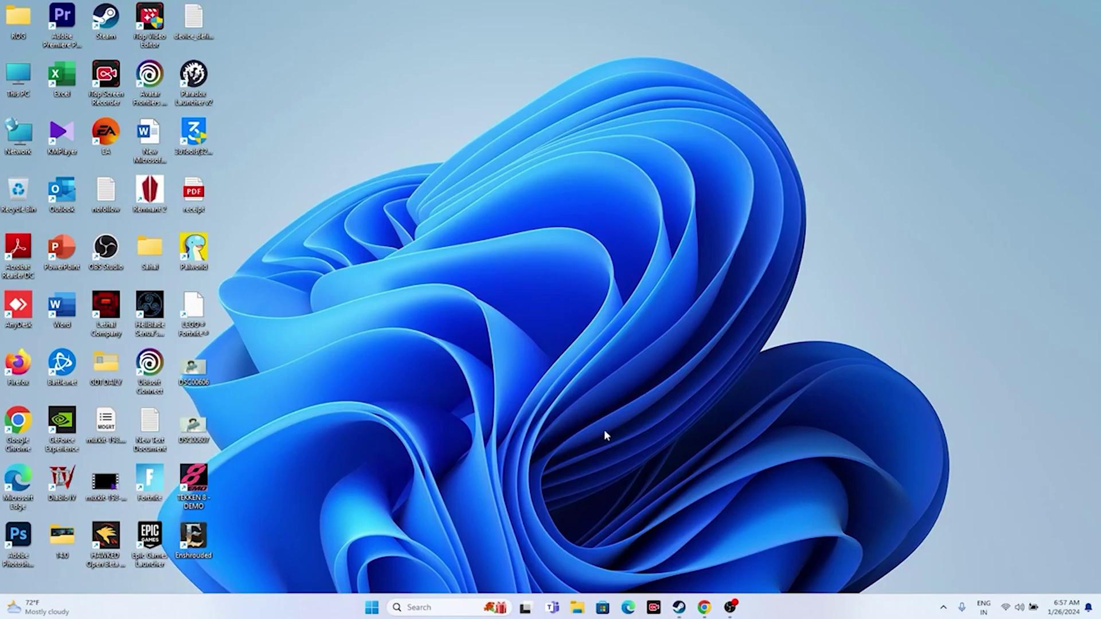
- Open the Windows graphics settings and start browsing for a desktop app to give custom options
left_click(430, 607)
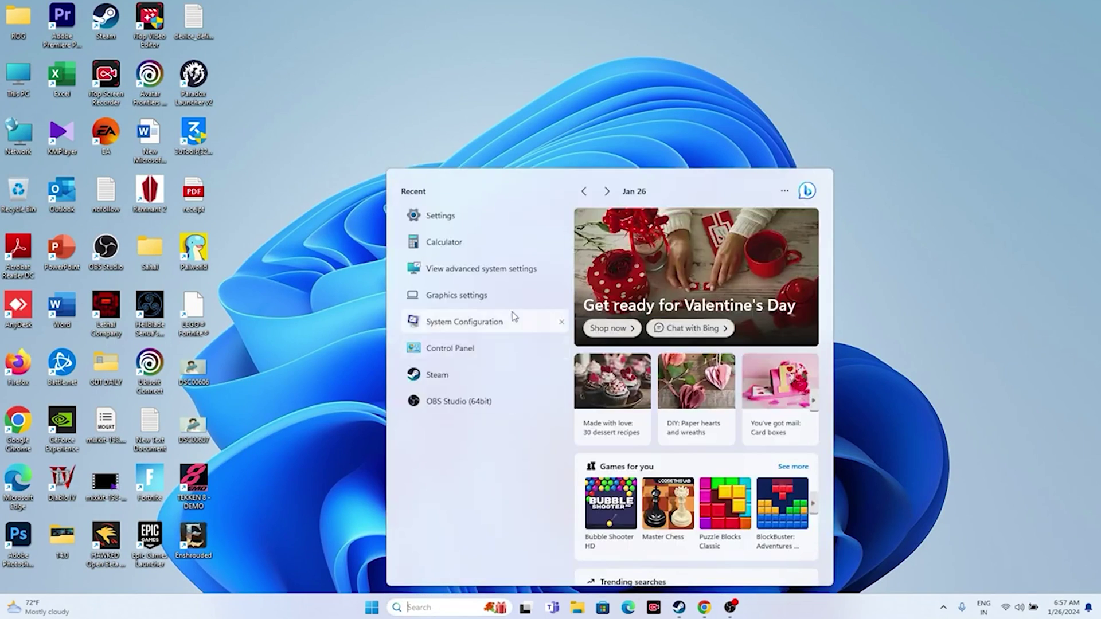
left_click(491, 295)
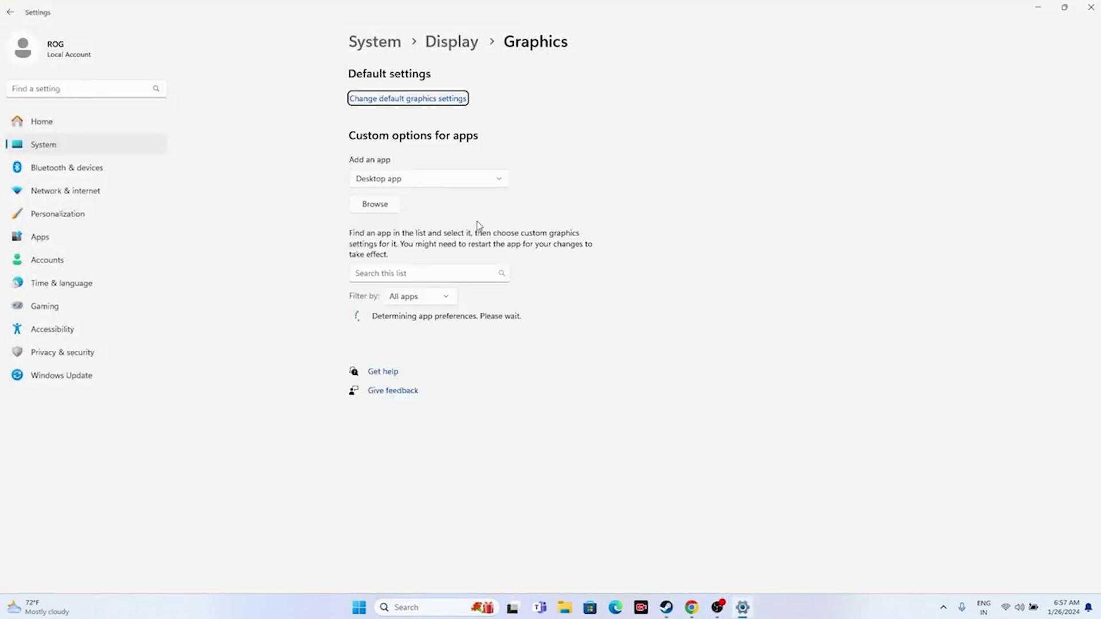
scroll(613, 220, "down", 1)
scroll(613, 219, "down", 3)
scroll(612, 216, "up", 3)
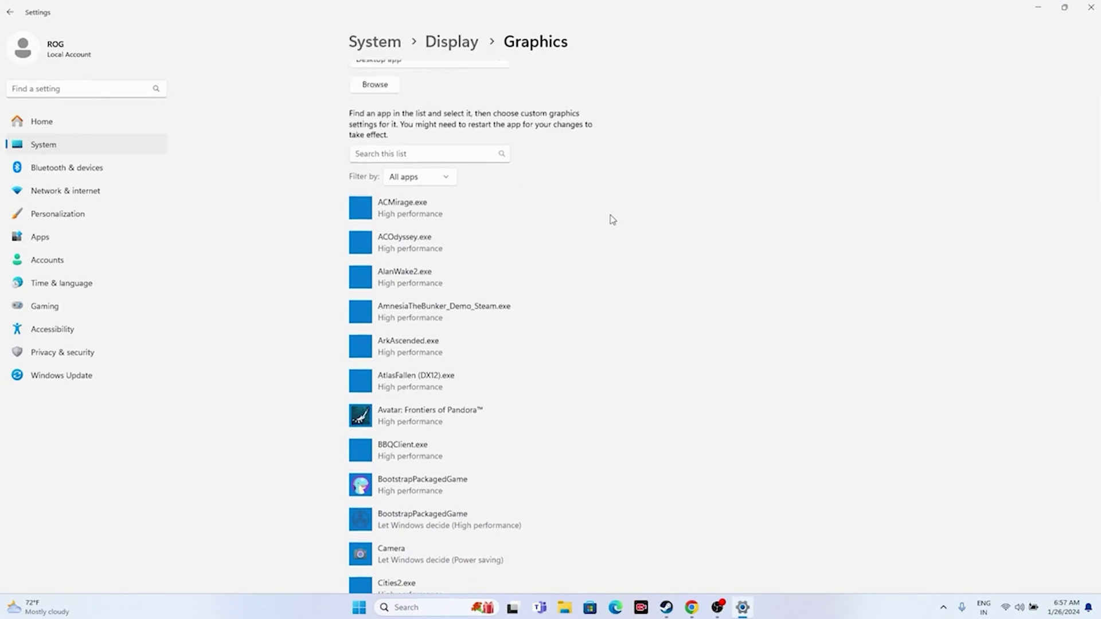
left_click(379, 205)
- Browse to the folder C:\Program Files (x86)\Steam\steamapps\common in the file dialog
scroll(34, 180, "down", 3)
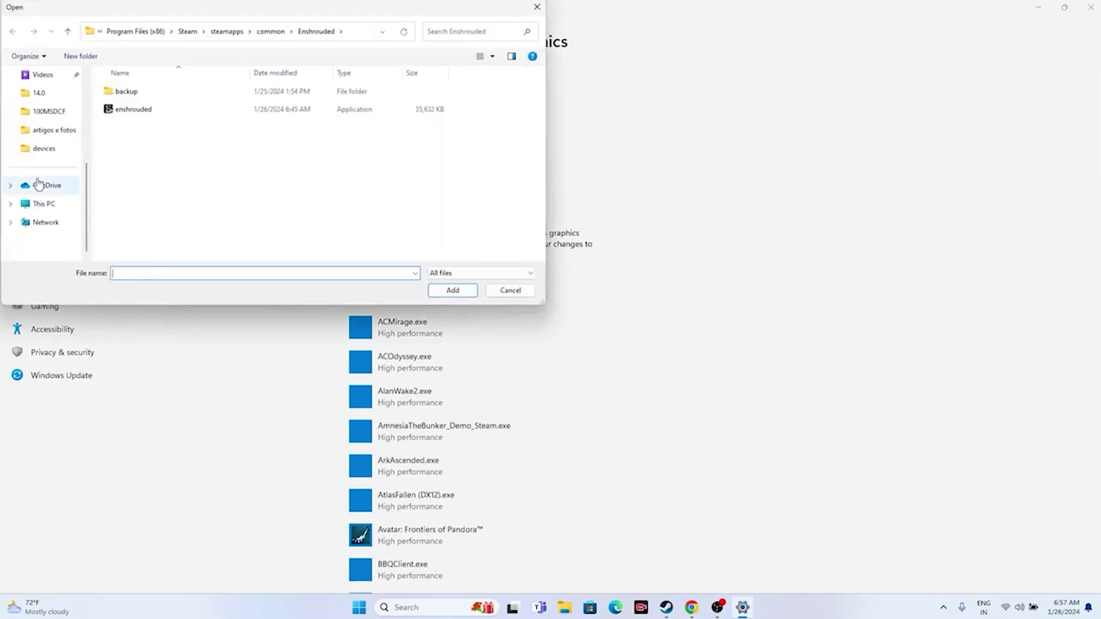
left_click(35, 203)
double_click(152, 111)
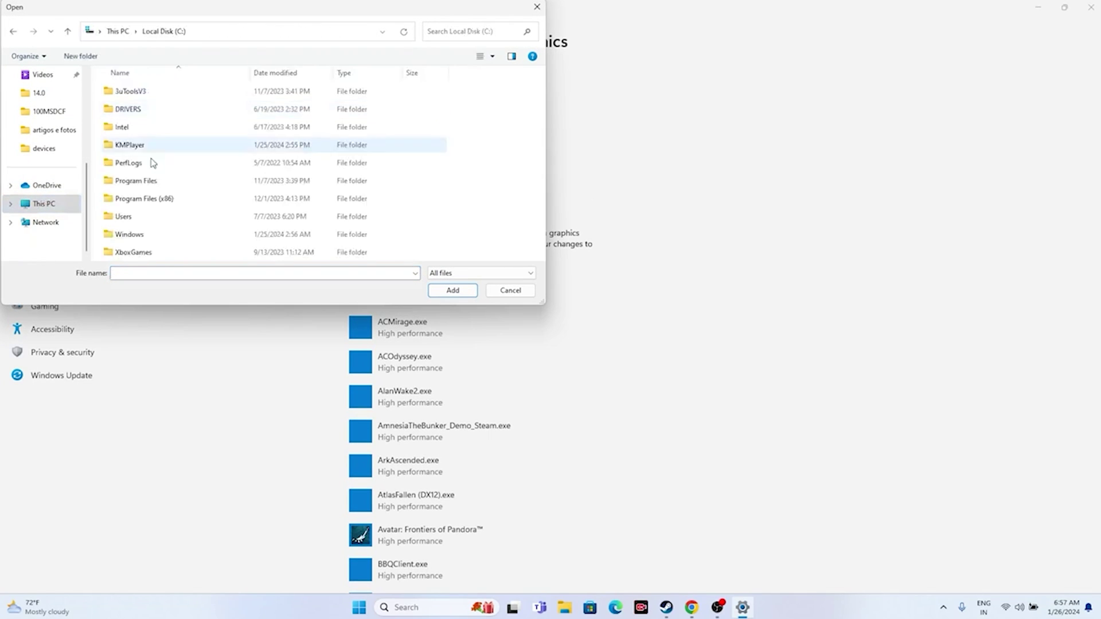
left_click(154, 206)
double_click(153, 201)
scroll(152, 183, "down", 3)
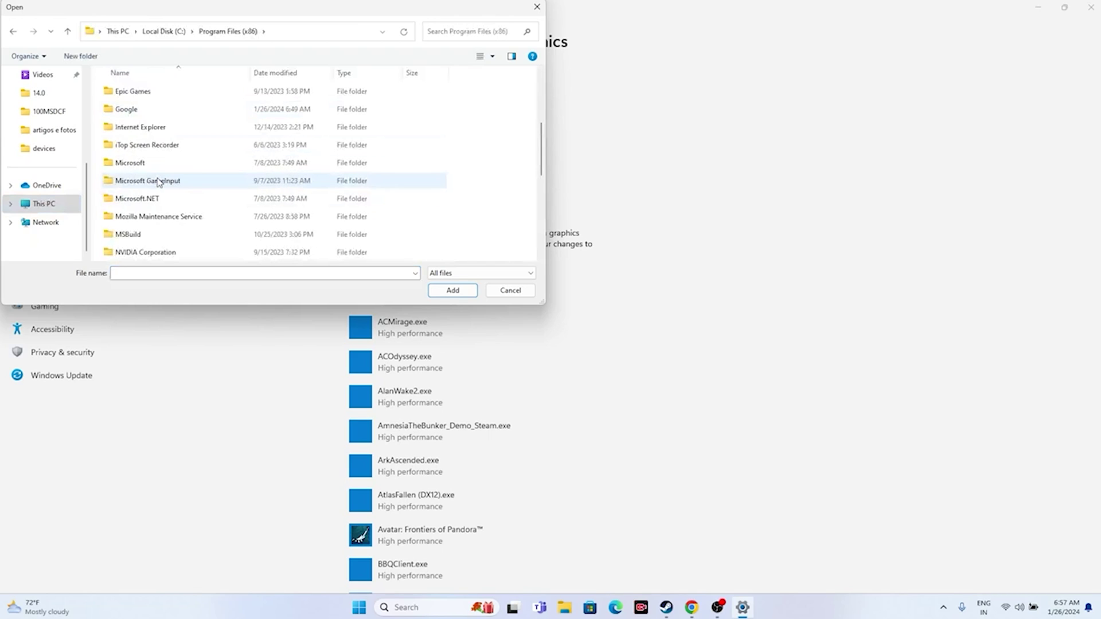
left_click(131, 217)
double_click(131, 217)
scroll(153, 172, "down", 3)
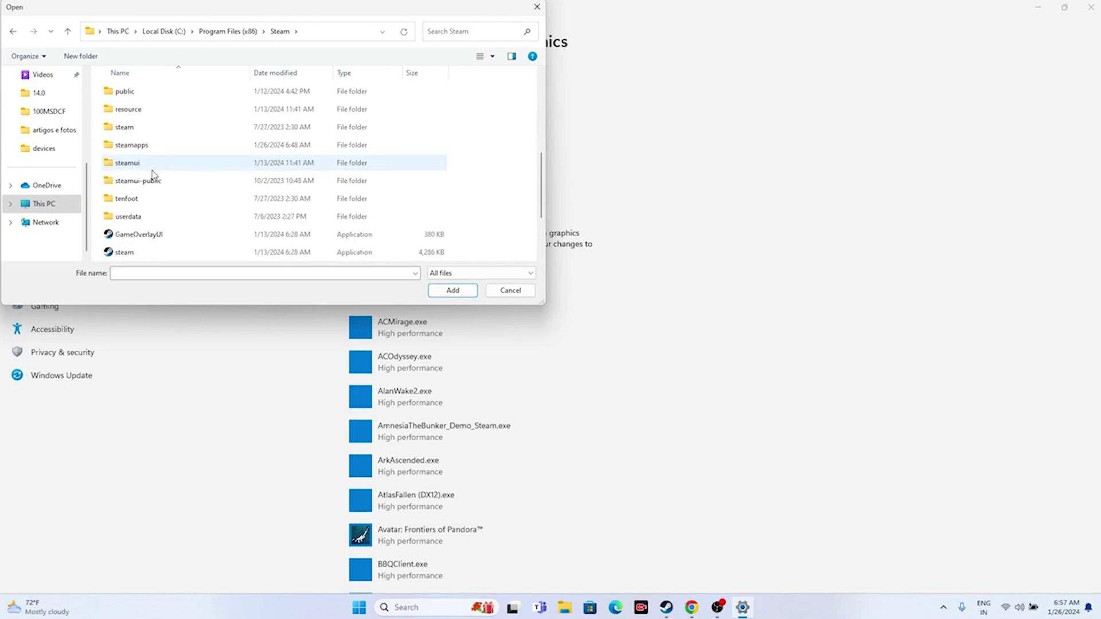
left_click(150, 150)
double_click(149, 150)
left_click(147, 95)
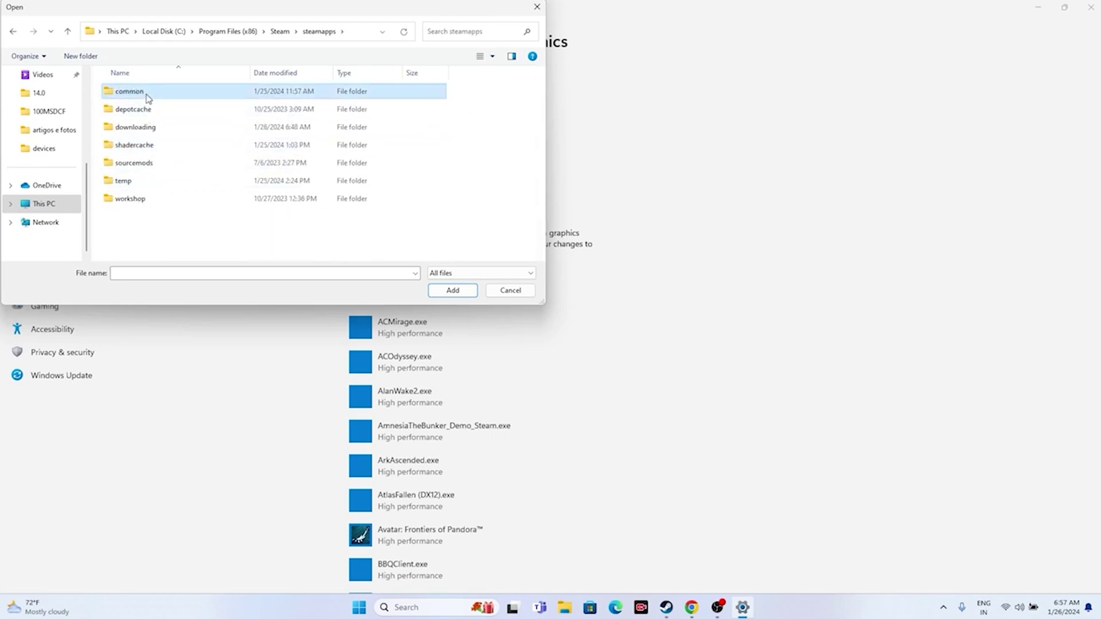
double_click(147, 95)
- Add the TEKKEN 8 Demo application from its game folder to the custom graphics options list
scroll(184, 171, "down", 2)
left_click(185, 167)
scroll(185, 167, "down", 8)
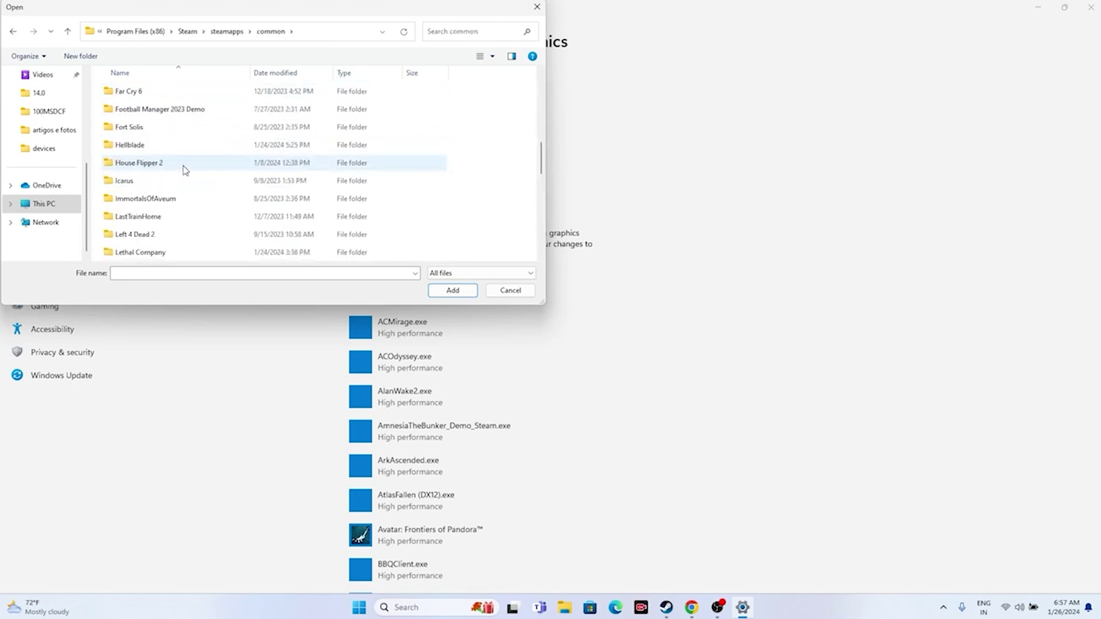
scroll(185, 169, "down", 2)
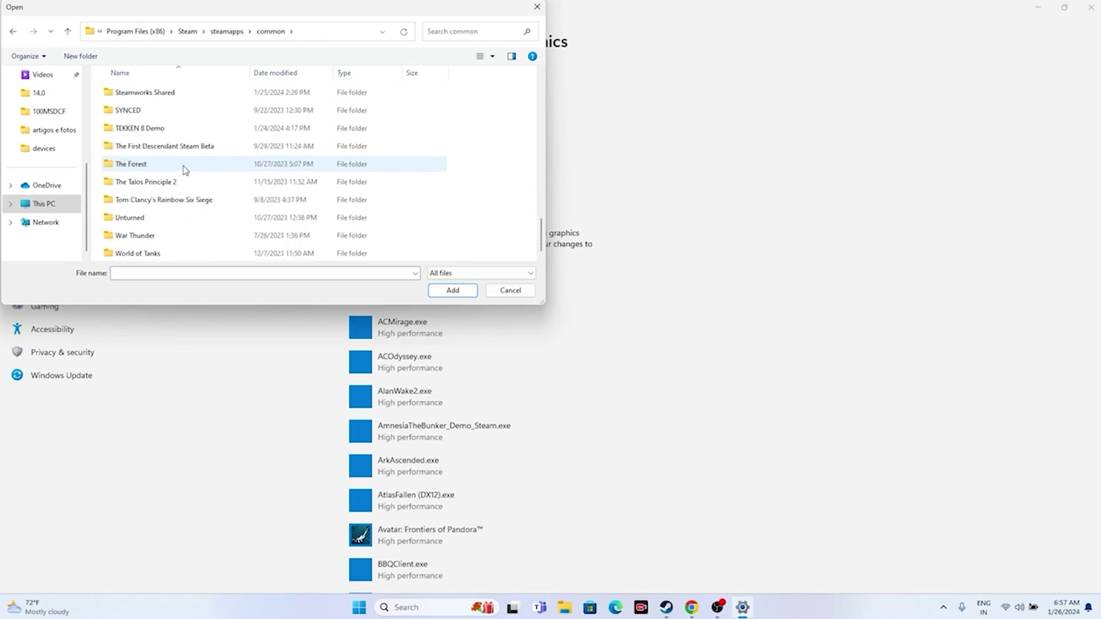
scroll(184, 171, "up", 1)
double_click(165, 177)
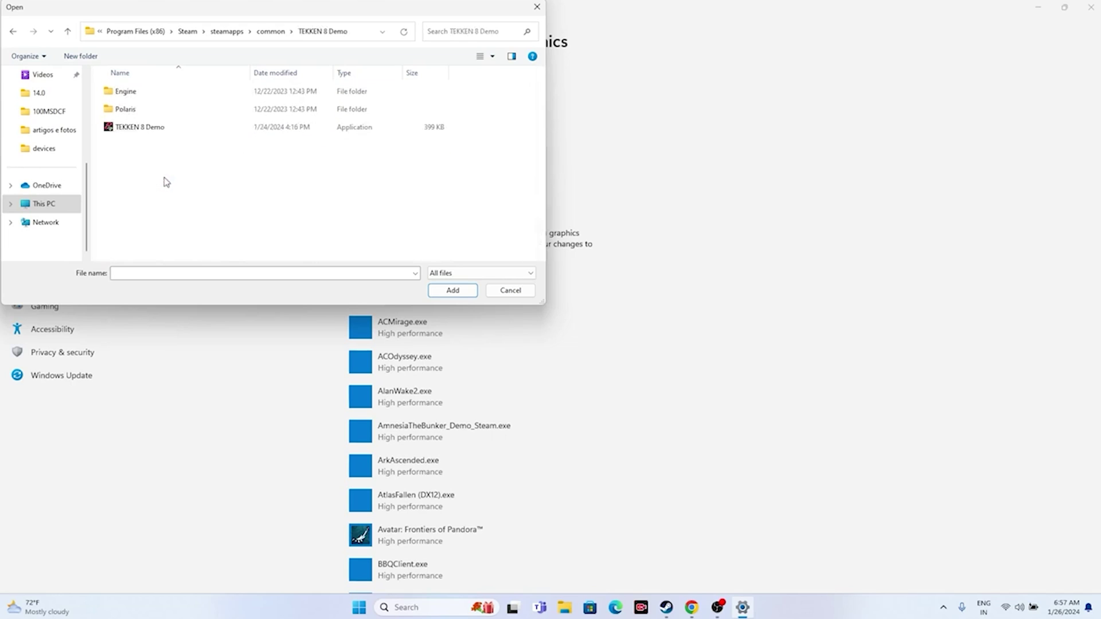
left_click(157, 126)
left_click(452, 290)
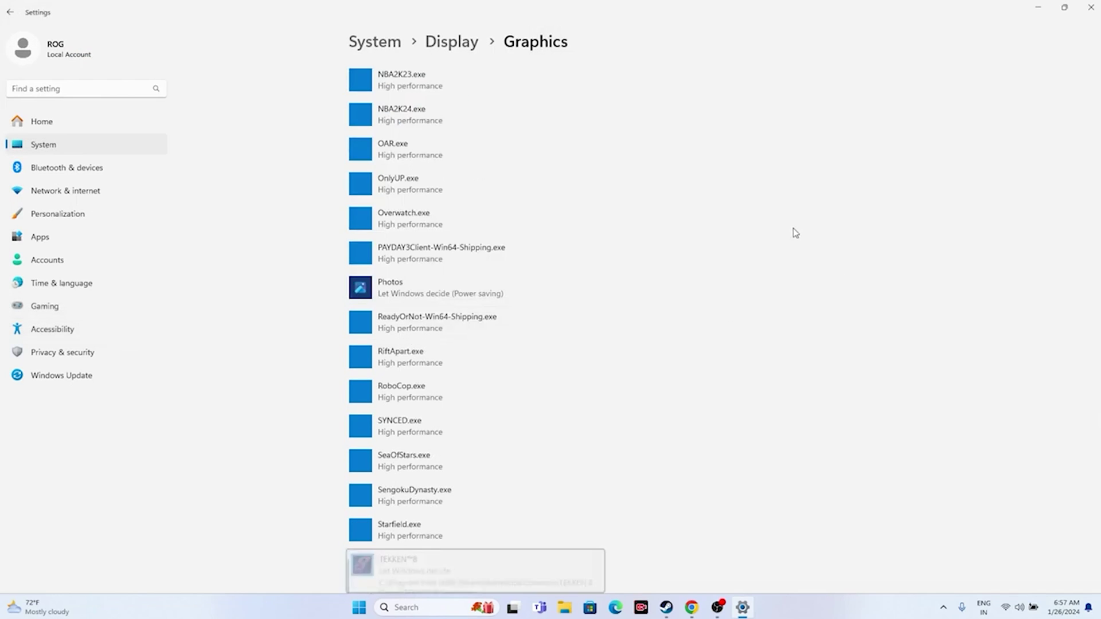
- Set the graphics preference of TEKKEN™8 to High performance, save it and close Settings
left_click(522, 384)
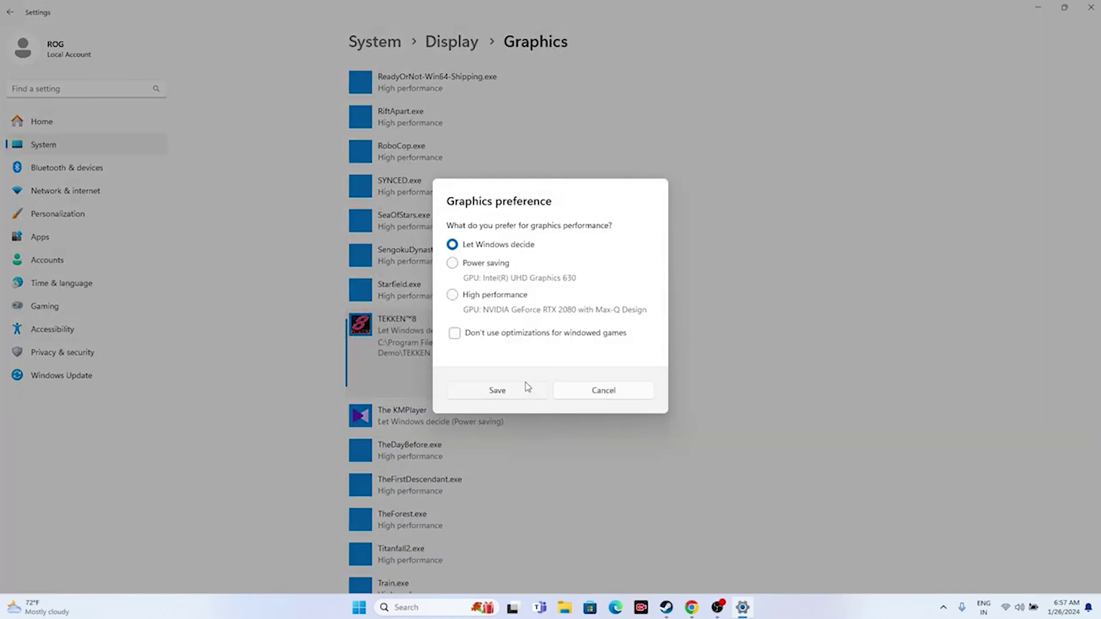
left_click(453, 295)
left_click(497, 393)
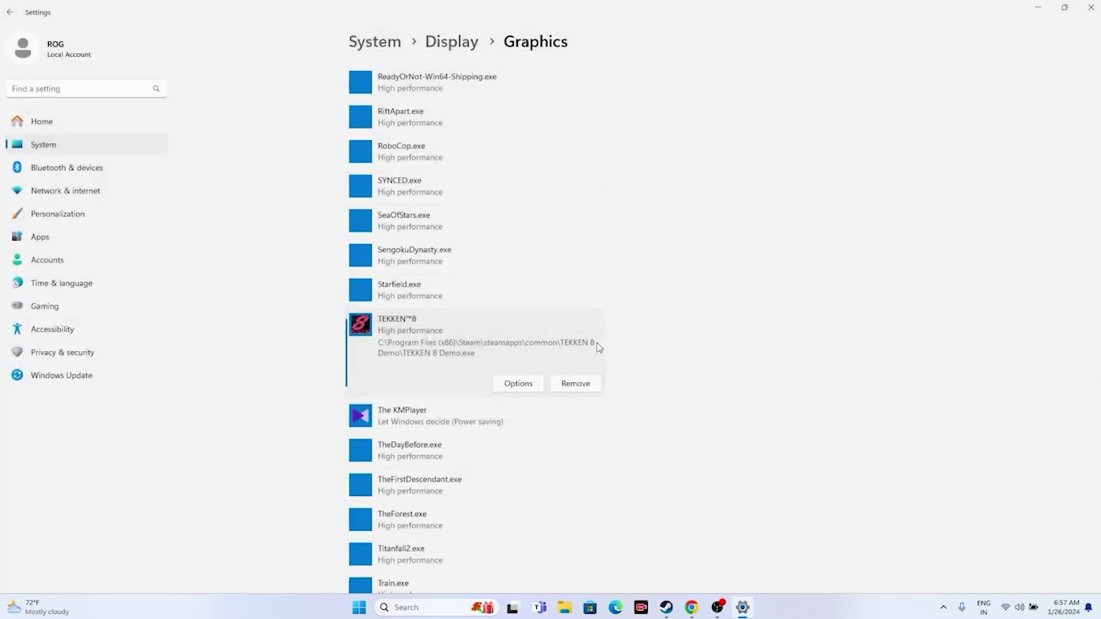
left_click(1091, 7)
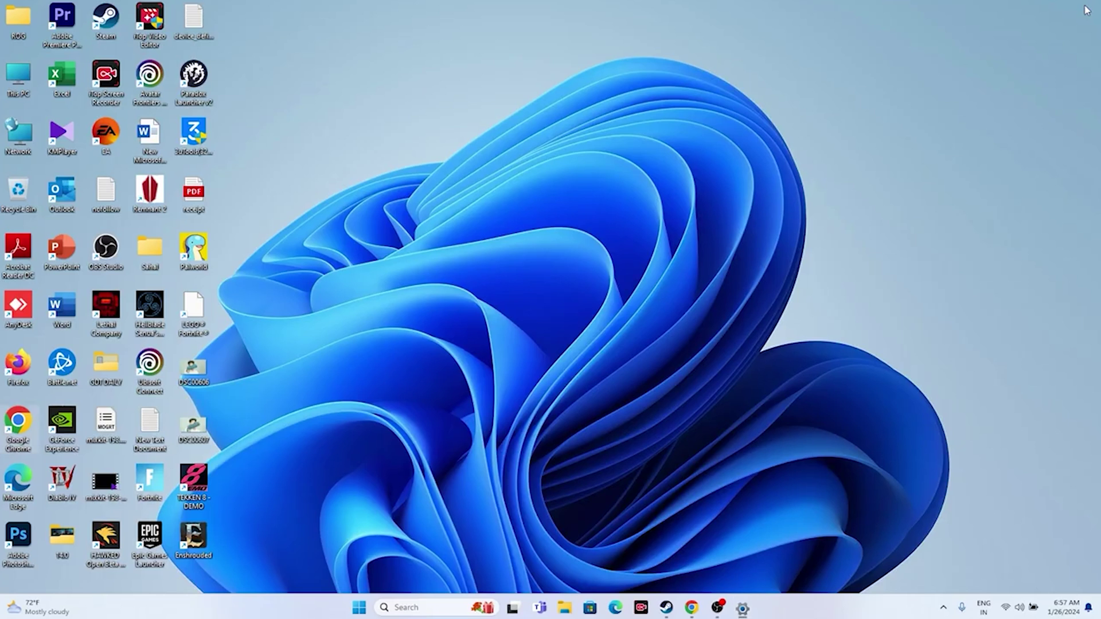
left_click(687, 606)
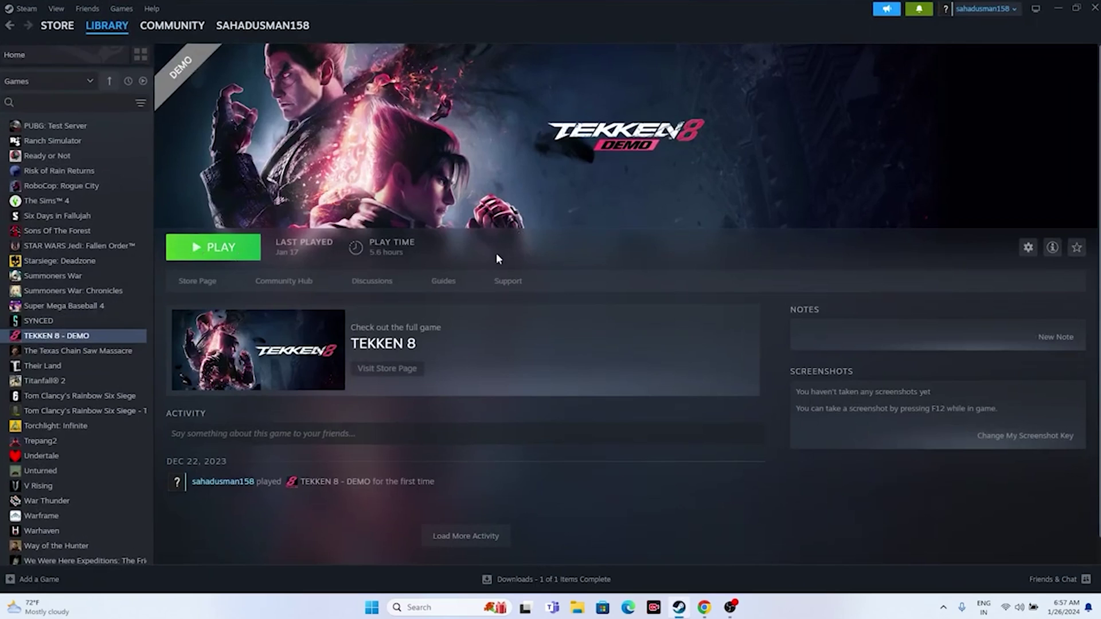
left_click(1057, 8)
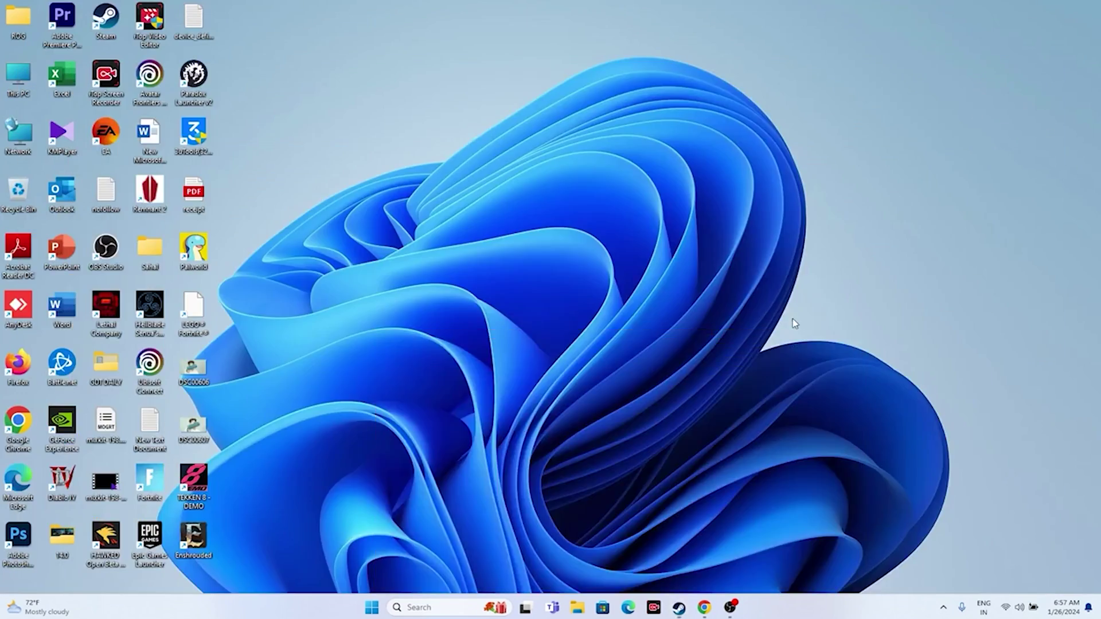
- Open the virtual memory settings from the advanced system performance options and choose a custom paging file size for drive C
left_click(419, 607)
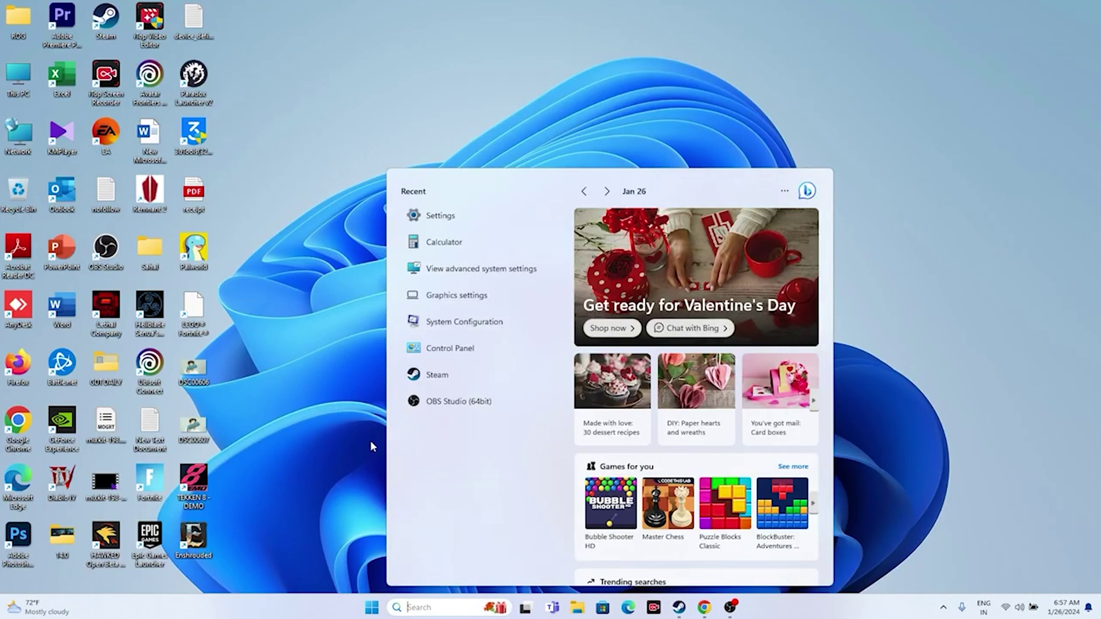
left_click(471, 269)
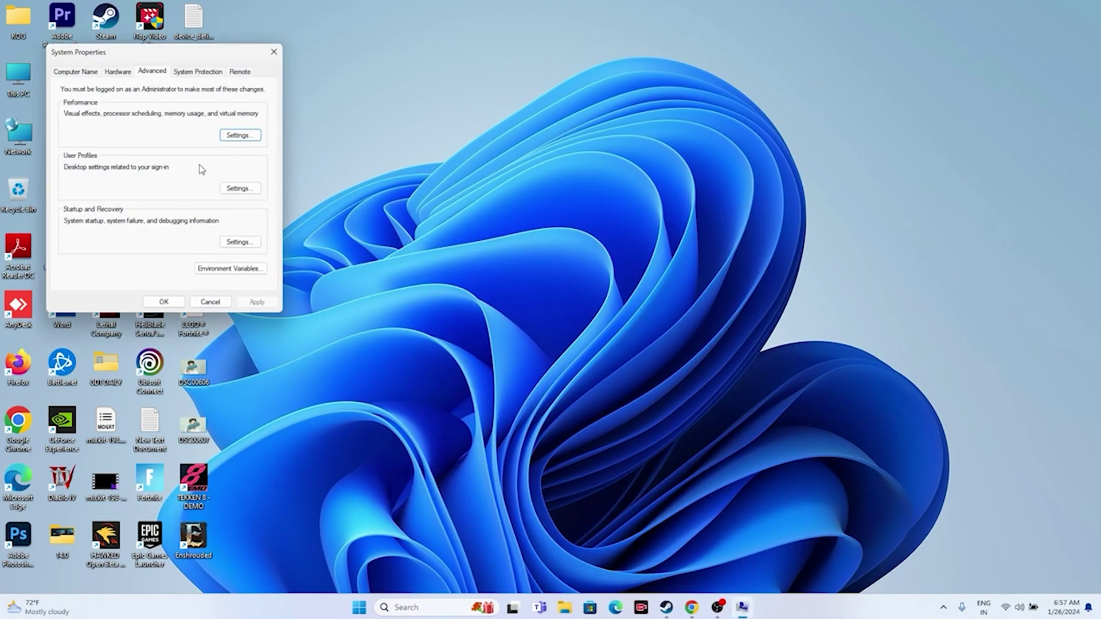
left_click(232, 137)
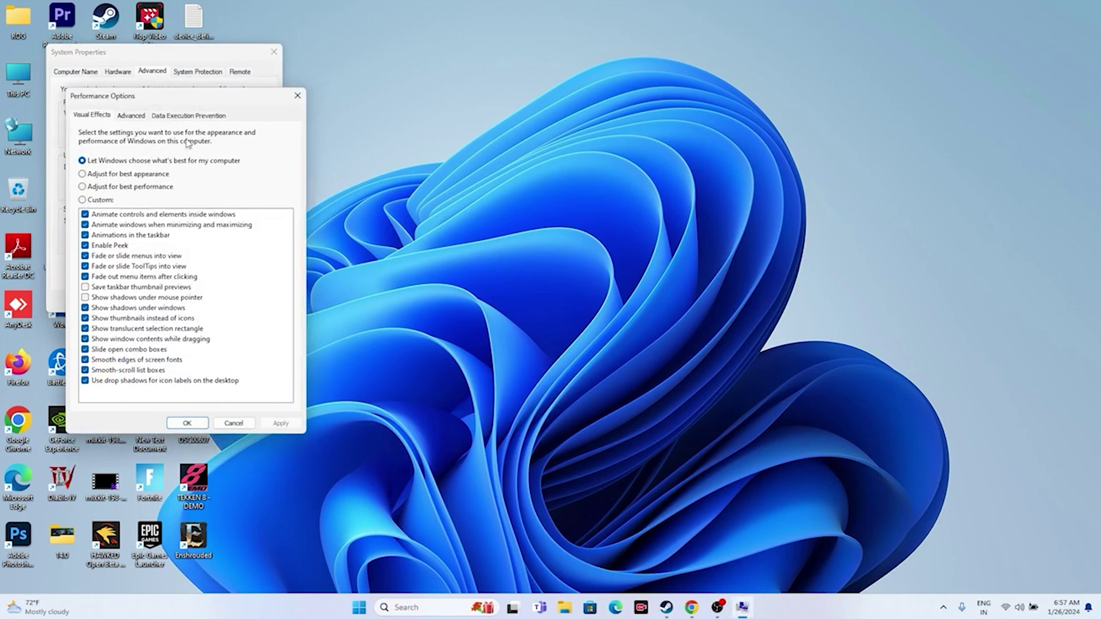
left_click(136, 119)
left_click(265, 266)
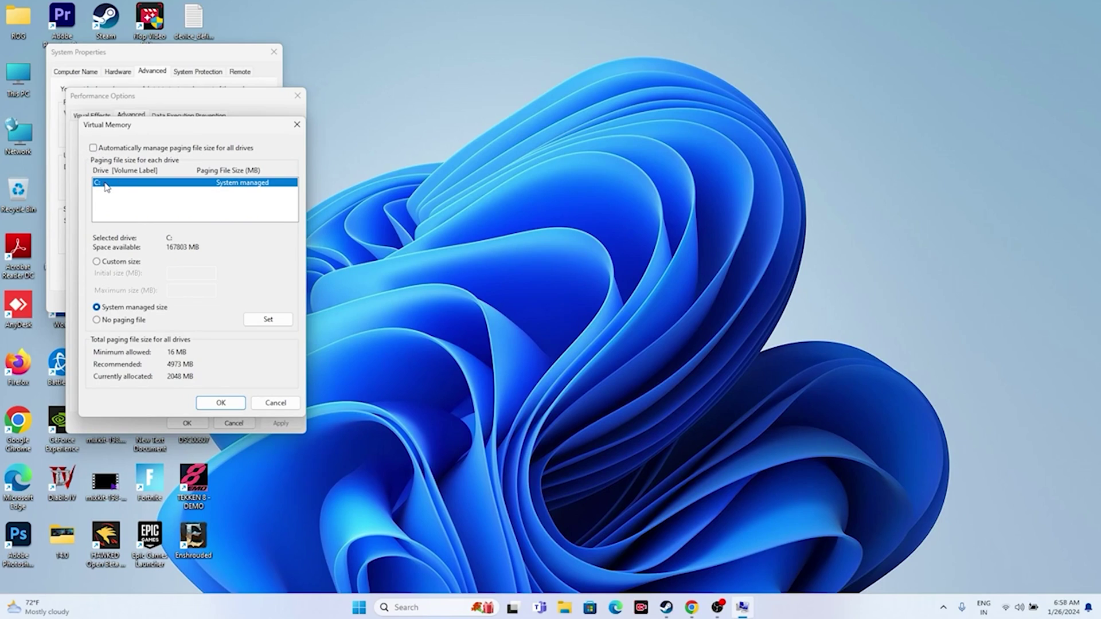
left_click(97, 262)
left_click(188, 275)
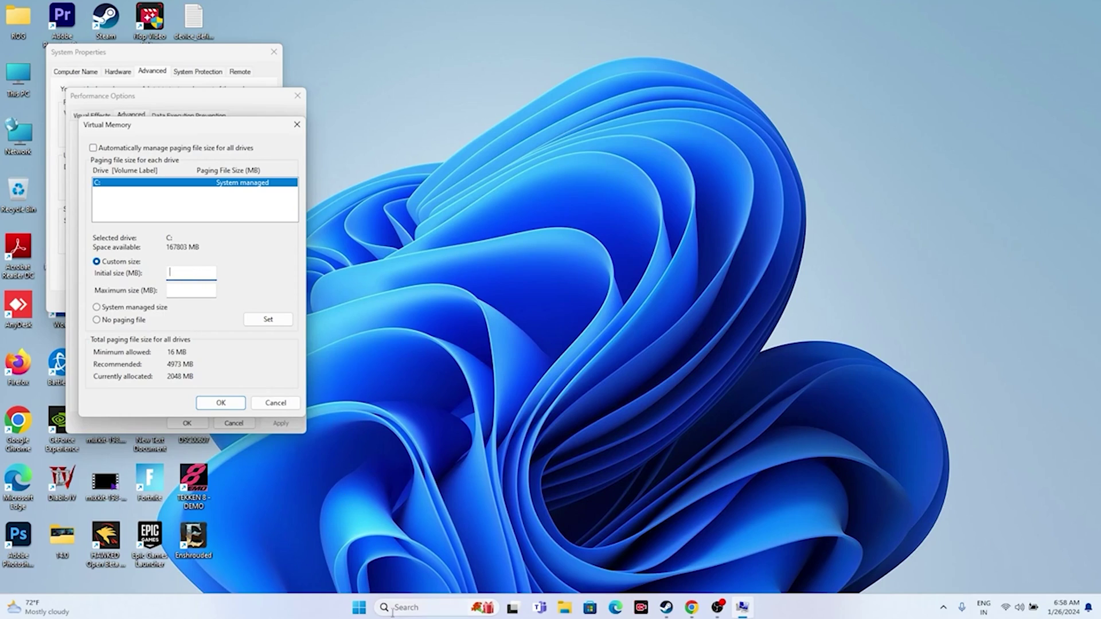
- Open Calculator and multiply 32 by 1024, then multiply that result by 1.5
left_click(430, 608)
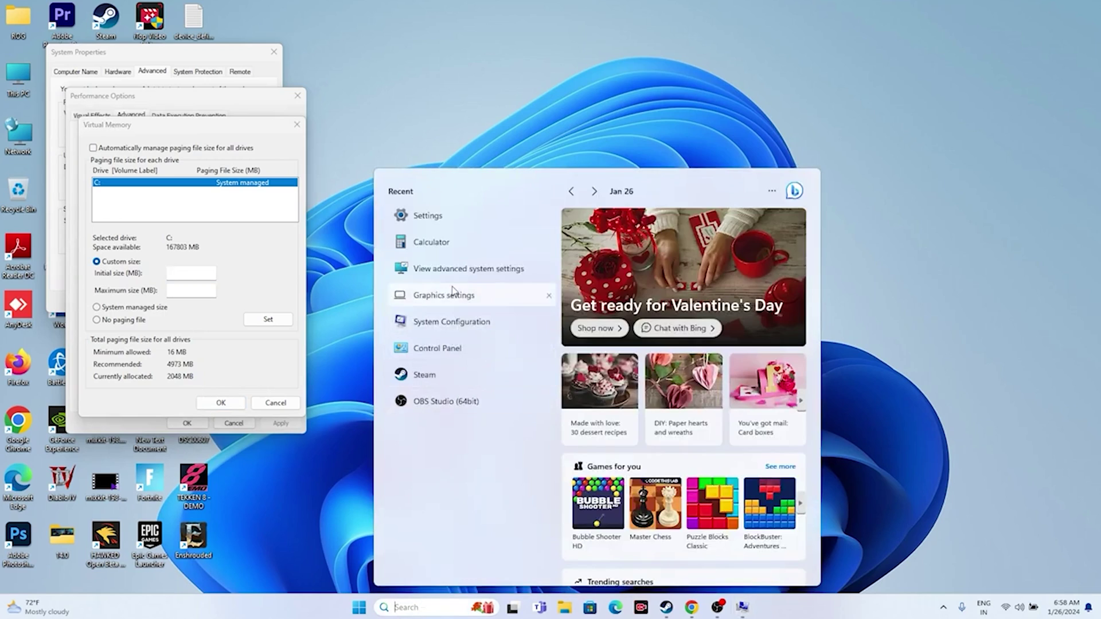
left_click(454, 242)
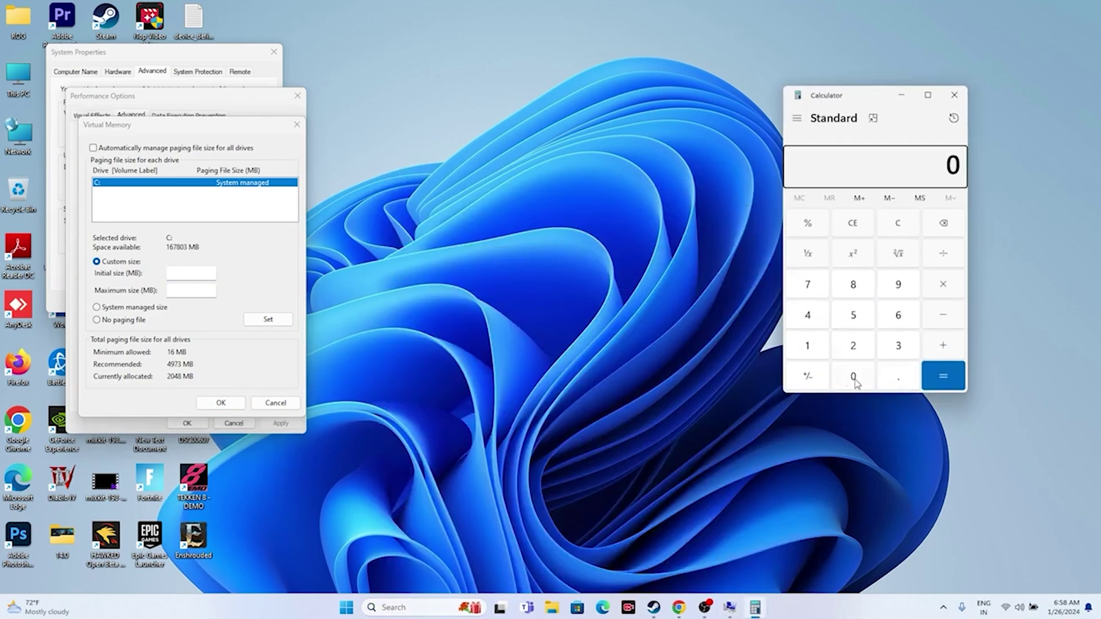
left_click(902, 348)
left_click(866, 351)
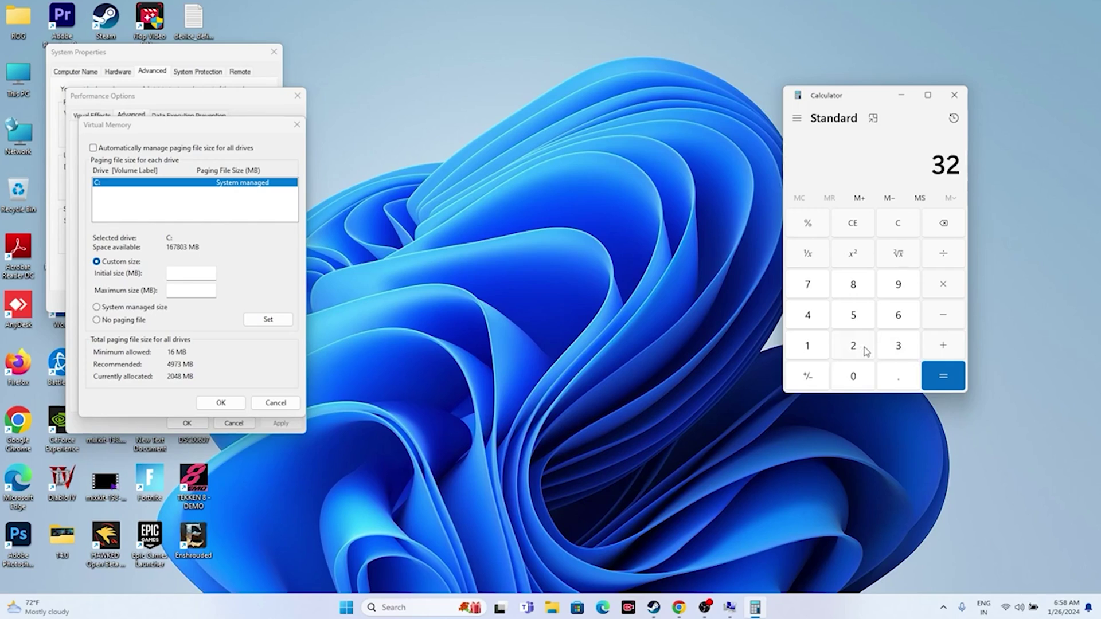
left_click(946, 293)
left_click(800, 348)
left_click(844, 376)
left_click(848, 351)
left_click(809, 315)
left_click(941, 377)
left_click(943, 287)
left_click(812, 347)
left_click(883, 385)
left_click(855, 315)
left_click(929, 378)
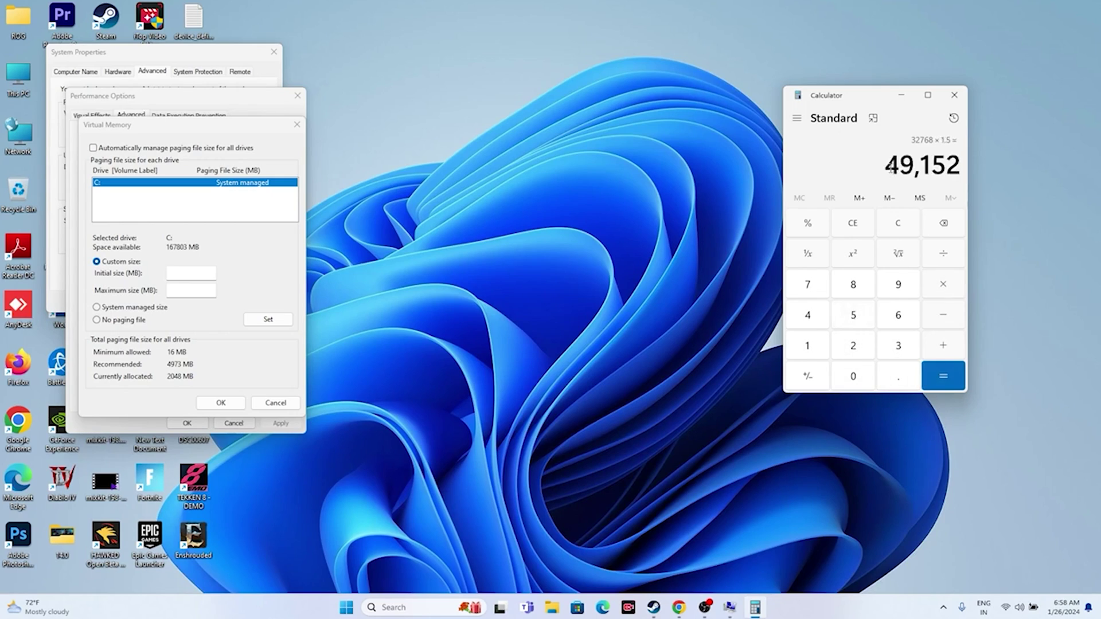
- Copy the calculated result into the paging file's initial size, 49,152 MB
right_click(947, 176)
left_click(957, 182)
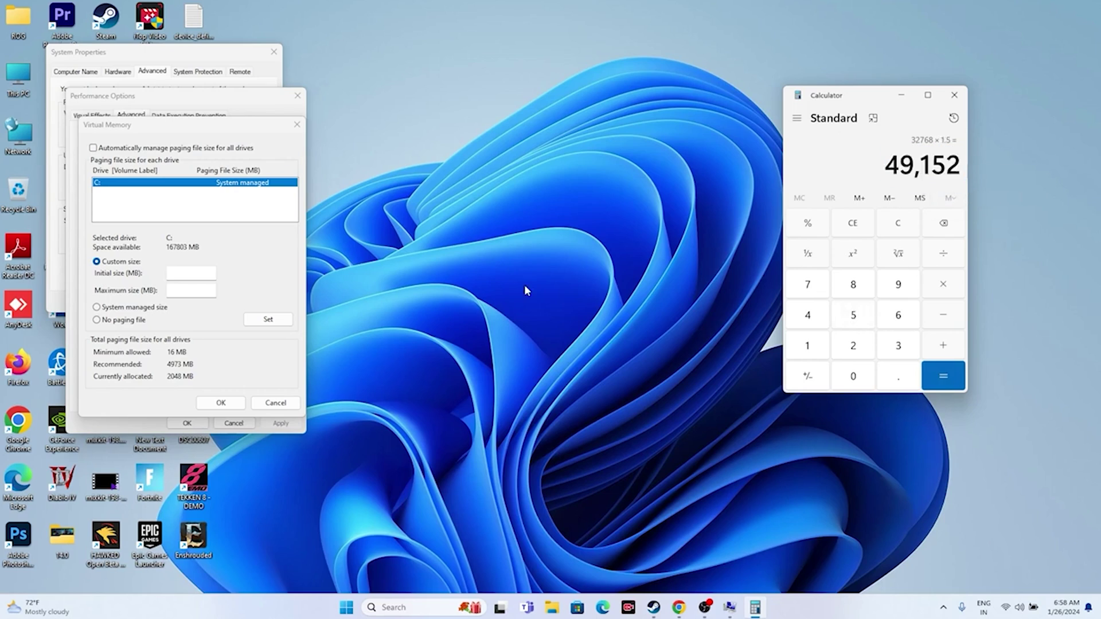
right_click(201, 274)
left_click(230, 328)
left_click(208, 291)
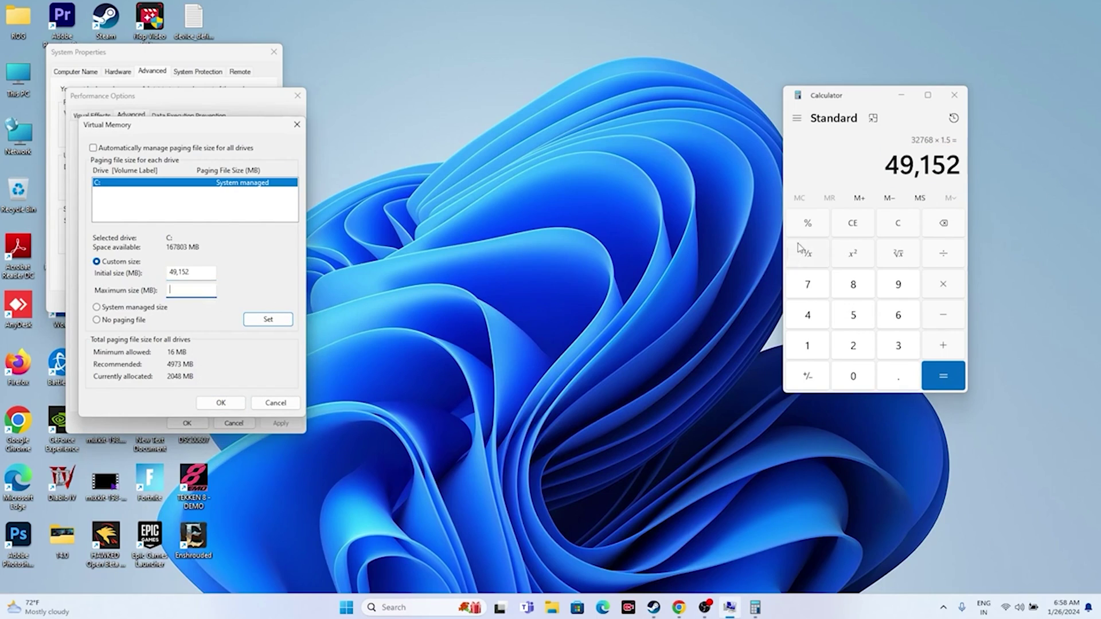
- Clear Calculator and multiply 32 by 1024, then multiply that result by 3
left_click(898, 223)
left_click(898, 345)
left_click(853, 345)
left_click(949, 292)
left_click(807, 349)
key("0")
key("2")
left_click(819, 320)
left_click(944, 375)
left_click(949, 285)
left_click(906, 344)
key("Return")
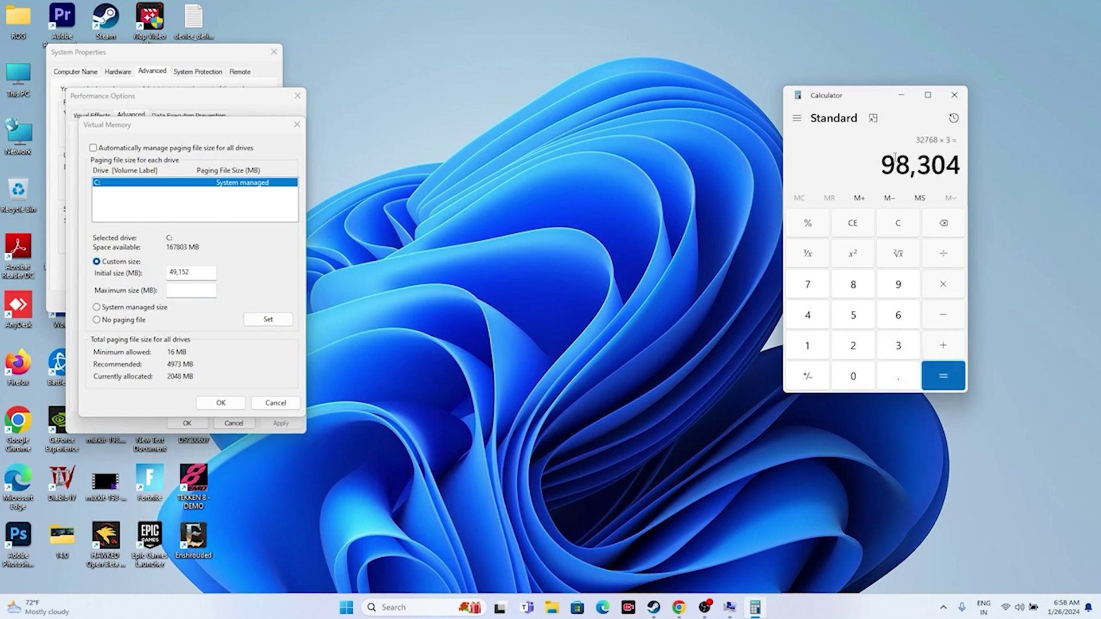
- Copy the new calculated result into the paging file's maximum size, 98,304 MB
left_click_drag(883, 165, 959, 170)
right_click(957, 173)
left_click(986, 185)
right_click(210, 290)
left_click(232, 341)
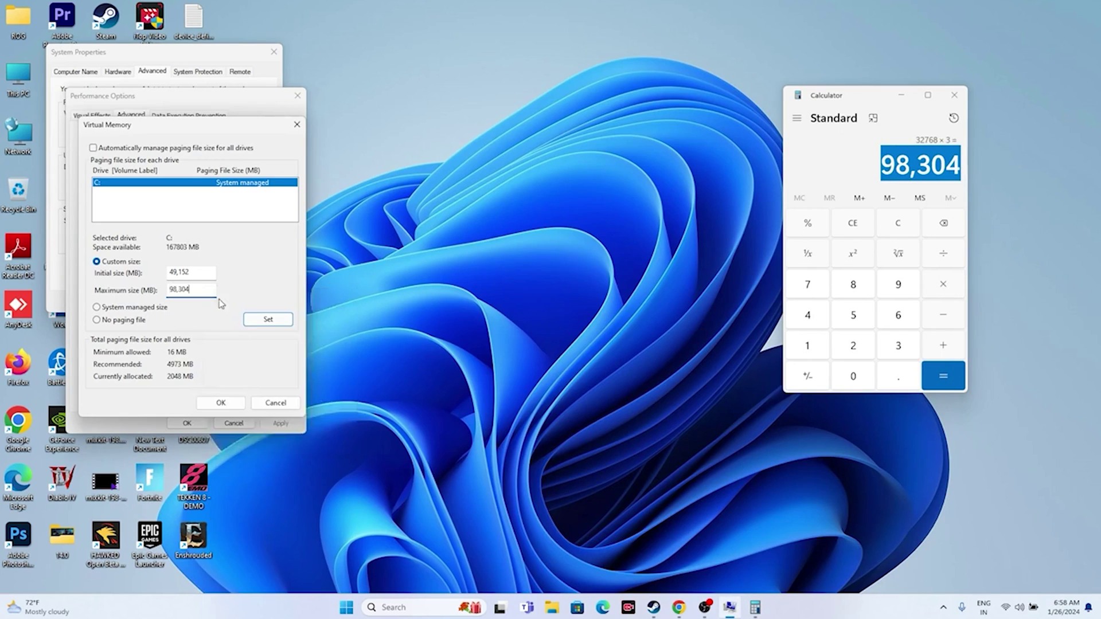
- Confirm the virtual memory and performance options, and close System Properties and Calculator
left_click(221, 403)
left_click(187, 423)
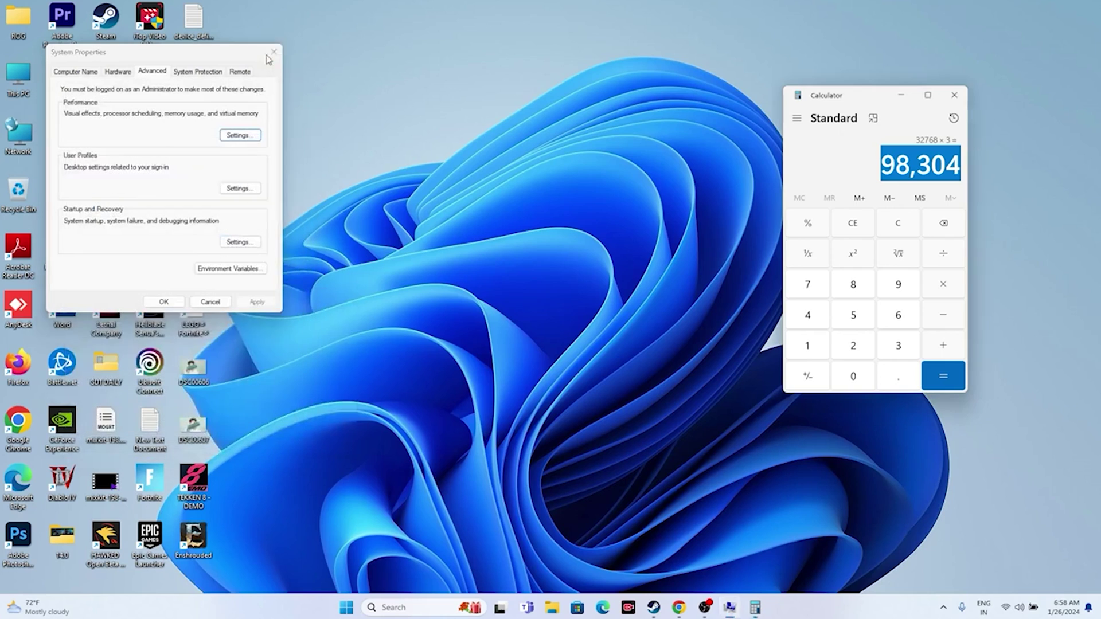
left_click(272, 52)
left_click(954, 95)
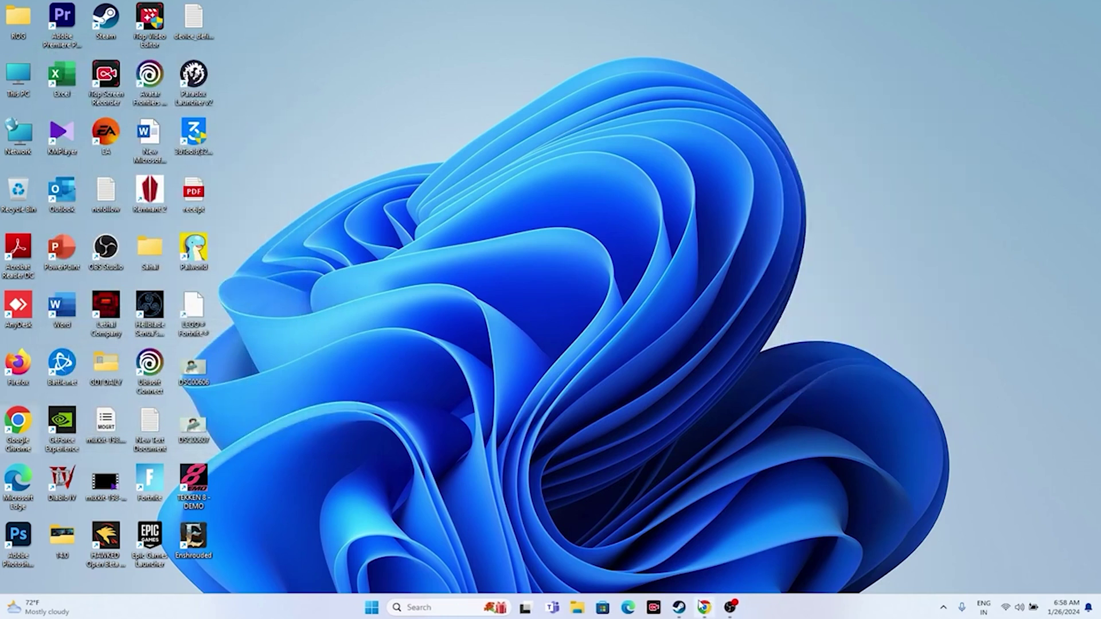
- Check the Windows Update page in Settings for available updates, then close Settings
left_click(679, 608)
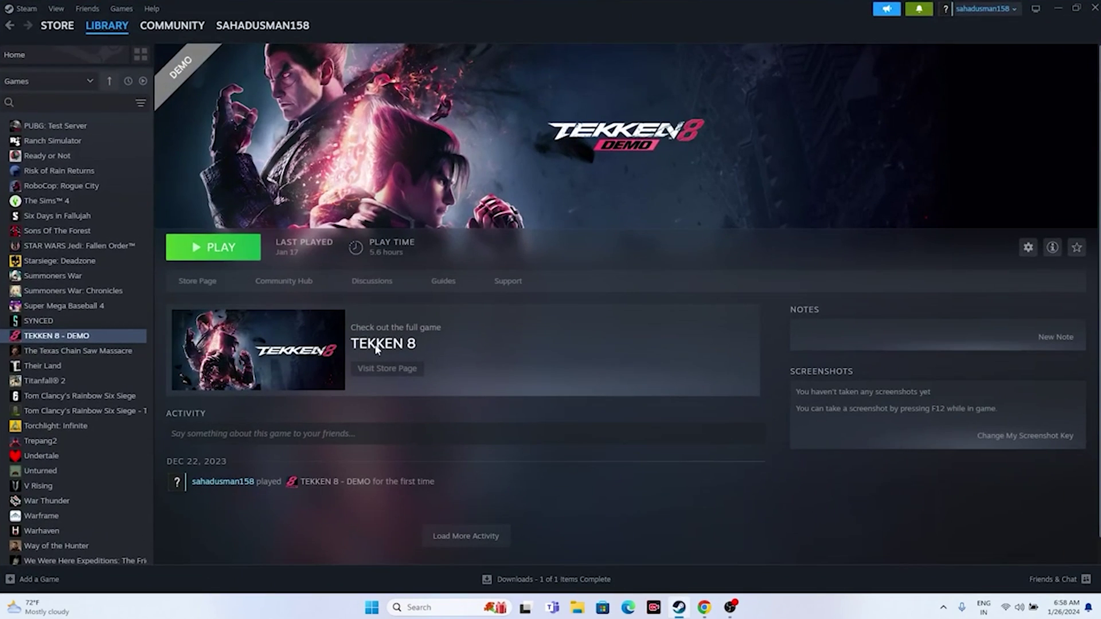
left_click(435, 607)
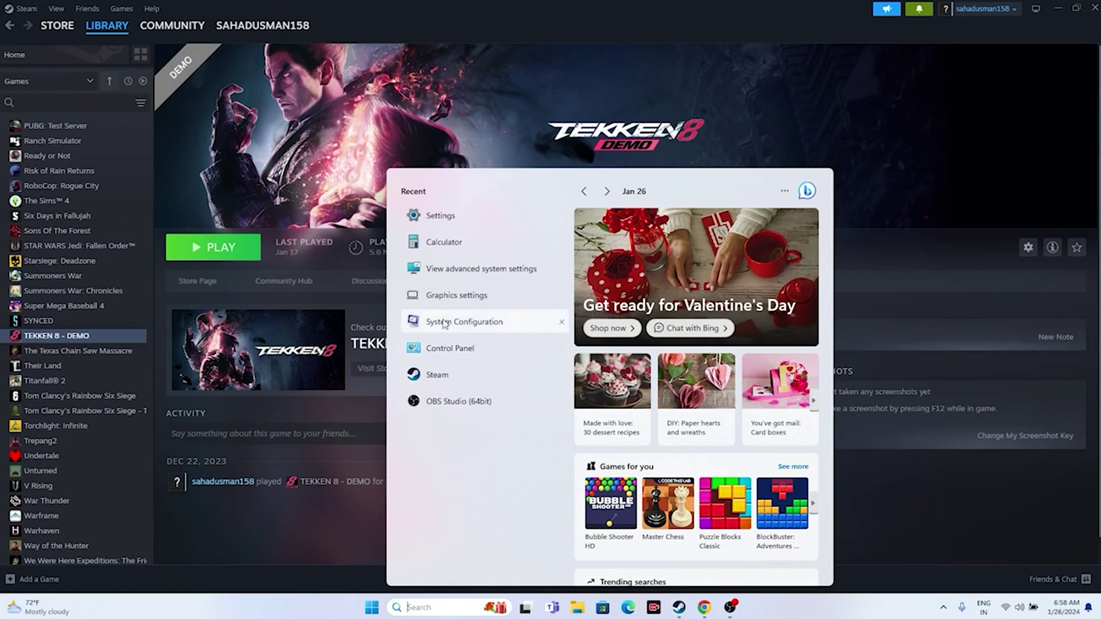
left_click(448, 222)
left_click(72, 379)
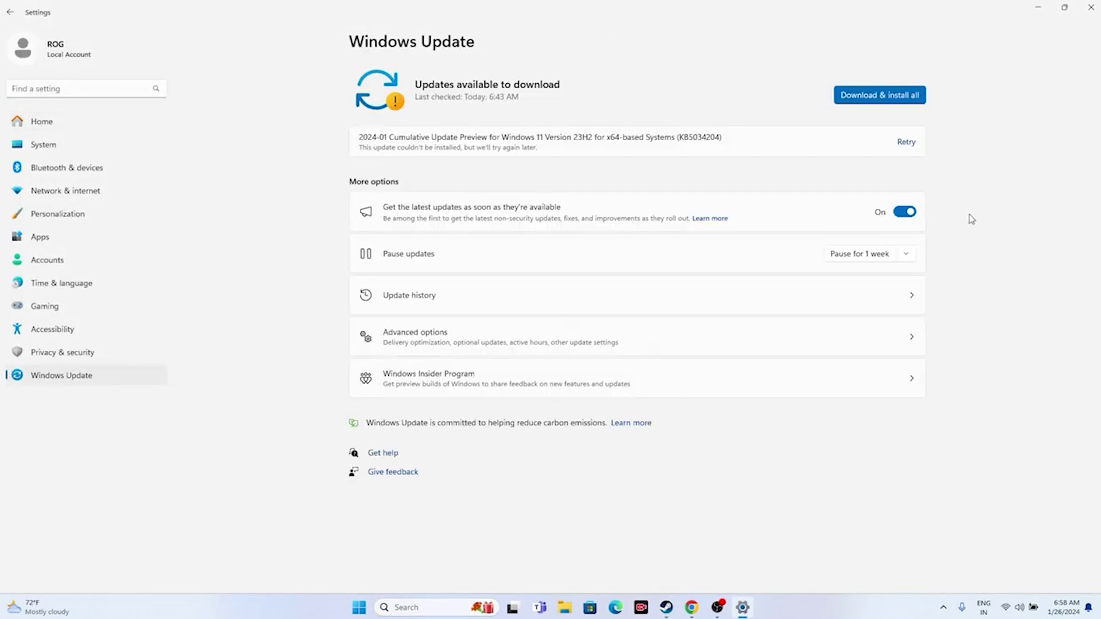
left_click(1094, 14)
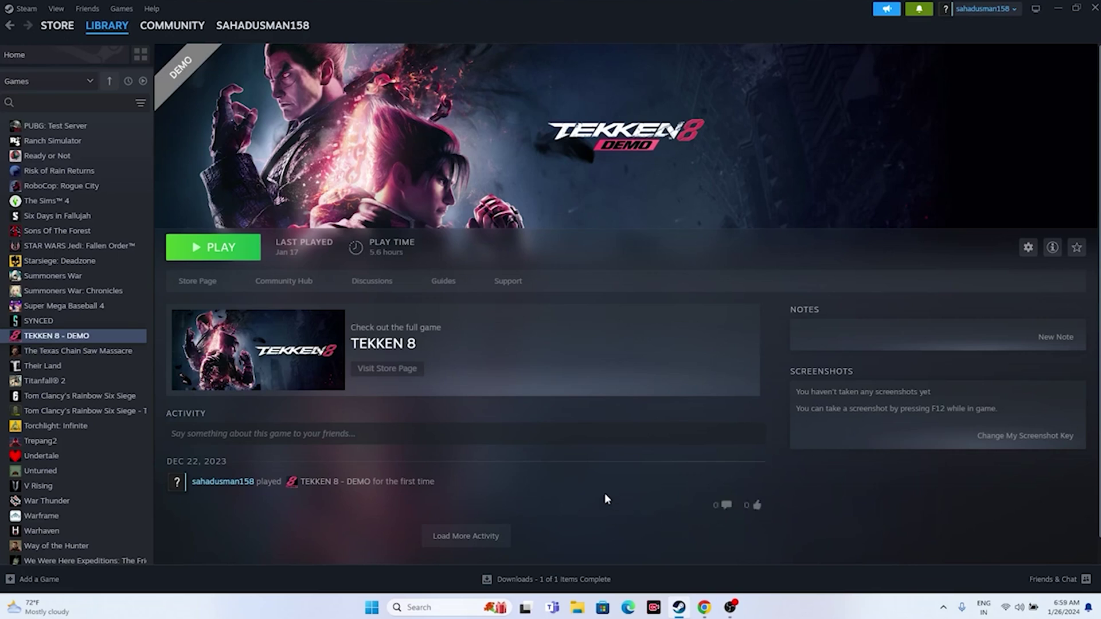
- Switch to Chrome and bring up the already open NVIDIA GeForce drivers page
left_click(704, 608)
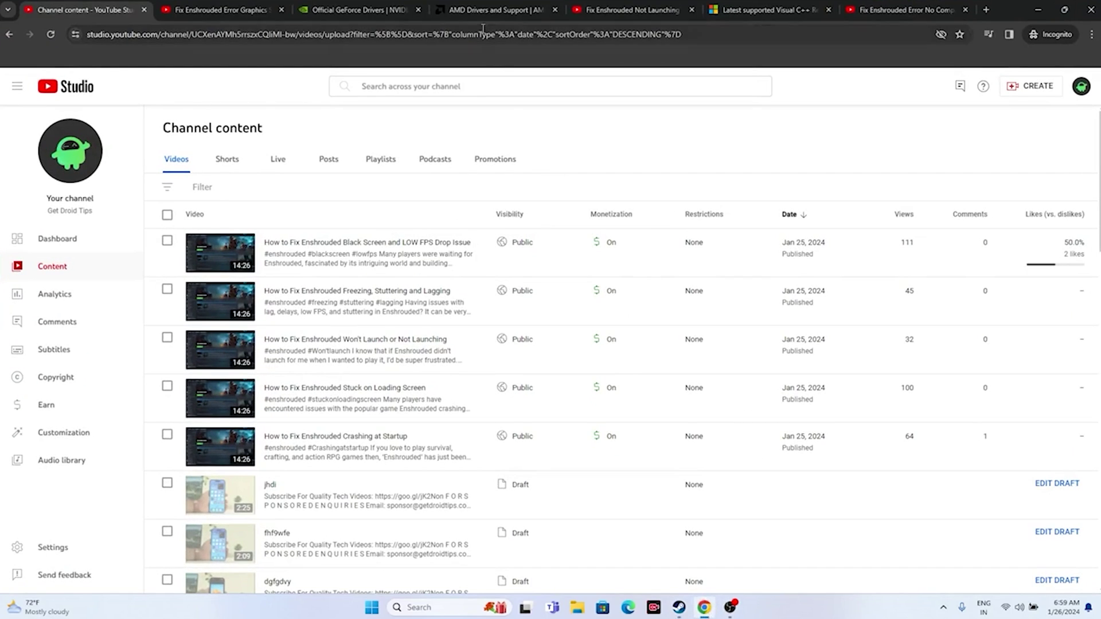
left_click(367, 9)
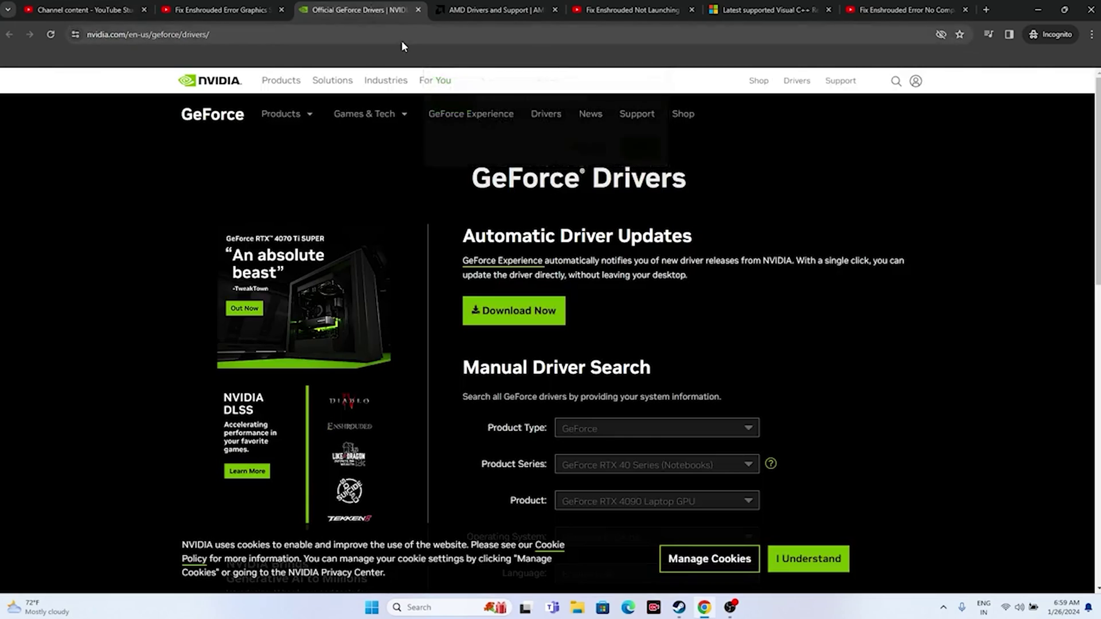
left_click(491, 10)
left_click(346, 8)
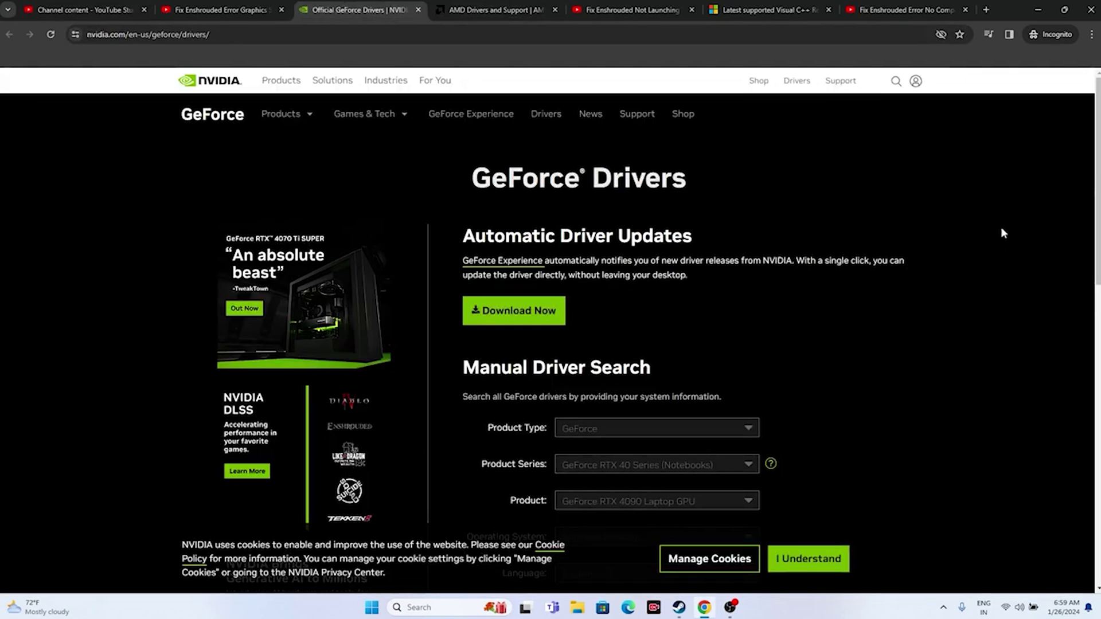
- Configure the manual driver search for product type GeForce, GeForce RTX 40 Series, NVIDIA GeForce RTX 4090 and Windows 11
scroll(993, 180, "down", 3)
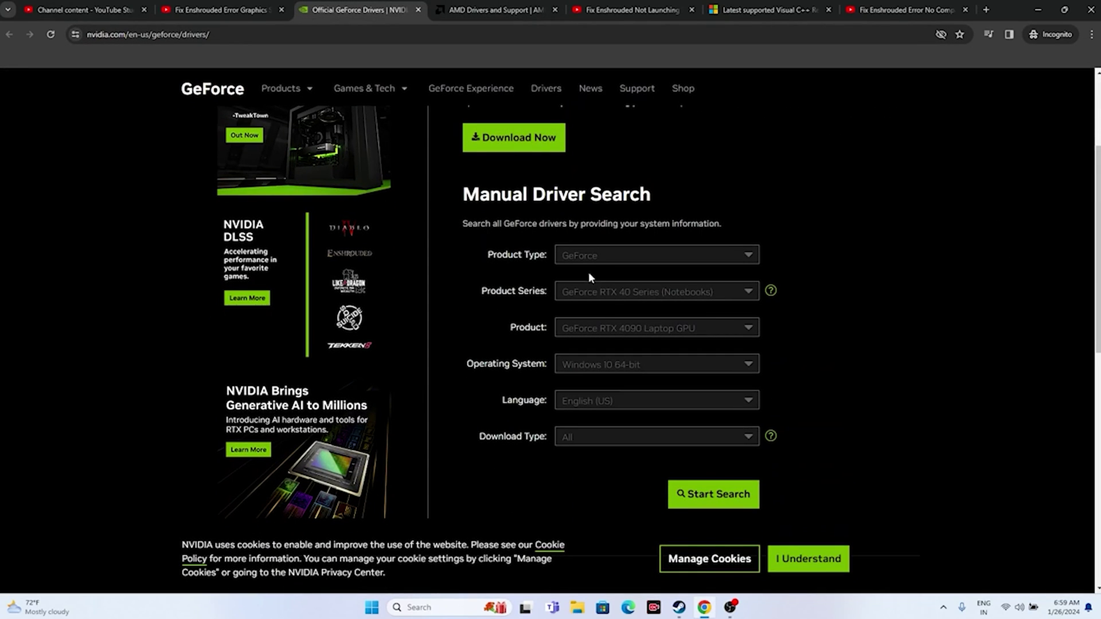
left_click(591, 261)
left_click(604, 279)
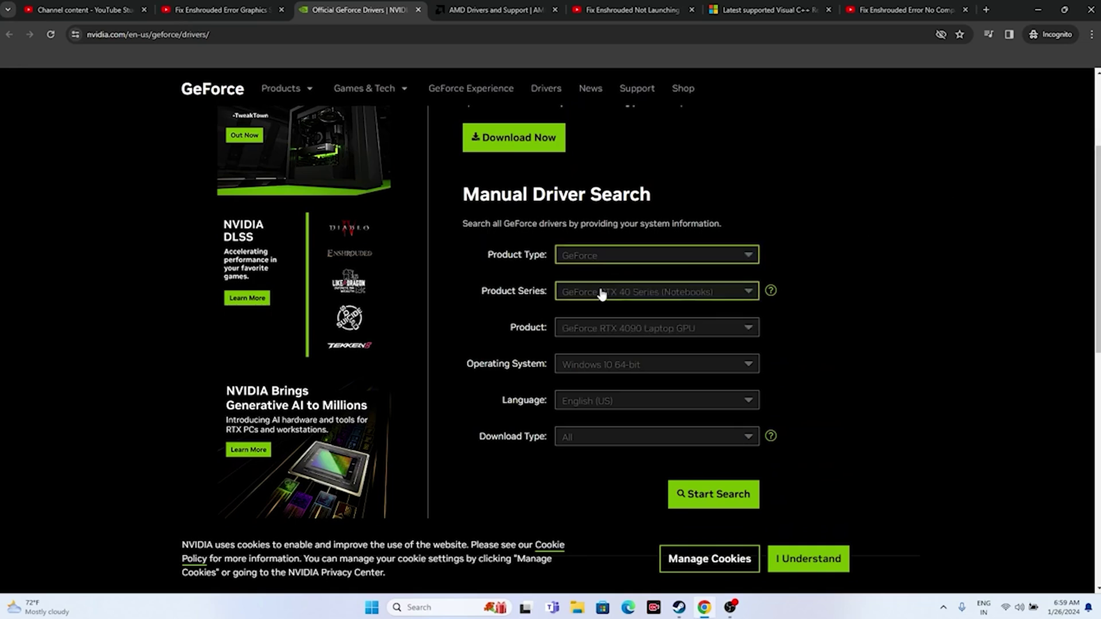
left_click(602, 294)
left_click(634, 325)
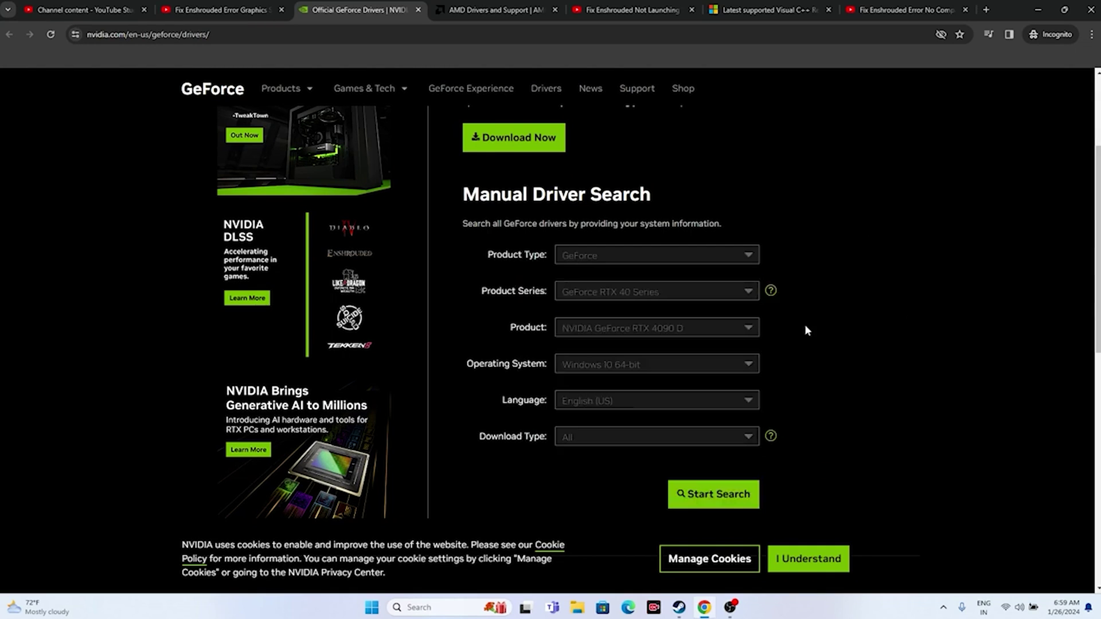
left_click(678, 334)
left_click(687, 367)
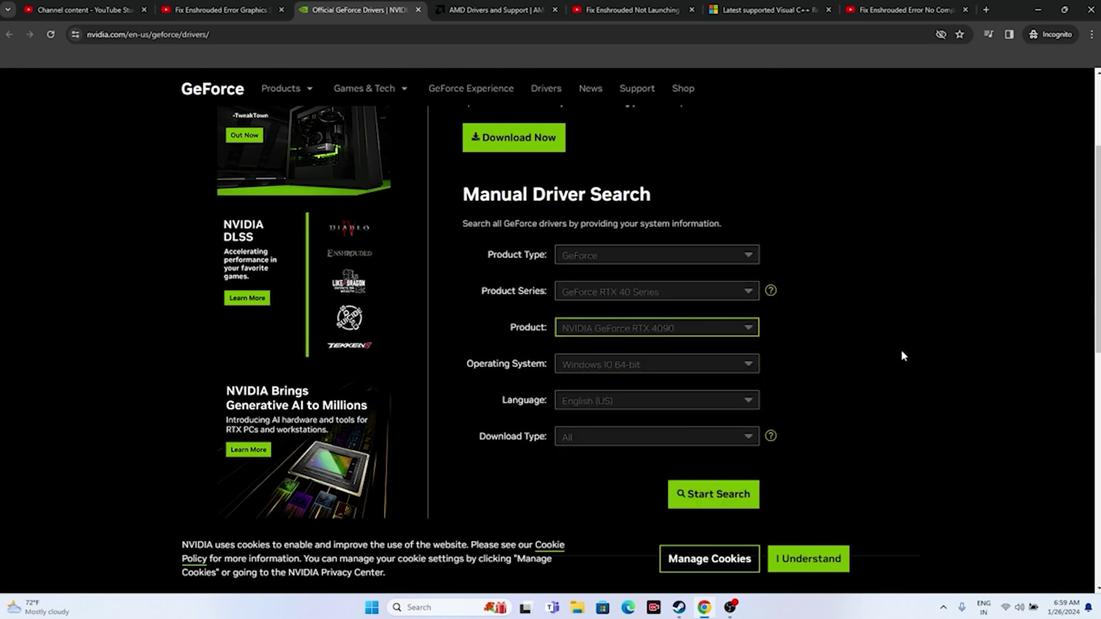
left_click(596, 370)
left_click(613, 402)
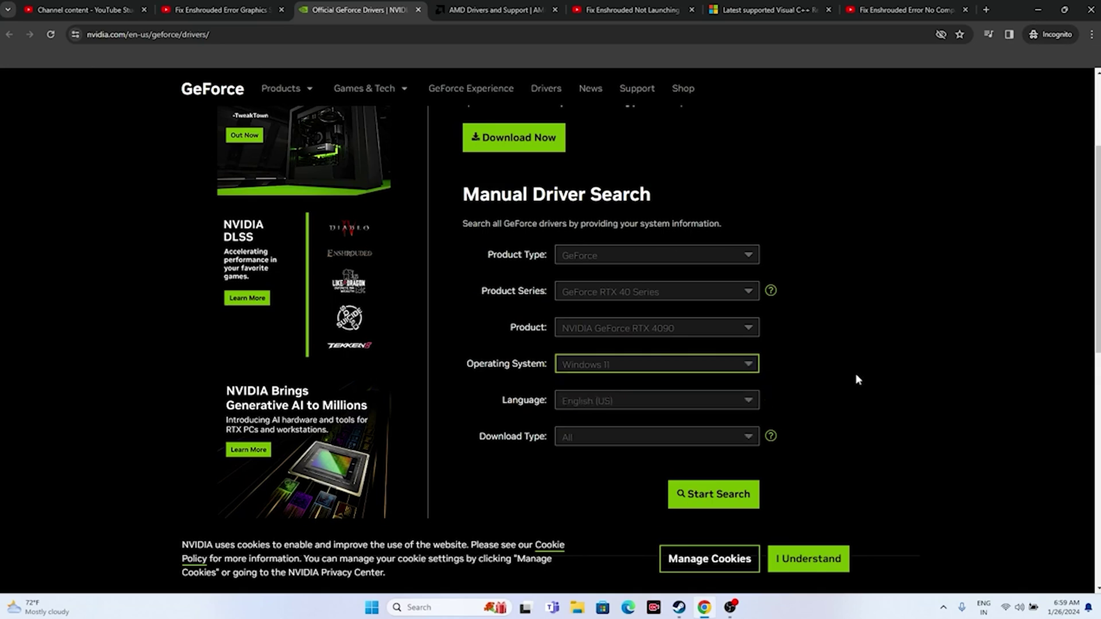
- Run the driver search and examine the version and release date of the newest GeForce Game Ready Driver
left_click(714, 494)
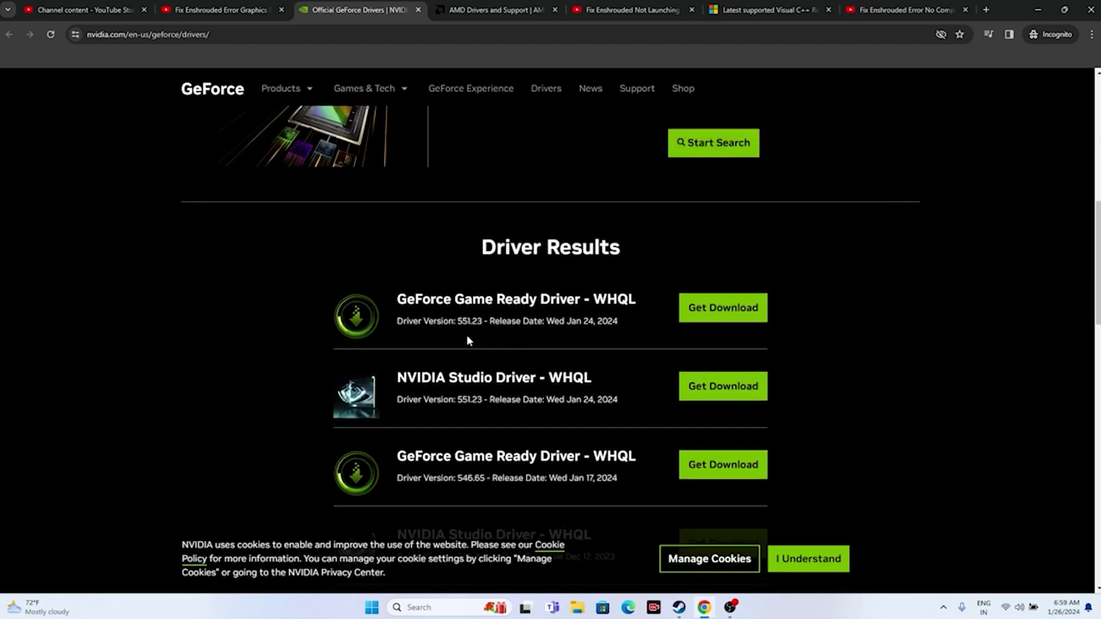
left_click_drag(461, 321, 482, 319)
left_click_drag(567, 321, 614, 321)
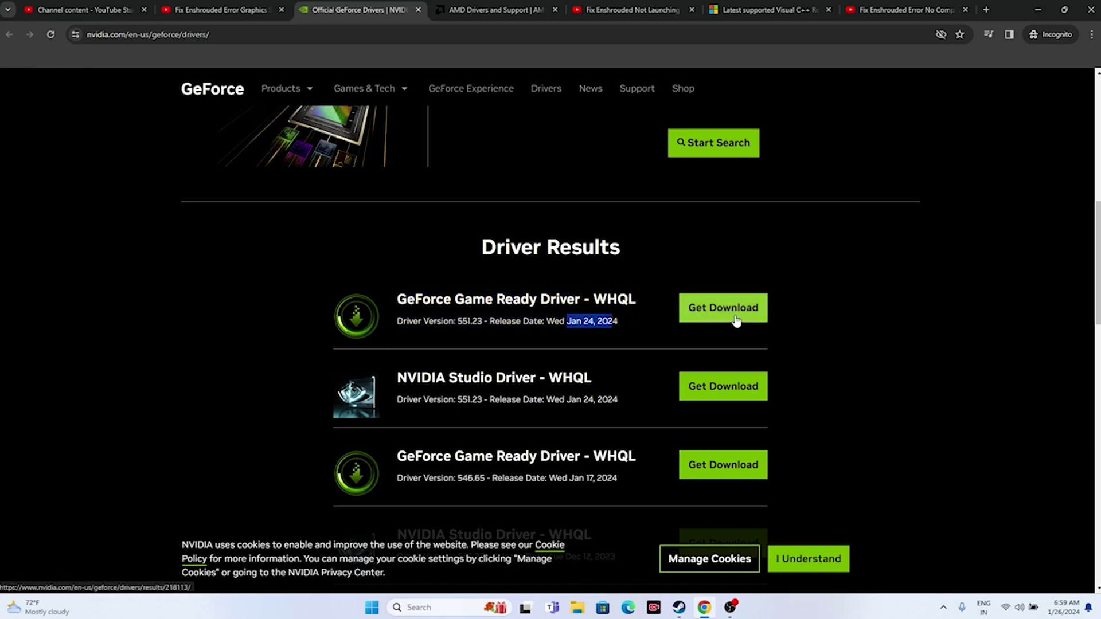
- On the AMD support page, choose Graphics, Radeon RX 7000 Series, RX 7800 Series and RX 7800 XT, and submit the selection
left_click(493, 10)
scroll(278, 337, "down", 3)
left_click(278, 334)
left_click(409, 332)
left_click(565, 343)
left_click(684, 334)
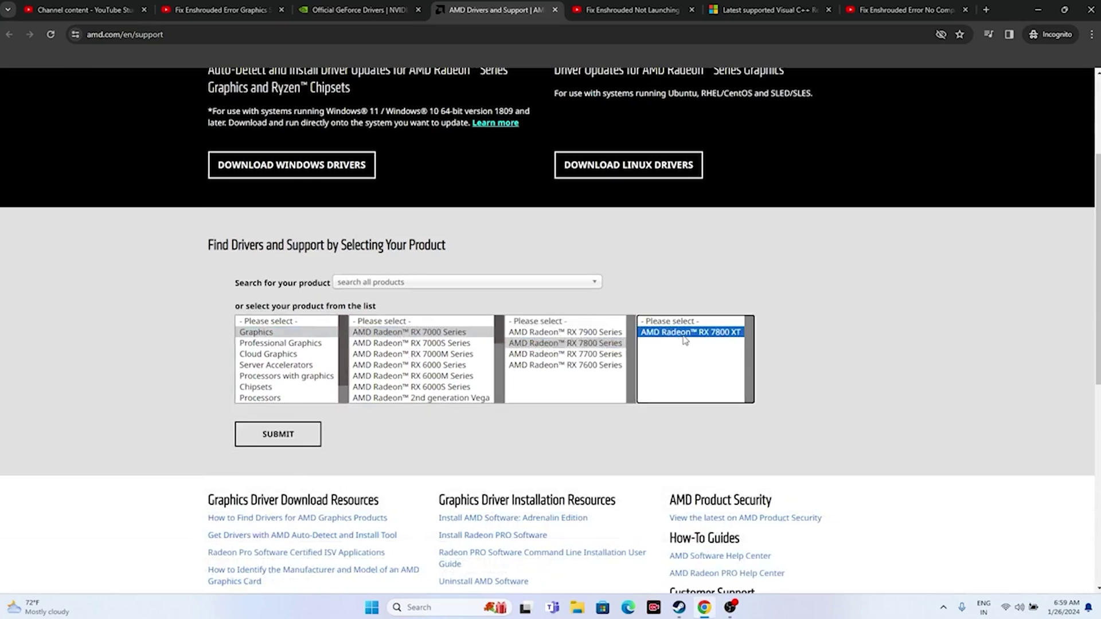
left_click(271, 439)
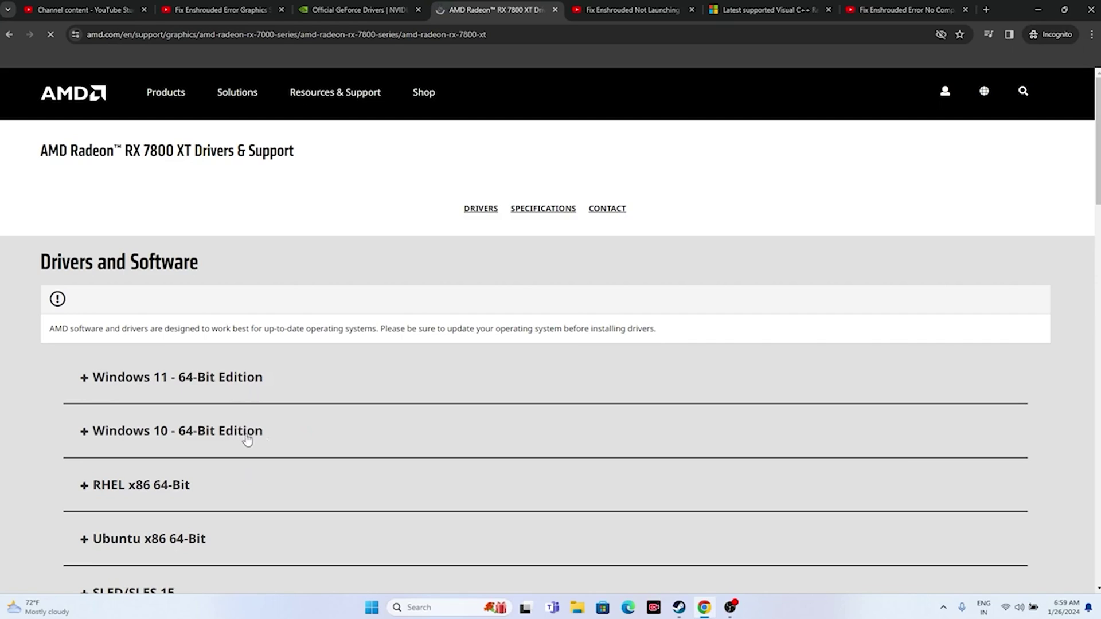
- Examine the x64 and x86 download links on the Microsoft Visual C++ Redistributable page, then minimize the browser
left_click(772, 5)
left_click_drag(528, 222, 301, 196)
left_click(539, 216)
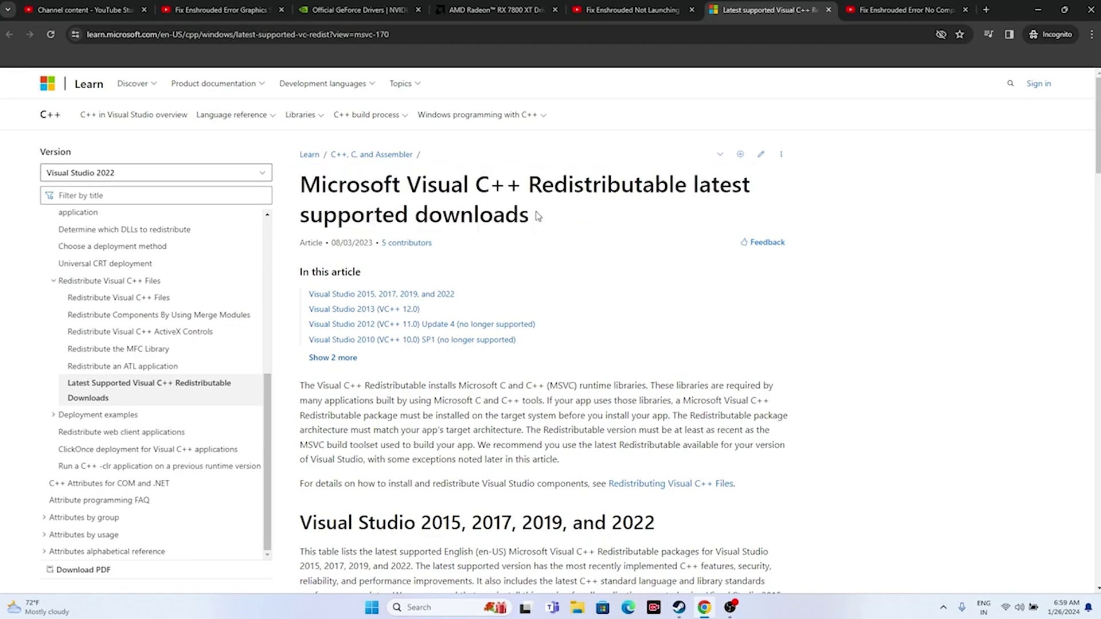
scroll(539, 216, "down", 8)
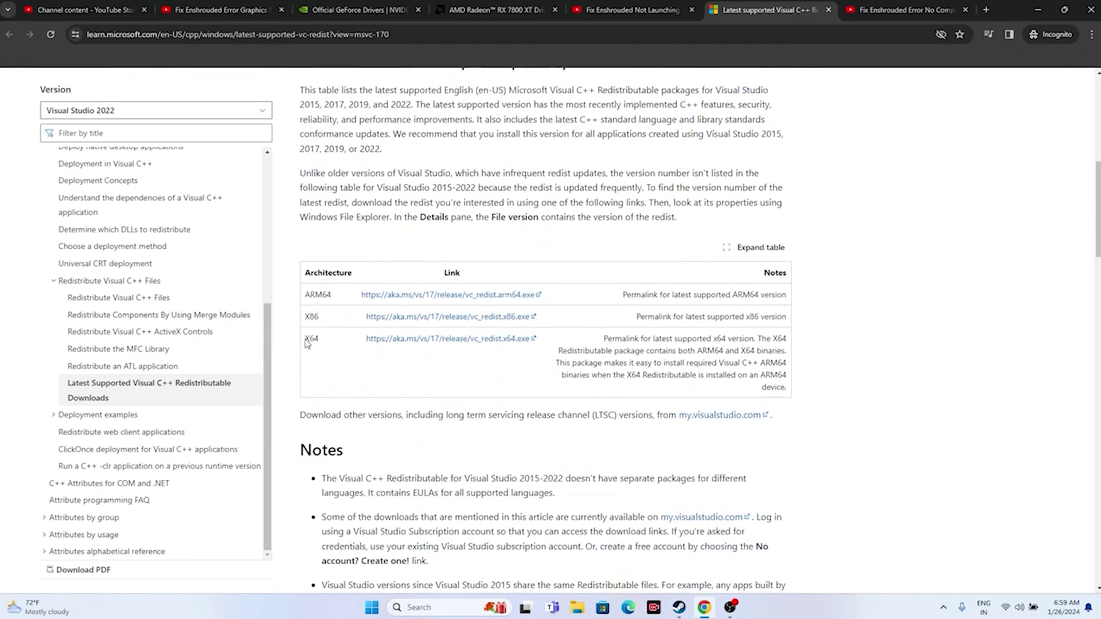
left_click_drag(307, 343, 322, 317)
left_click(1040, 12)
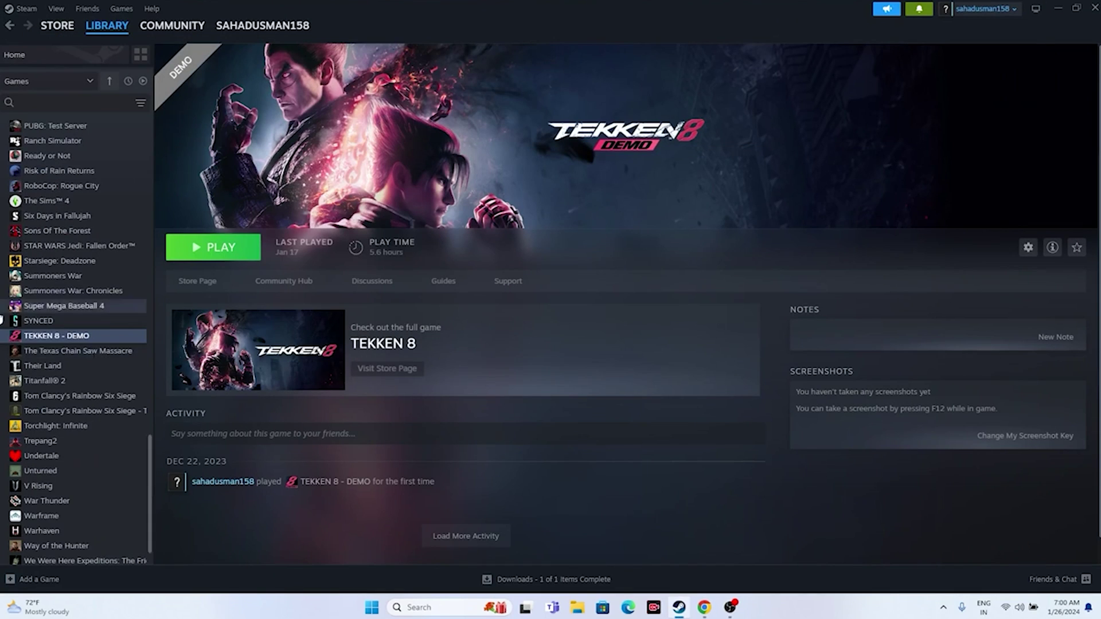
- Examine the management options for TEKKEN 8 - DEMO in the game library, including Uninstall, without choosing any
right_click(55, 337)
mouse_move(80, 407)
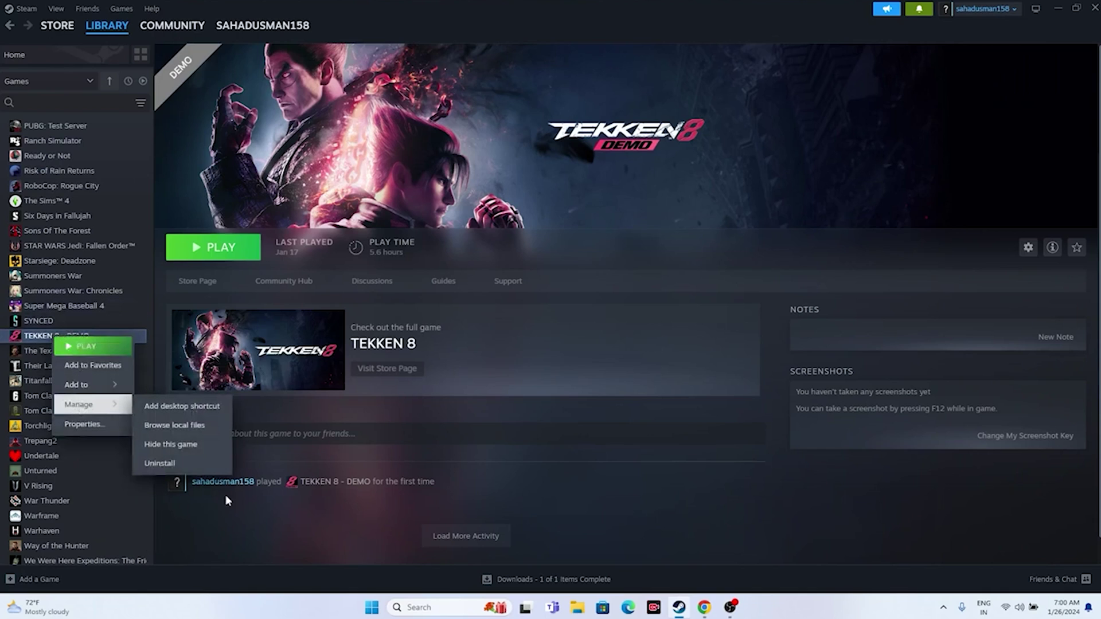
left_click(707, 518)
- Switch to File Explorer, check the available drives and their free space under This PC, and close the window
left_click(579, 608)
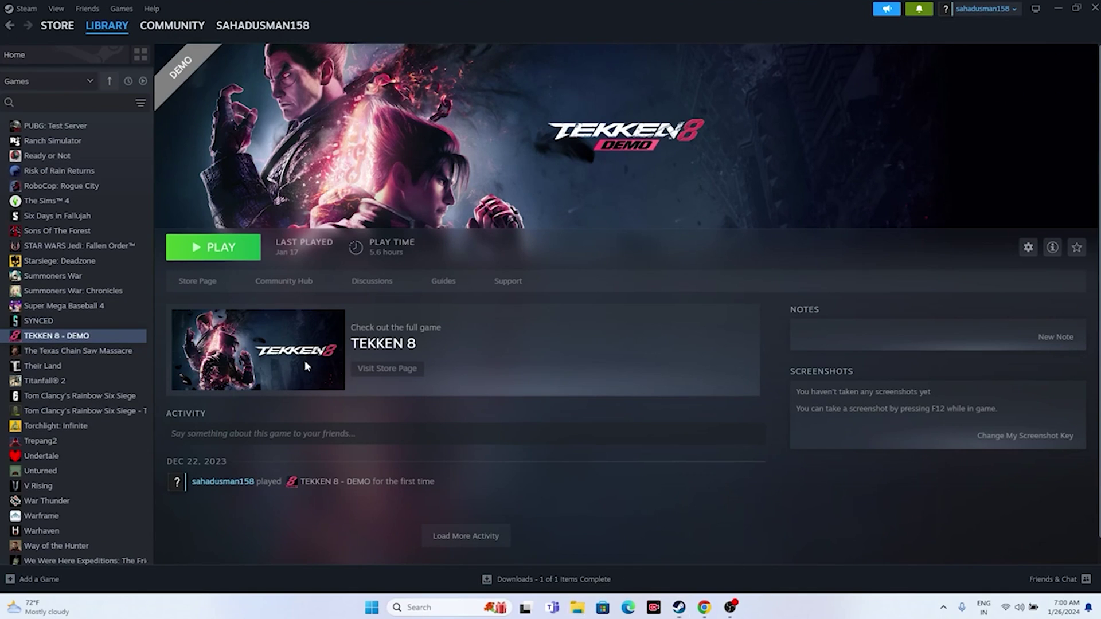
left_click(46, 402)
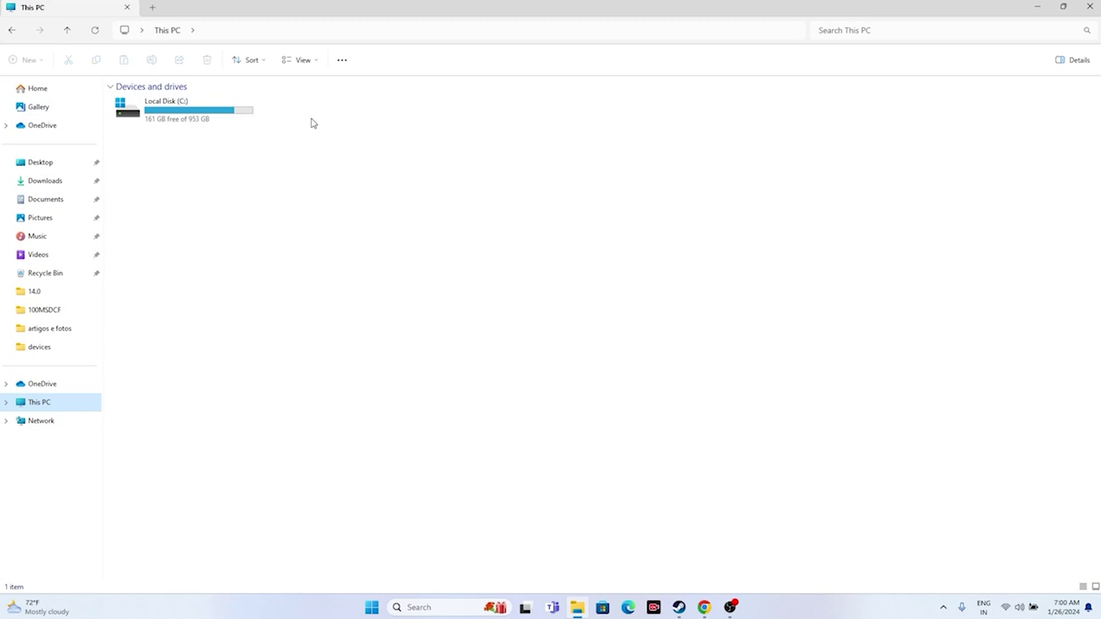
left_click(1090, 6)
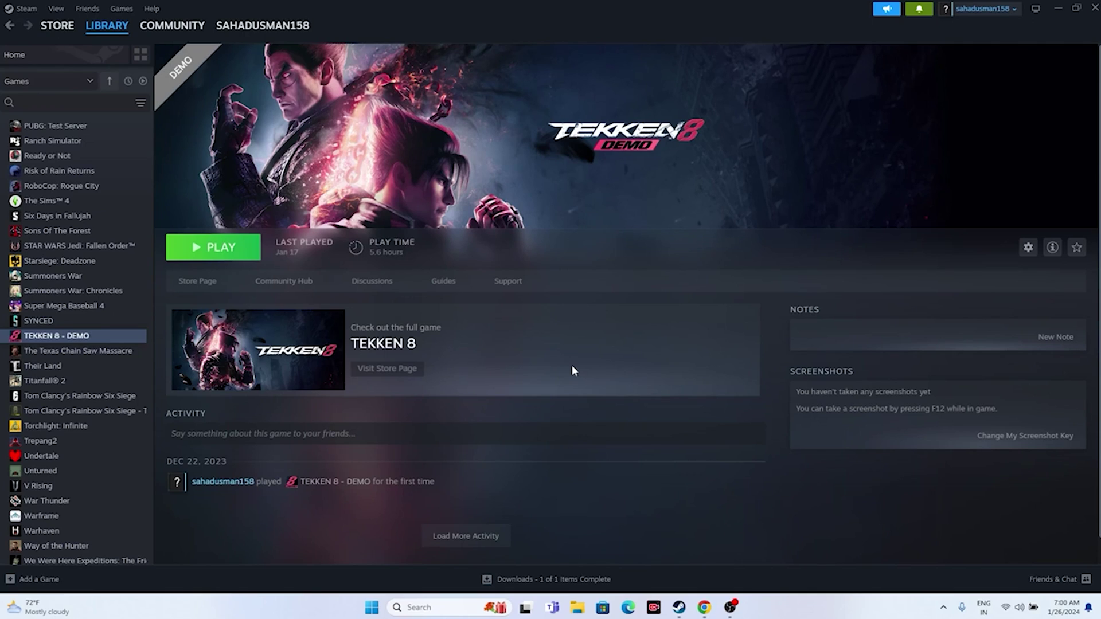
- Verify the integrity of the installed TEKKEN 8 - DEMO files and close the game's properties once the check completes
right_click(64, 337)
left_click(94, 427)
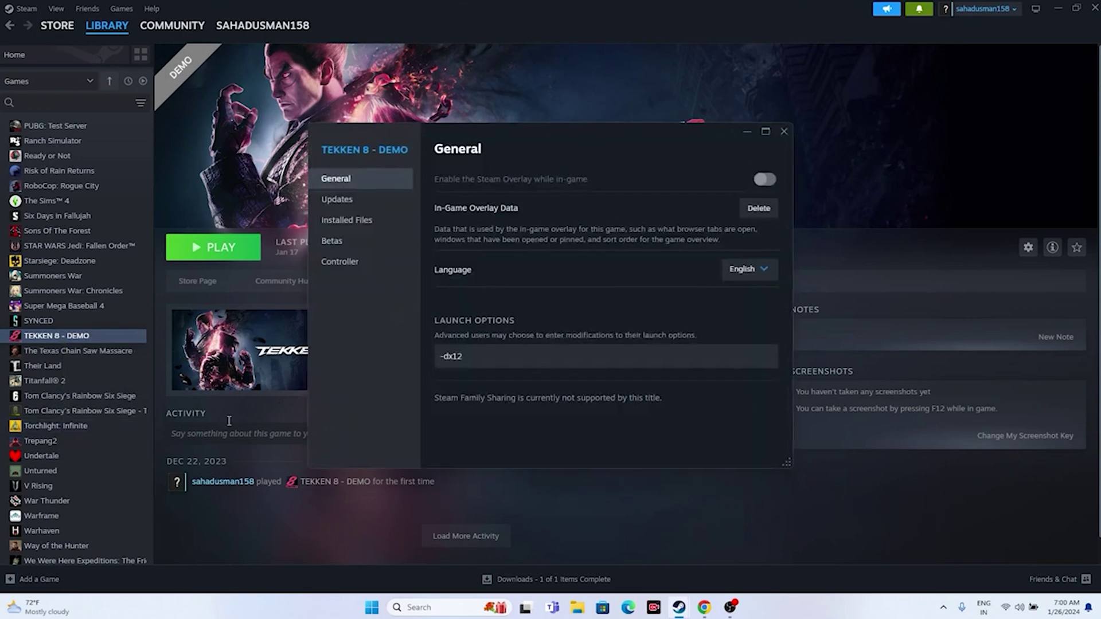
left_click(363, 226)
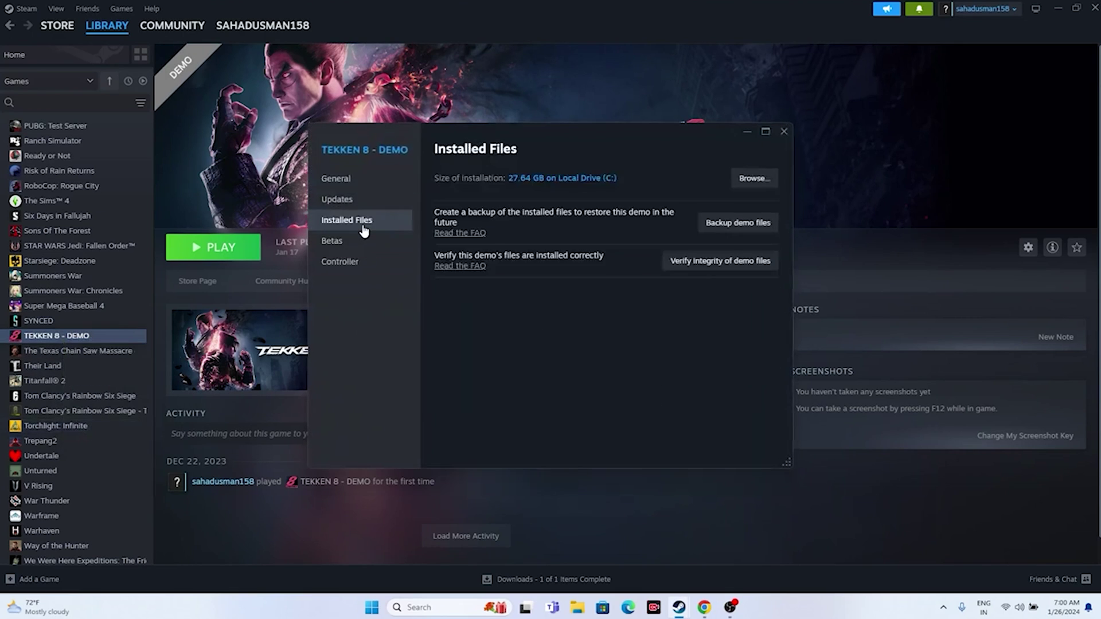
left_click(724, 261)
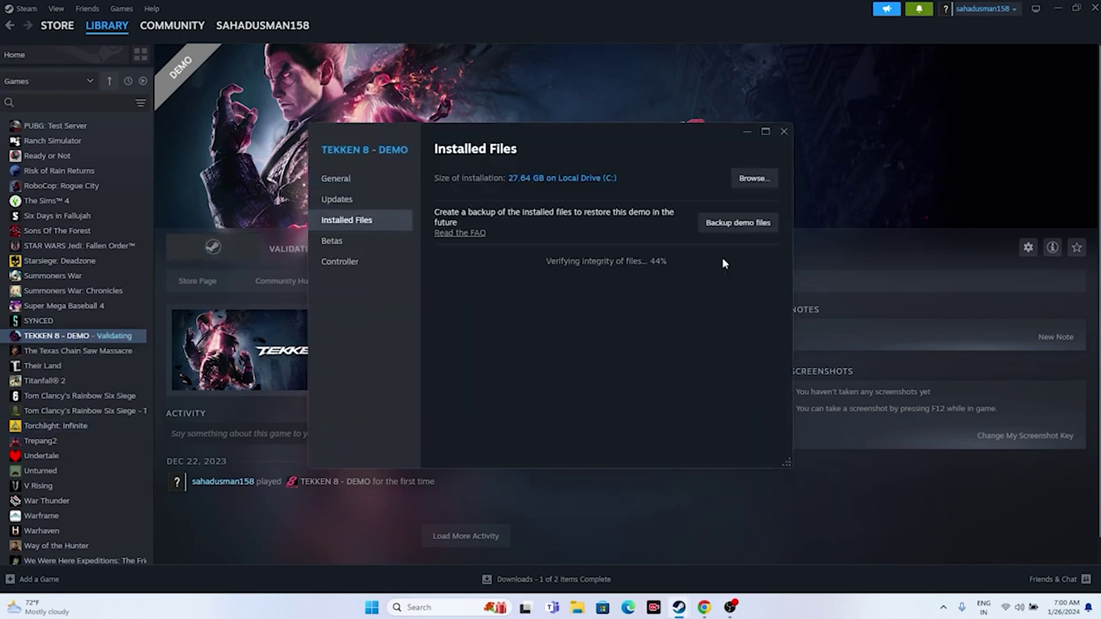
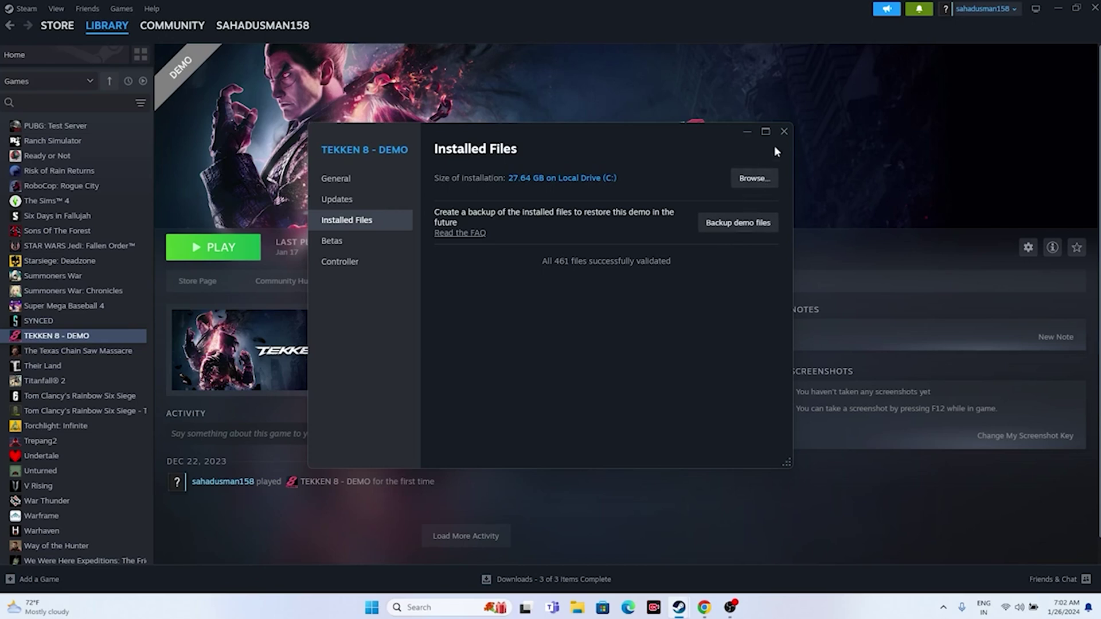
left_click(782, 132)
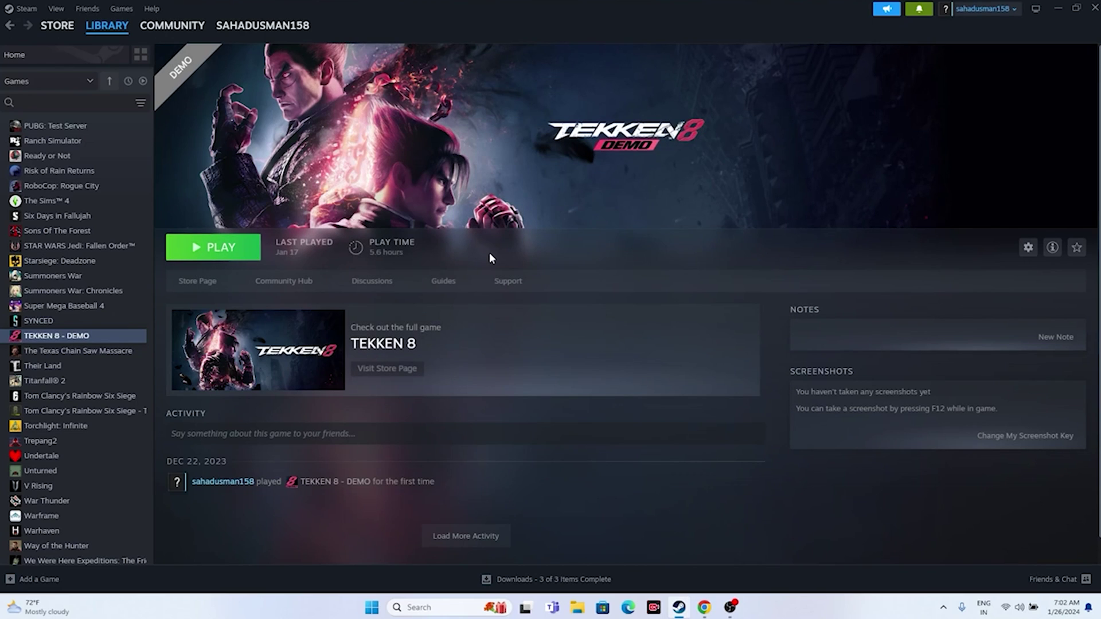